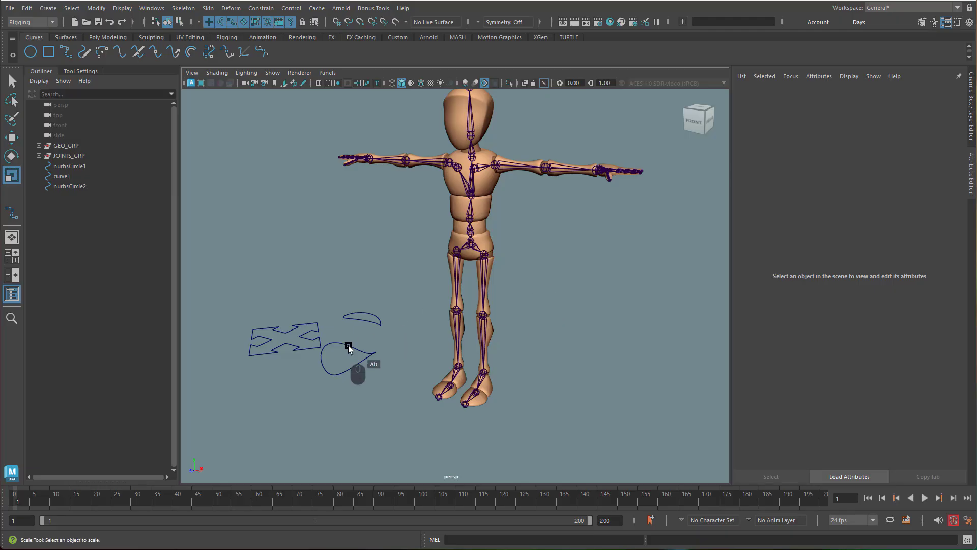
Step: Examine the three existing control curves beside the character from several angles
left_click(358, 362)
mouse_move(390, 372)
left_mouse_down("alt")
mouse_move(402, 392)
mouse_move(393, 375)
left_mouse_up("alt")
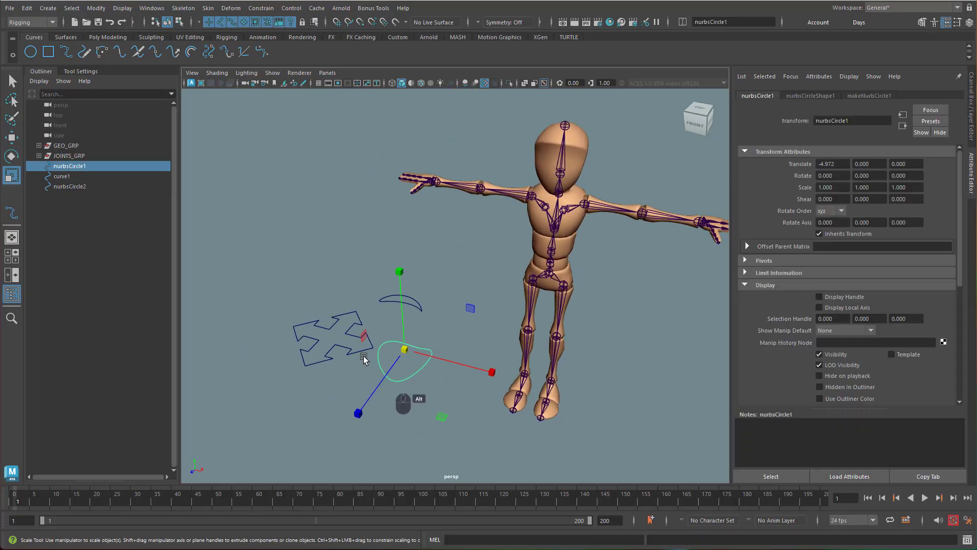
left_click(361, 363)
left_click_drag(395, 286, 537, 331)
middle_click_drag(486, 372, 547, 293, "alt")
left_click_drag(506, 318, 436, 332, "alt")
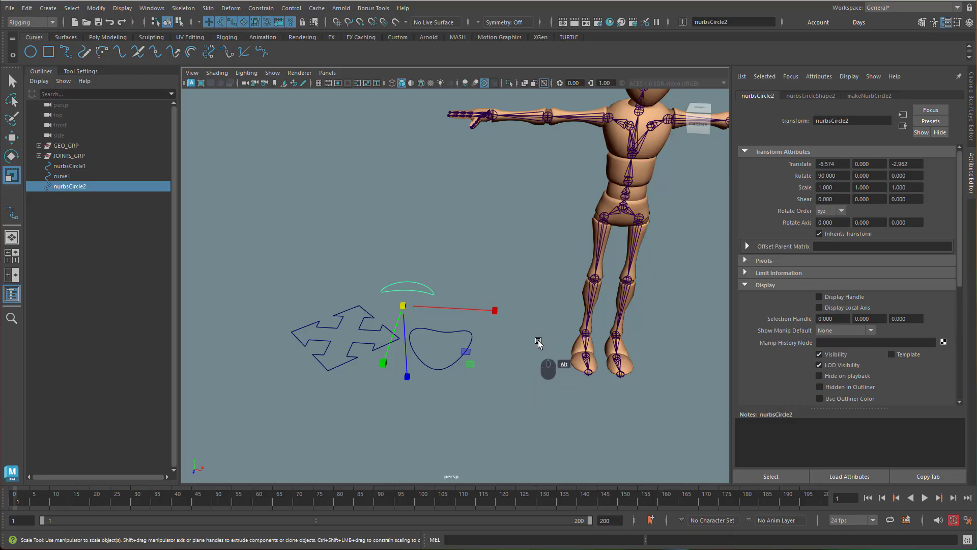
left_click_drag(539, 340, 484, 343, "alt")
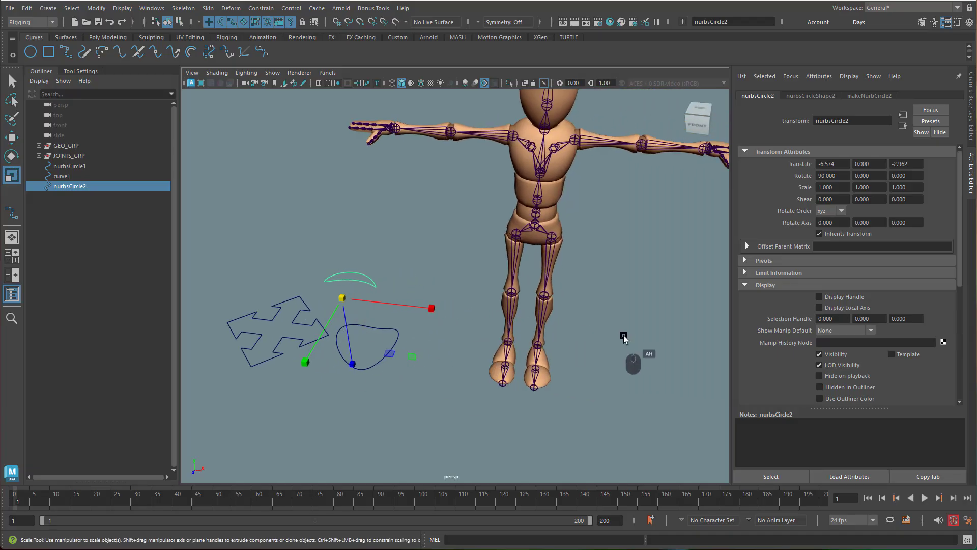
left_click_drag(626, 338, 626, 338, "alt")
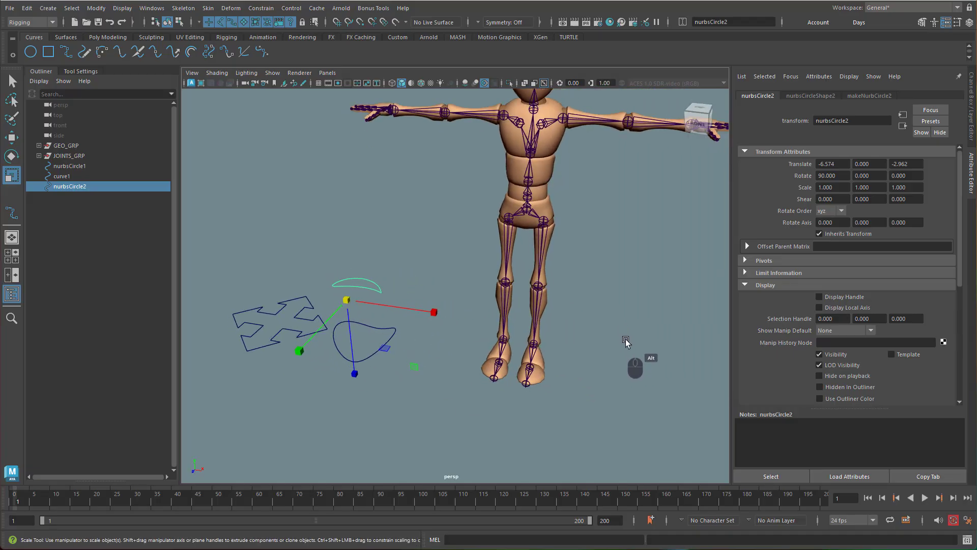
key("q")
left_click_drag(538, 409, 531, 335, "alt")
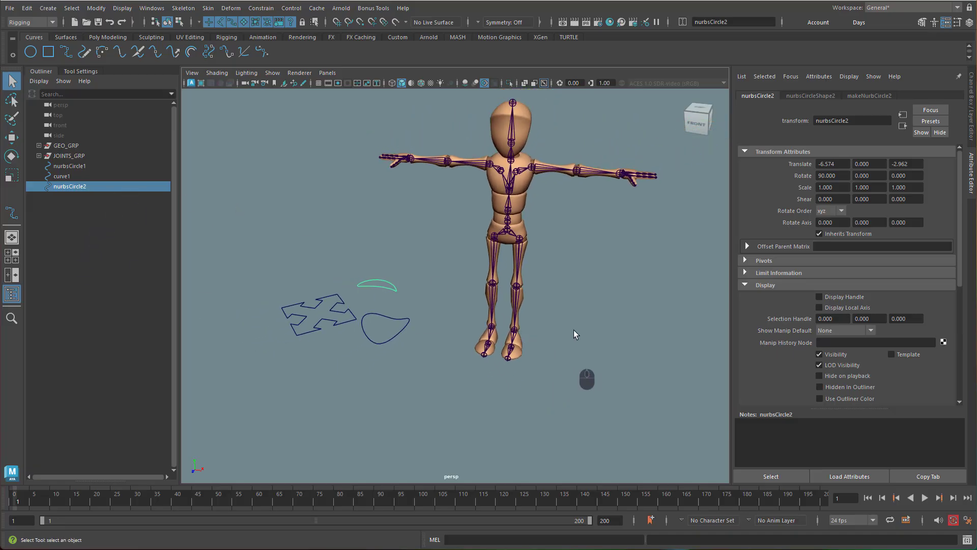
Step: Create a NURBS circle at the origin and scale it uniformly to about 4.95 so it surrounds the character's feet
left_click(30, 52)
key("r")
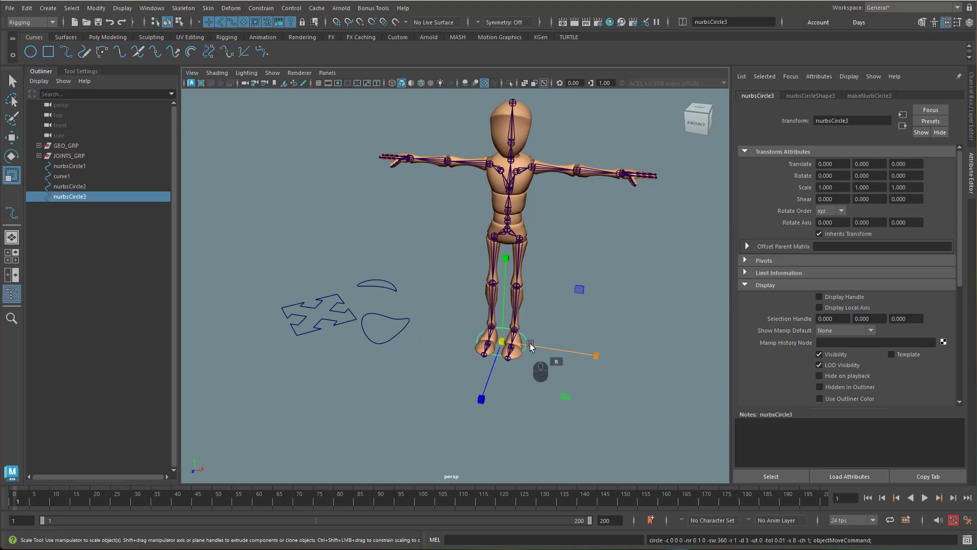
left_click_drag(504, 340, 658, 342)
mouse_move(468, 359)
left_mouse_down("alt")
mouse_move(510, 358)
mouse_move(551, 389)
mouse_move(473, 350)
left_mouse_up("alt")
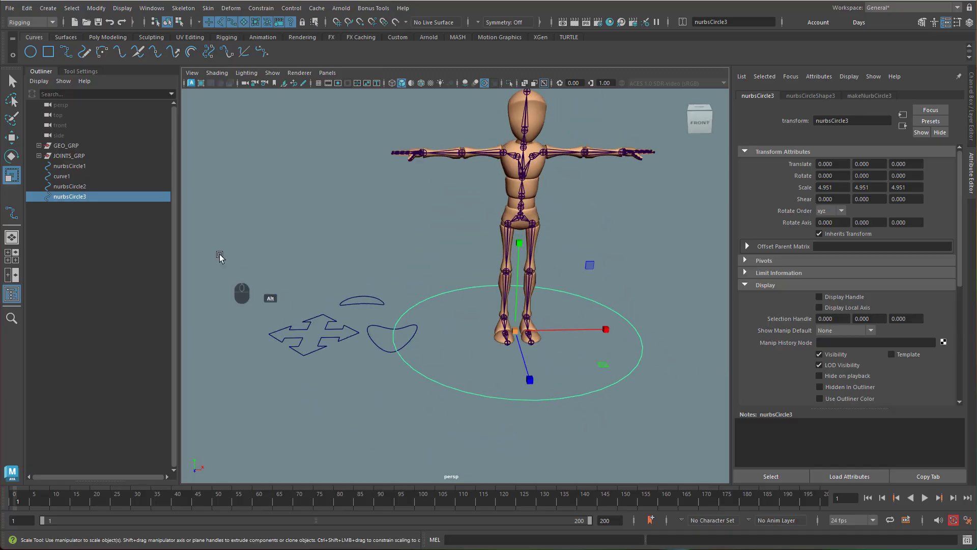
Step: Rename the large circle around the feet as root_ctrl
double_click(78, 197)
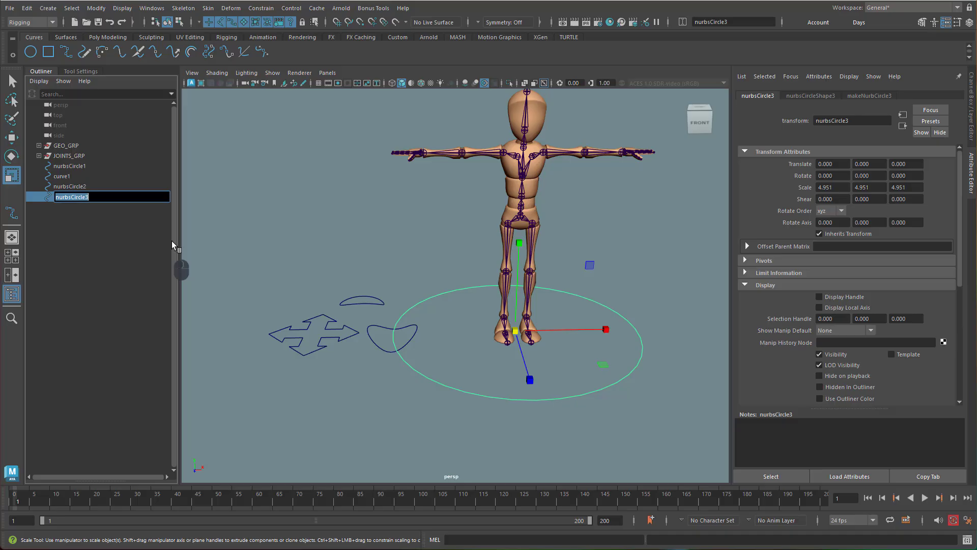
type("root_ctrl")
key("Return")
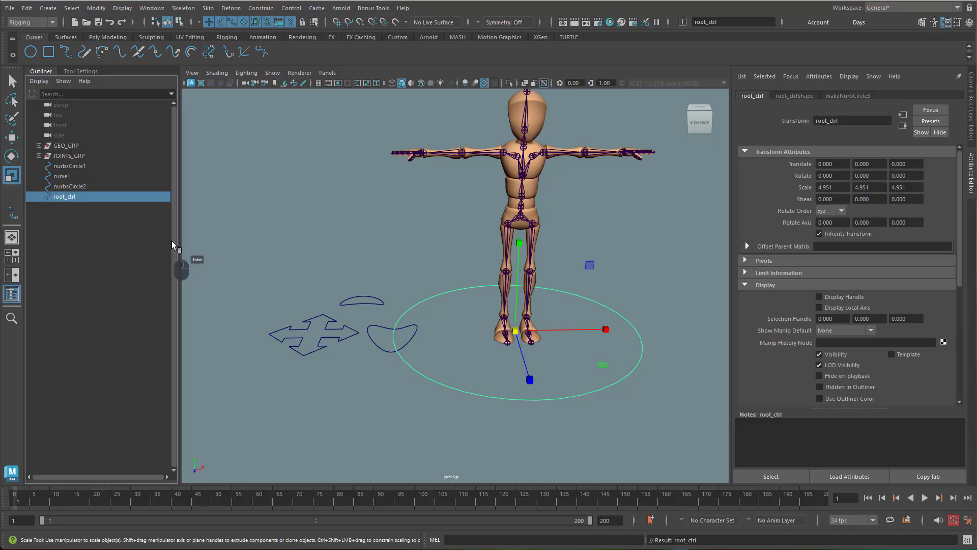
Step: Hide the three practice curves nurbsCircle1, curve1 and nurbsCircle2
left_click(64, 187)
left_click(63, 168, "shift")
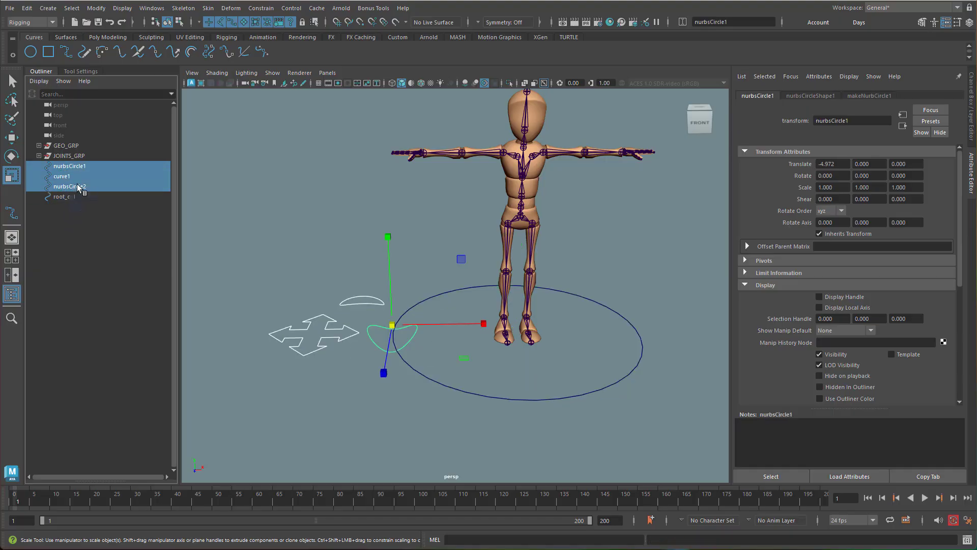
key("ctrl+h")
left_click(87, 260)
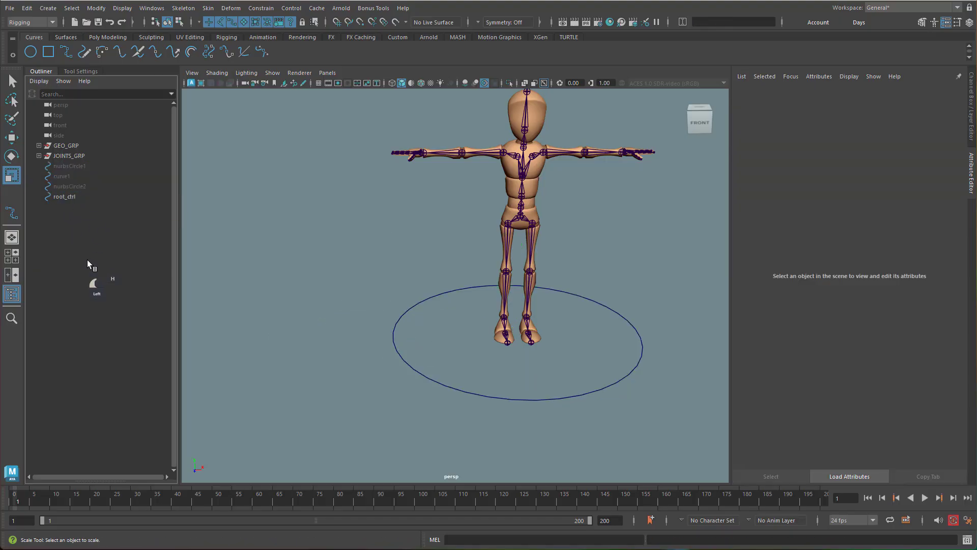
Step: Freeze the translate, rotate and scale transformations of root_ctrl using the default Freeze Transformations options
left_click(63, 199)
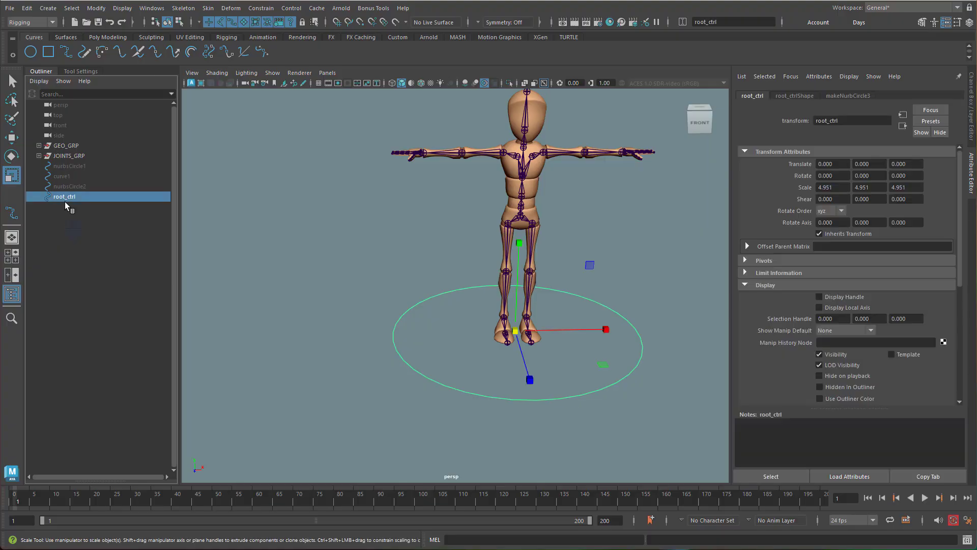
left_click(972, 120)
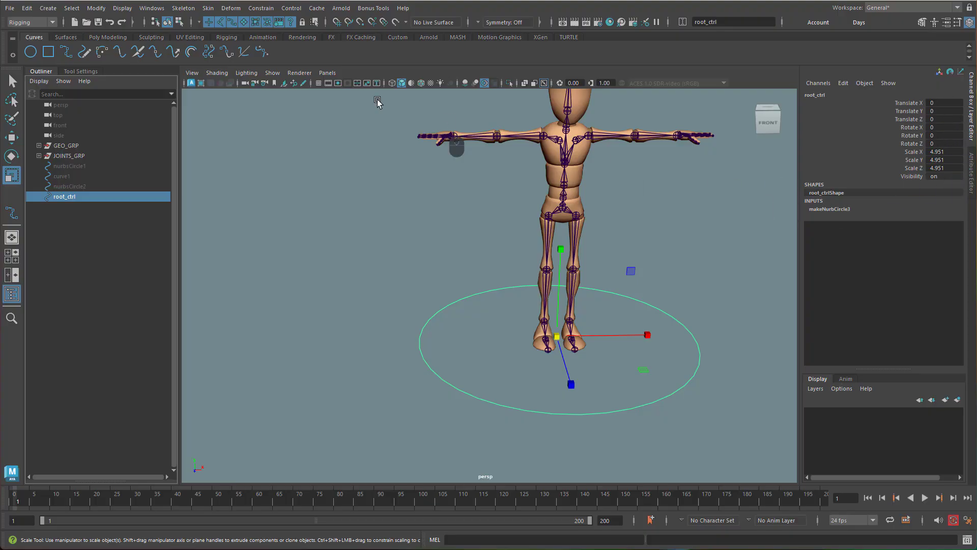
left_click(108, 37)
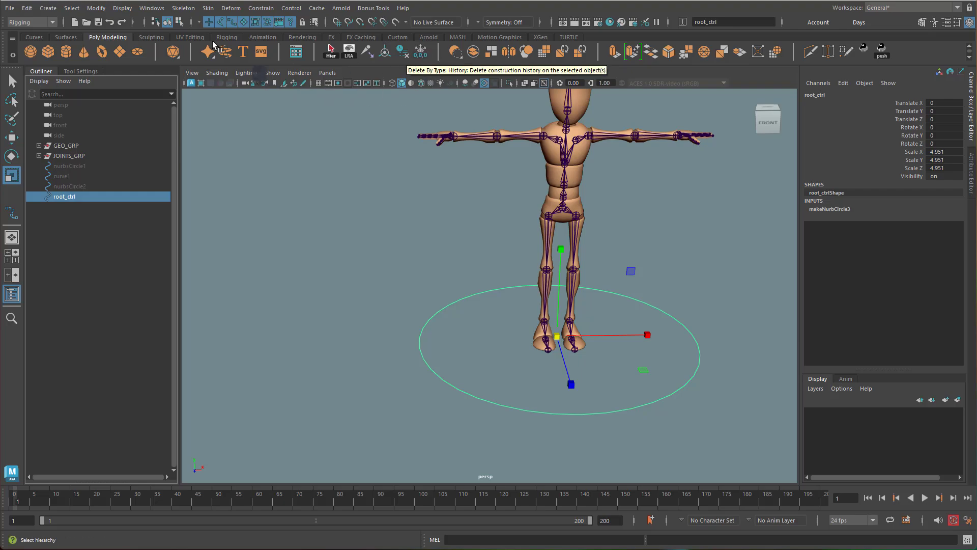
left_click(98, 9)
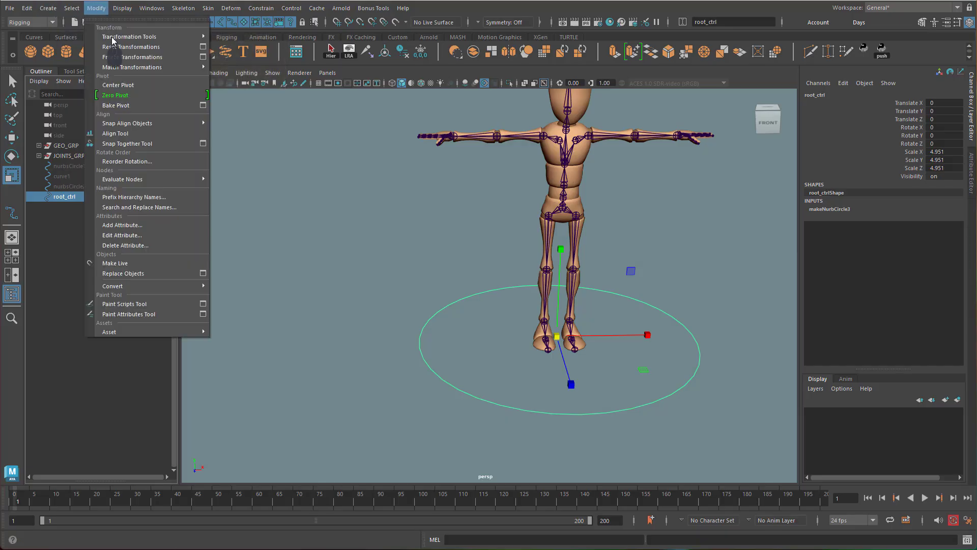
left_click(203, 57)
left_click_drag(597, 306, 379, 212)
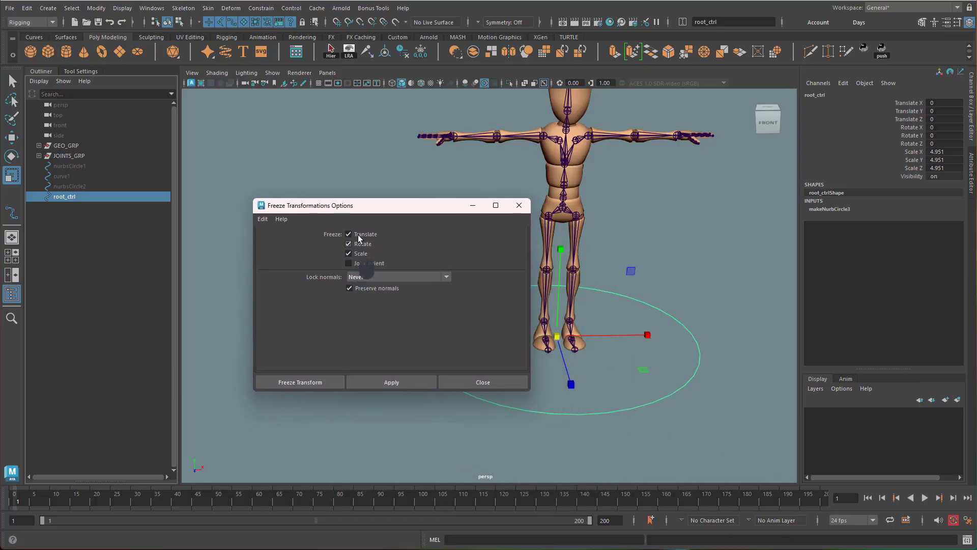
left_click(260, 219)
left_click(281, 240)
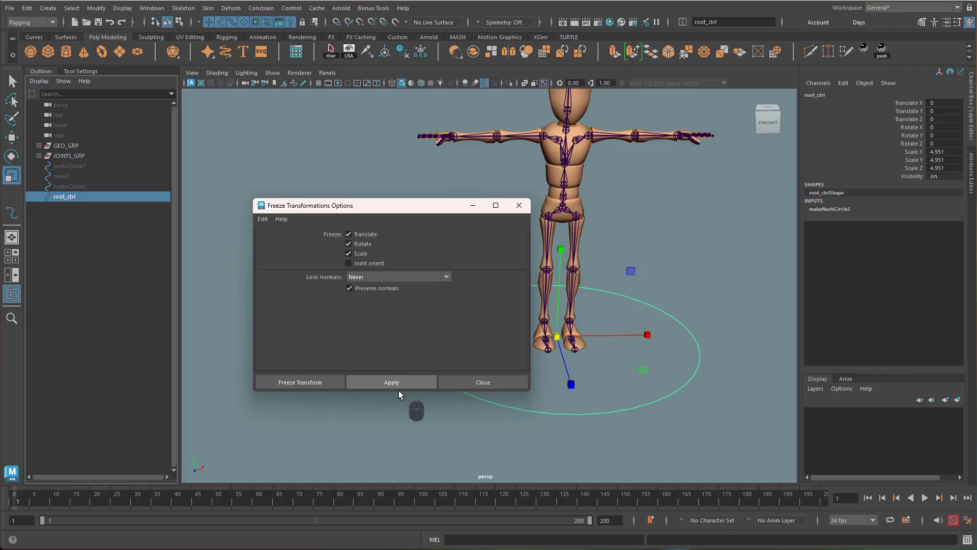
left_click(319, 382)
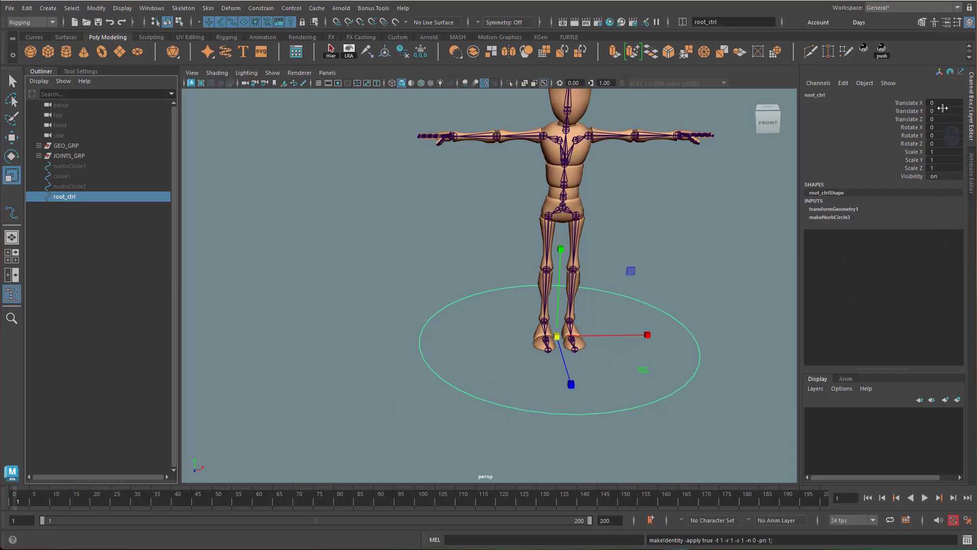
Step: Try scaling root_ctrl uniformly to about 1.99, and undo the scaling
left_click_drag(723, 389, 637, 383, "alt")
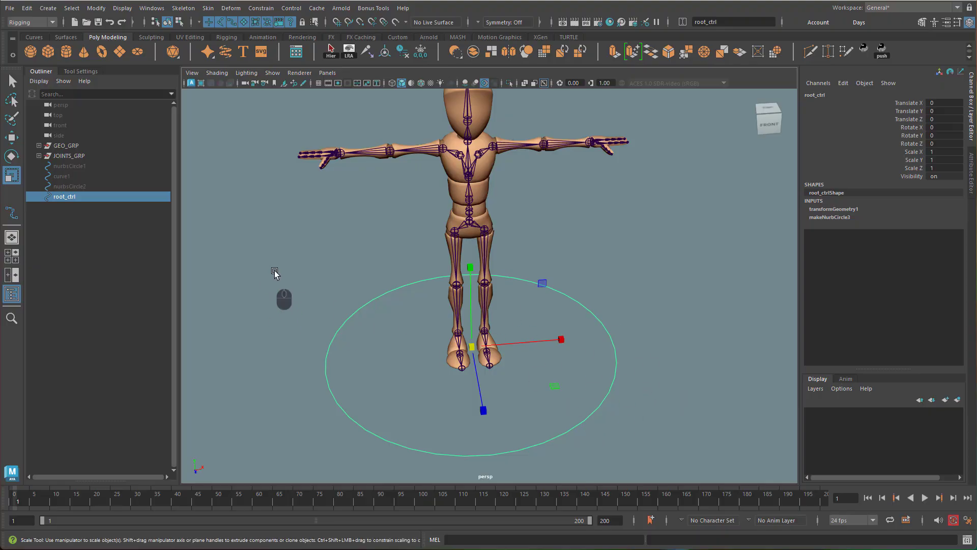
left_click_drag(585, 318, 553, 303, "alt")
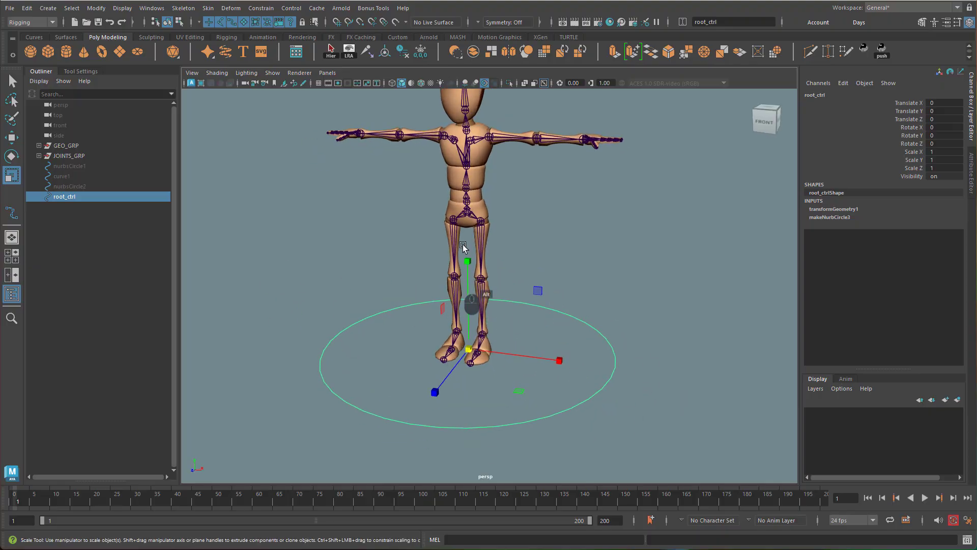
left_click_drag(585, 269, 672, 268, "alt")
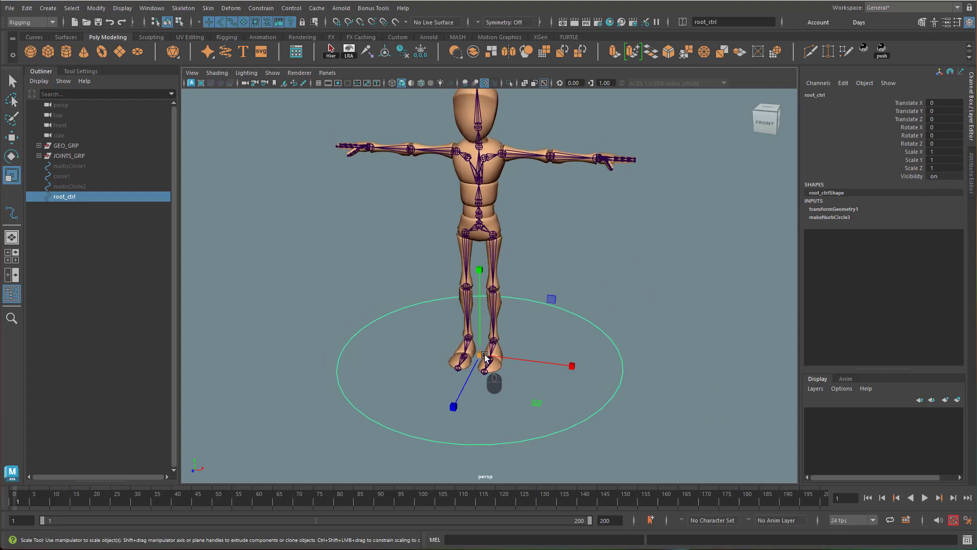
left_click_drag(480, 355, 703, 318)
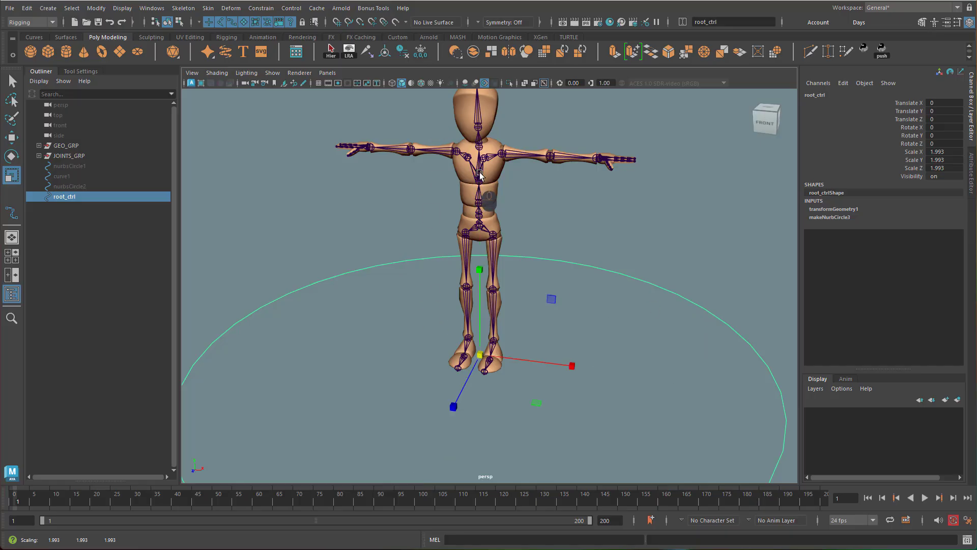
key("ctrl+z")
left_click_drag(481, 319, 480, 337, "alt")
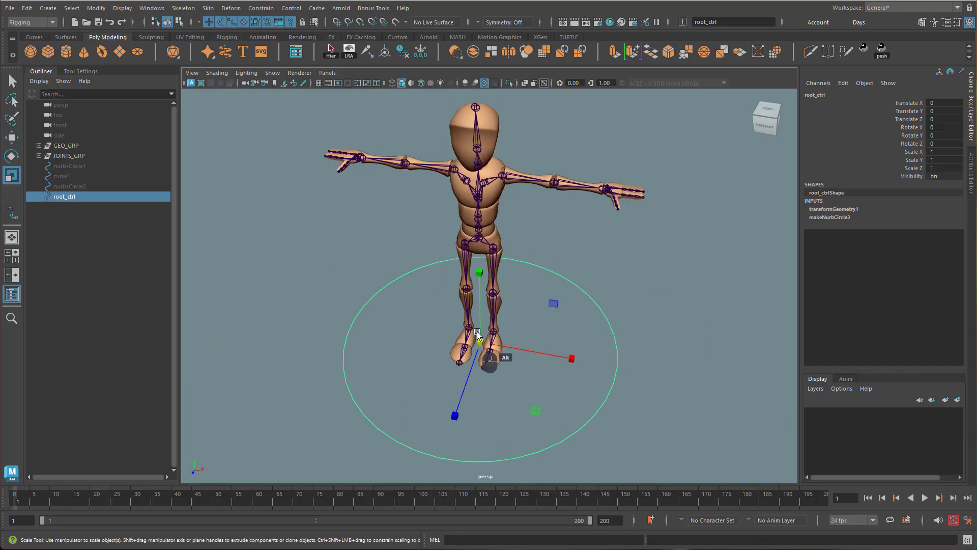
left_click_drag(563, 318, 585, 321, "alt")
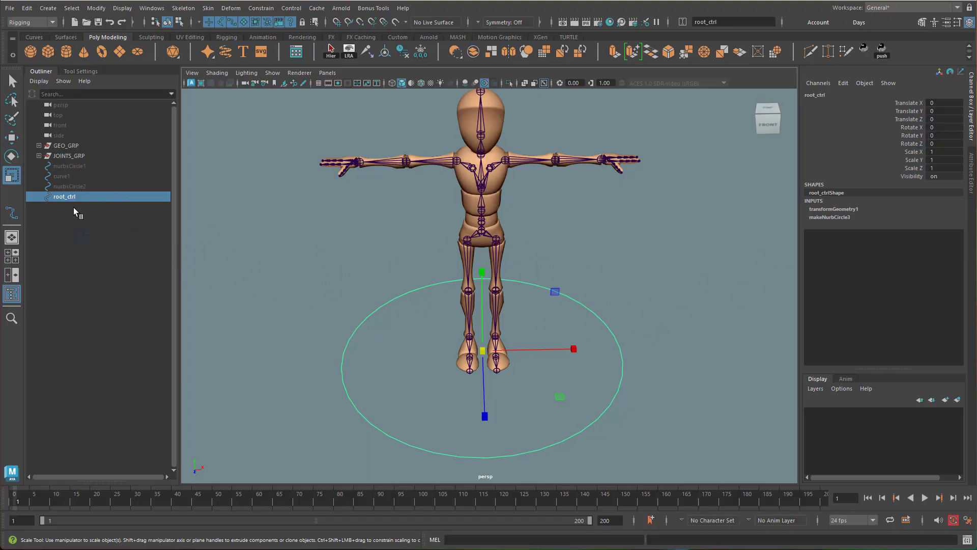
Step: Select the COG_jnt joint at the pelvis and expand JOINTS_GRP and COG_jnt to inspect the joint hierarchy
left_click_drag(533, 254, 479, 234, "alt")
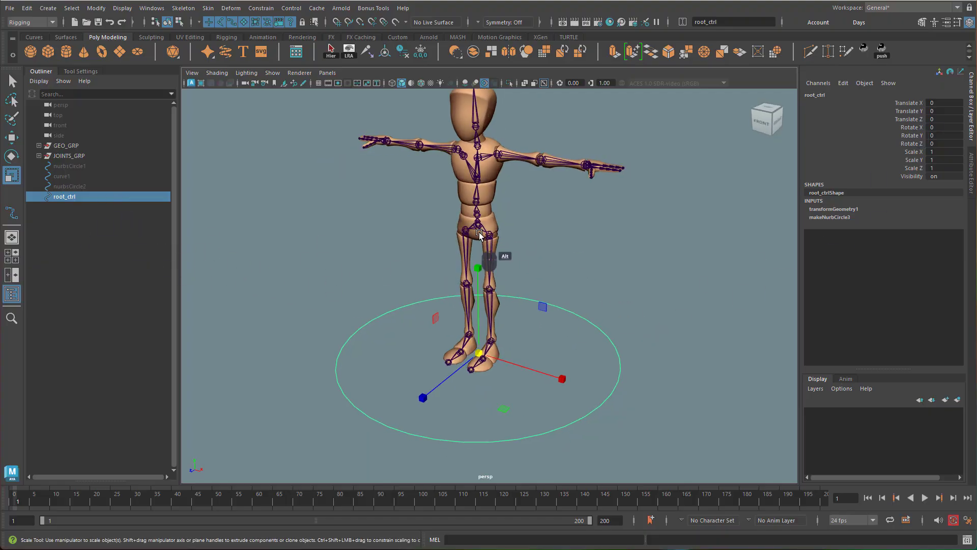
right_click_drag(479, 233, 593, 219, "alt")
middle_click_drag(593, 218, 593, 279, "alt")
right_click_drag(492, 279, 570, 273, "alt")
left_click_drag(486, 268, 539, 247, "alt")
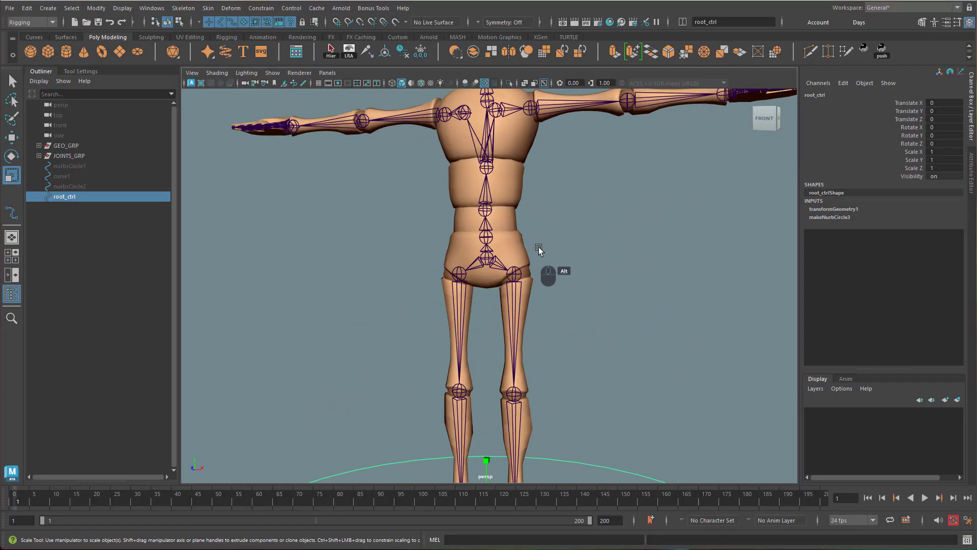
right_click_drag(538, 247, 542, 253, "alt")
left_click(484, 249)
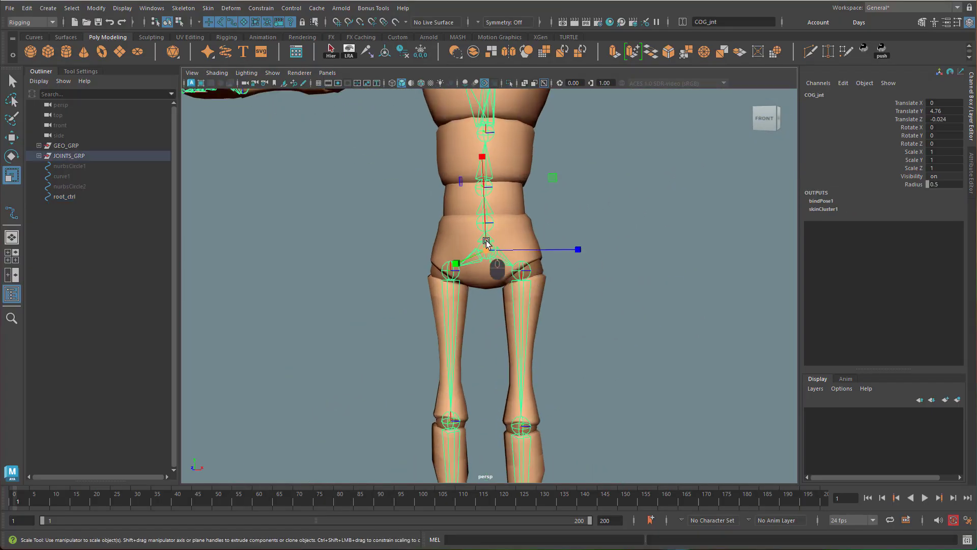
middle_click_drag(617, 303, 620, 362, "alt")
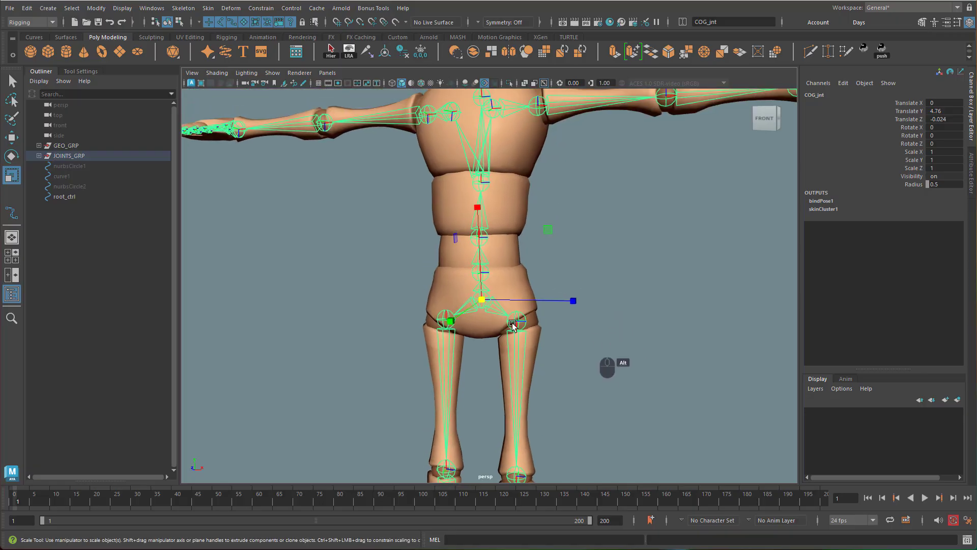
left_click(39, 156)
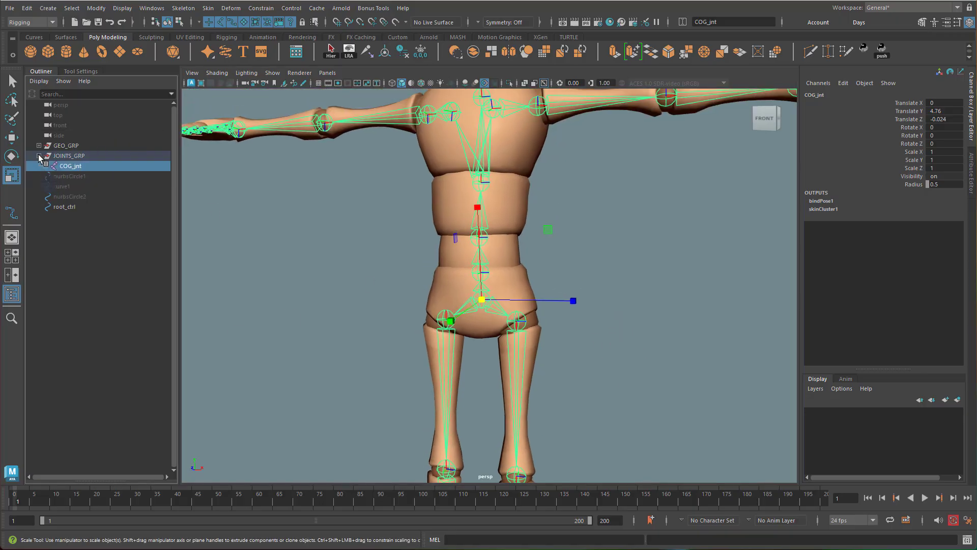
mouse_move(65, 167)
left_mouse_down()
mouse_move(81, 167)
mouse_move(46, 167)
left_mouse_up()
left_click(47, 166)
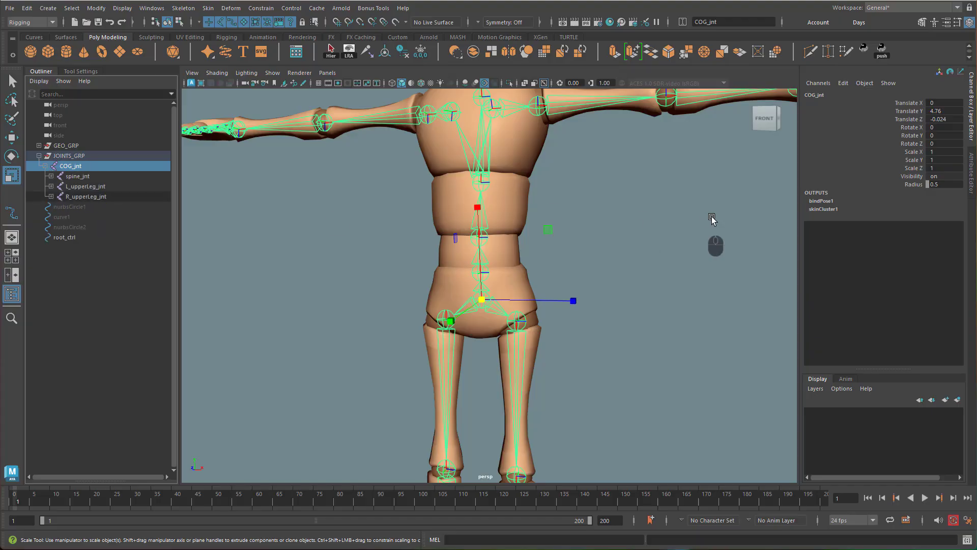
Step: Try moving COG_jnt upward to about 5.33 in Y, undo the move, and clear the selection
left_click_drag(571, 340, 578, 344, "alt")
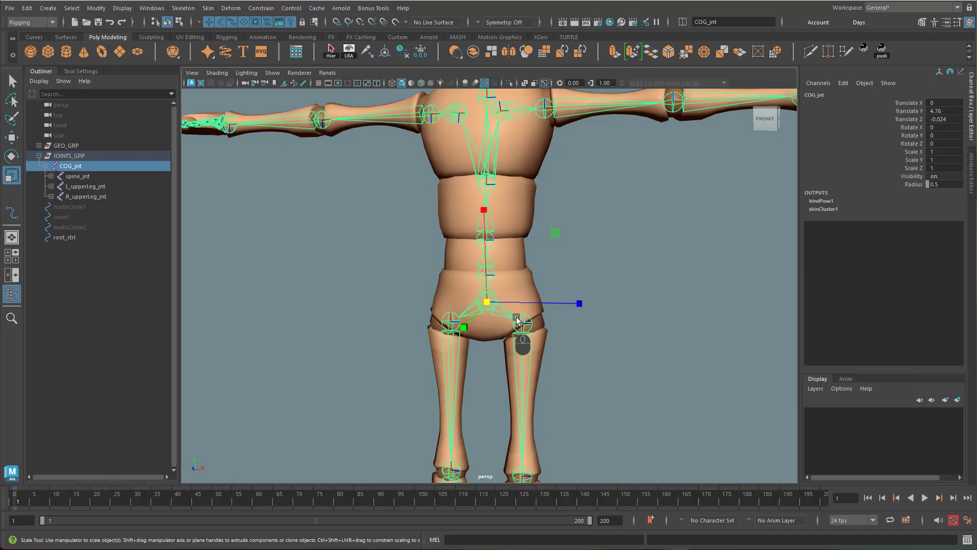
left_click_drag(666, 307, 607, 306, "alt")
left_click(607, 305)
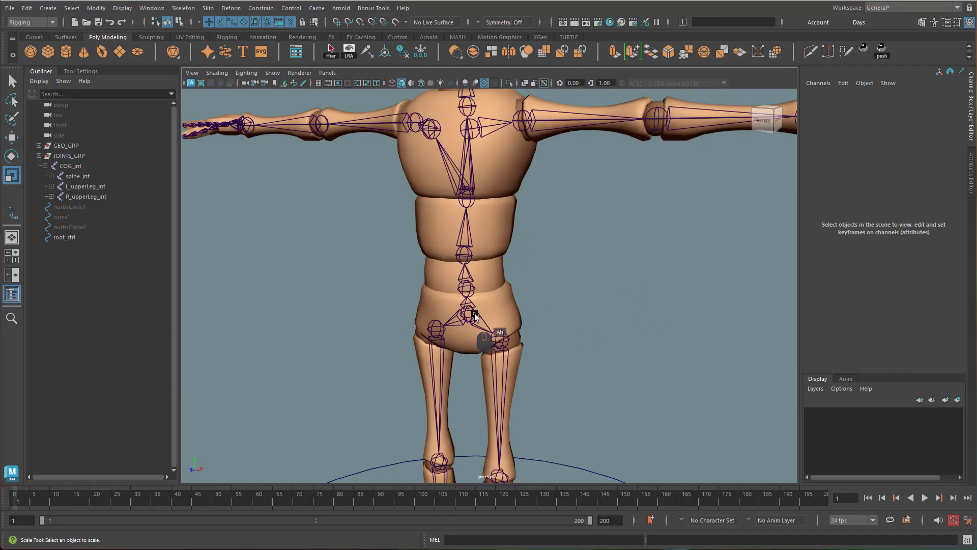
left_click(486, 319)
key("w")
left_click_drag(482, 319, 472, 273)
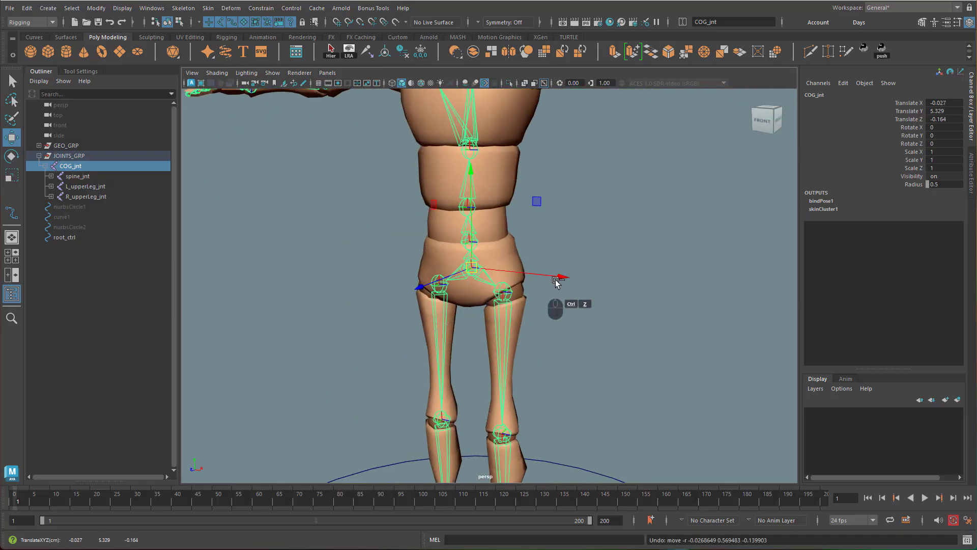
key("ctrl+z")
left_click_drag(636, 295, 546, 284, "alt")
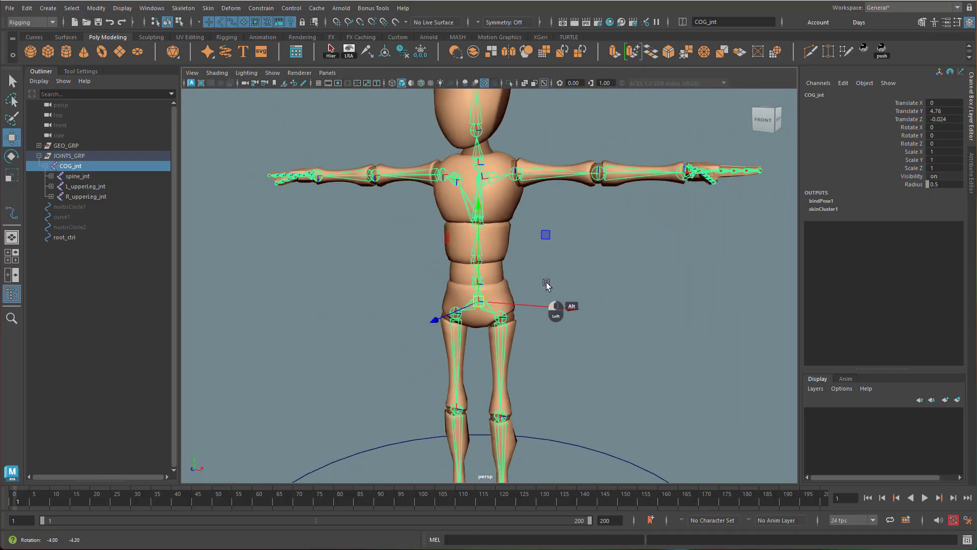
left_click(681, 301)
right_click_drag(389, 325, 275, 337, "alt")
middle_click_drag(386, 304, 439, 245, "alt")
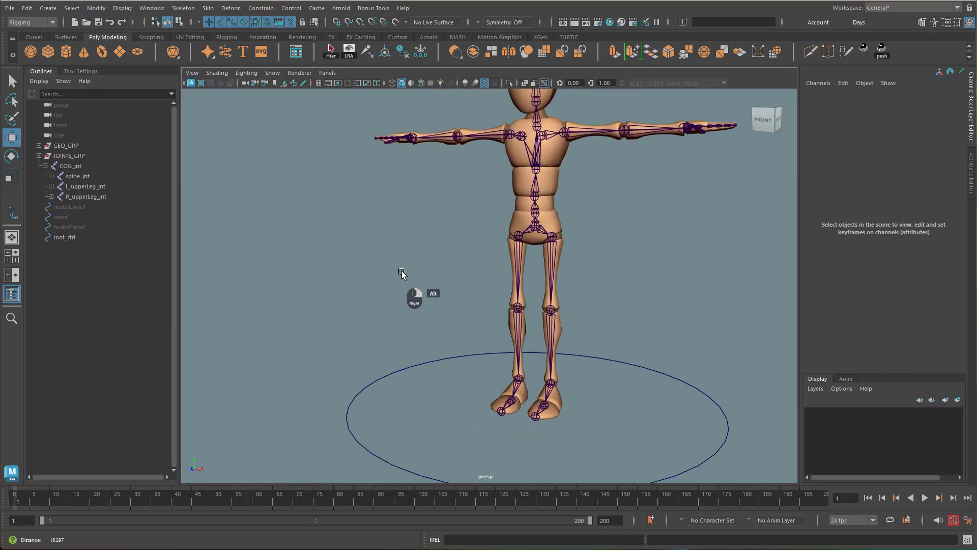
Step: Unhide the three hidden control curves nurbsCircle1, curve1 and nurbsCircle2
left_click_drag(402, 271, 426, 299, "alt")
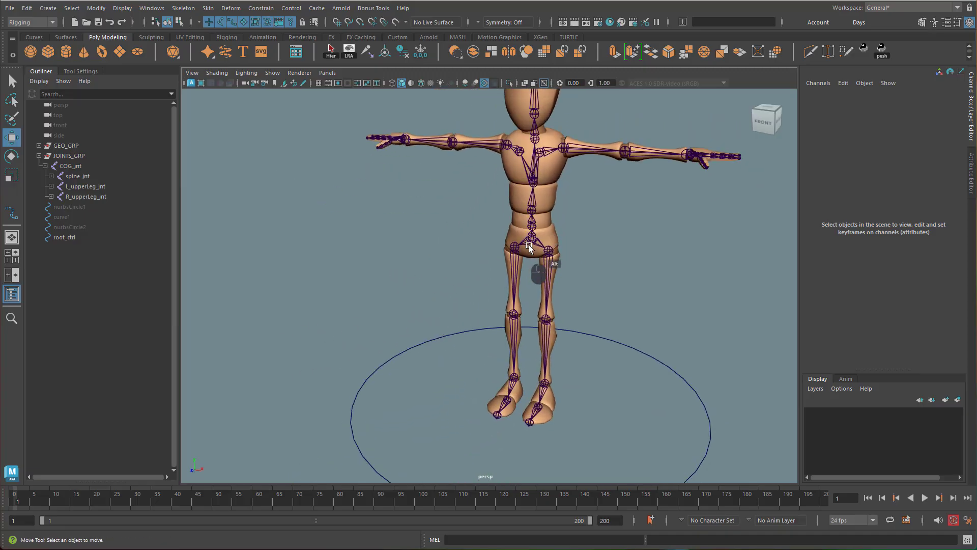
left_click(76, 207)
left_click(73, 228, "shift")
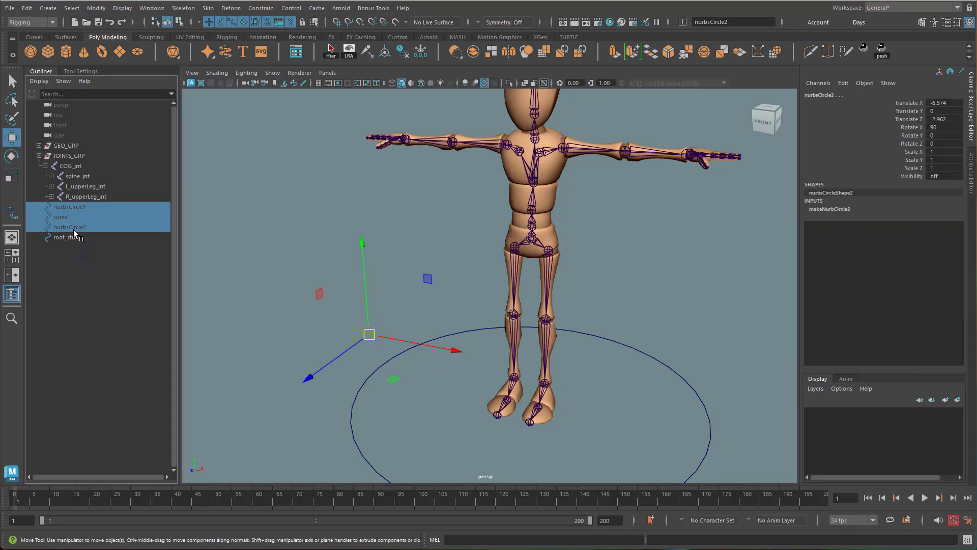
key("shift+h")
Step: Select the four-arrow control curve1 and move it with point snapping onto the COG_jnt joint at the pelvis
left_click(303, 361)
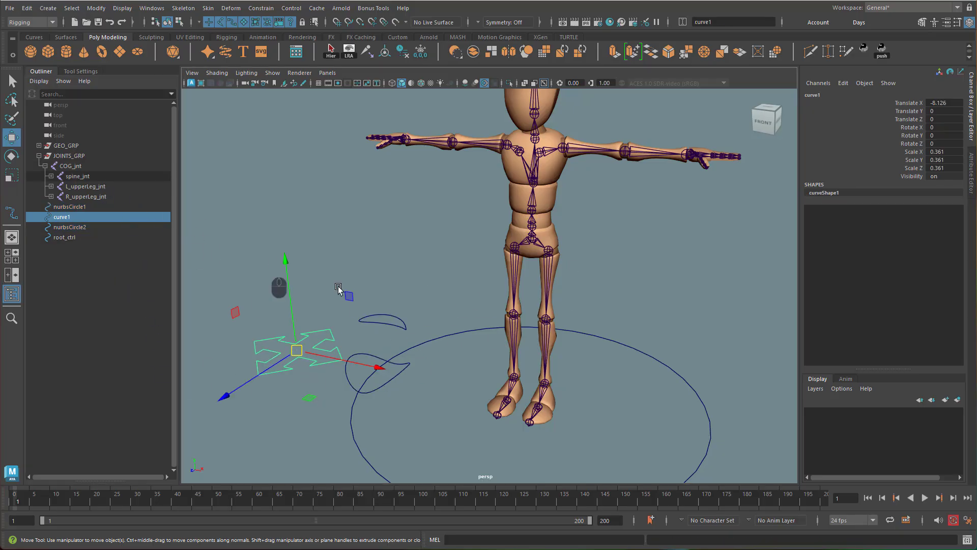
right_click_drag(597, 286, 677, 293, "alt")
left_click_drag(642, 313, 635, 298, "alt")
mouse_move(556, 246)
left_mouse_down("alt")
mouse_move(591, 228)
mouse_move(570, 235)
left_mouse_up("alt")
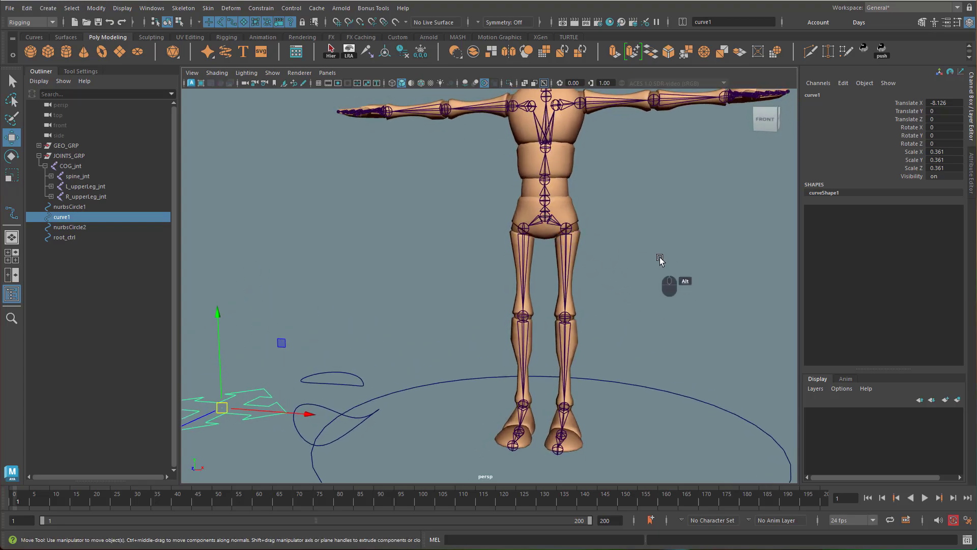
left_click_drag(661, 261, 650, 273, "alt")
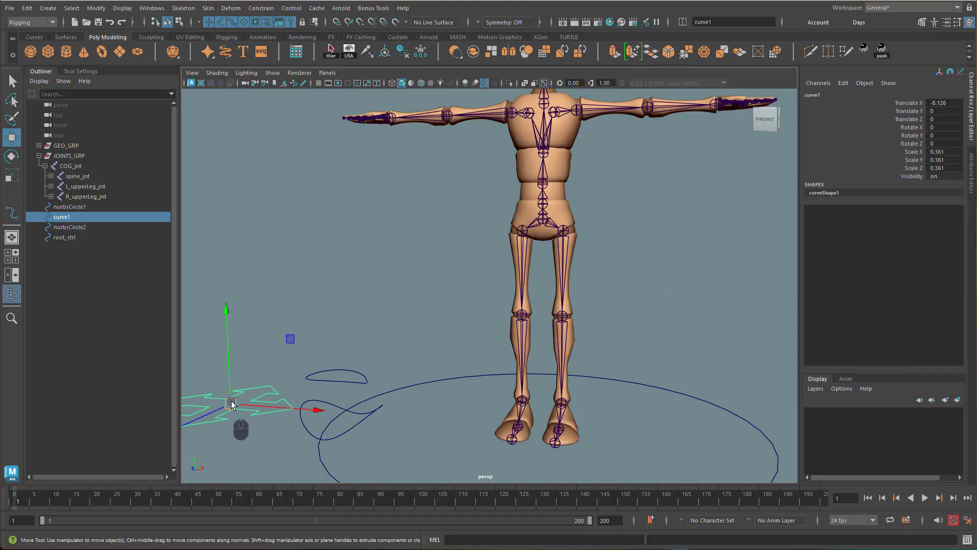
key("v")
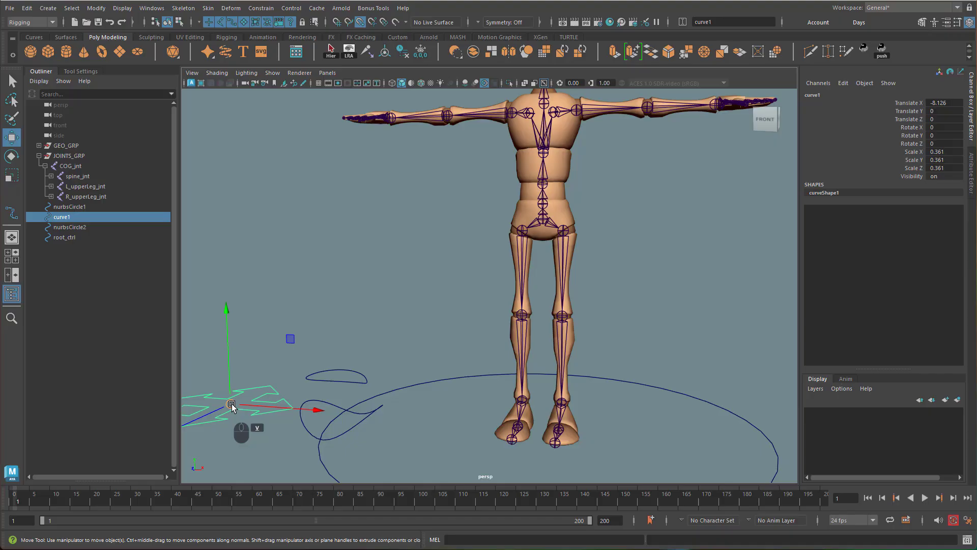
left_click_drag(232, 405, 543, 220)
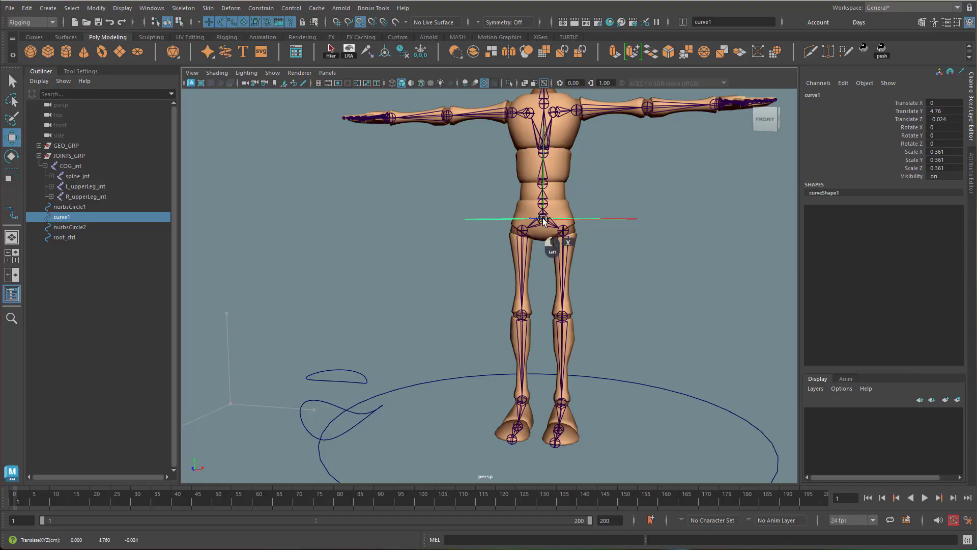
Step: Try moving curve1 off the pelvis joint toward the character's right hip, to about -0.459, 4.63, 0.269
left_click_drag(679, 289, 597, 300, "alt")
right_click_drag(565, 281, 640, 283, "alt")
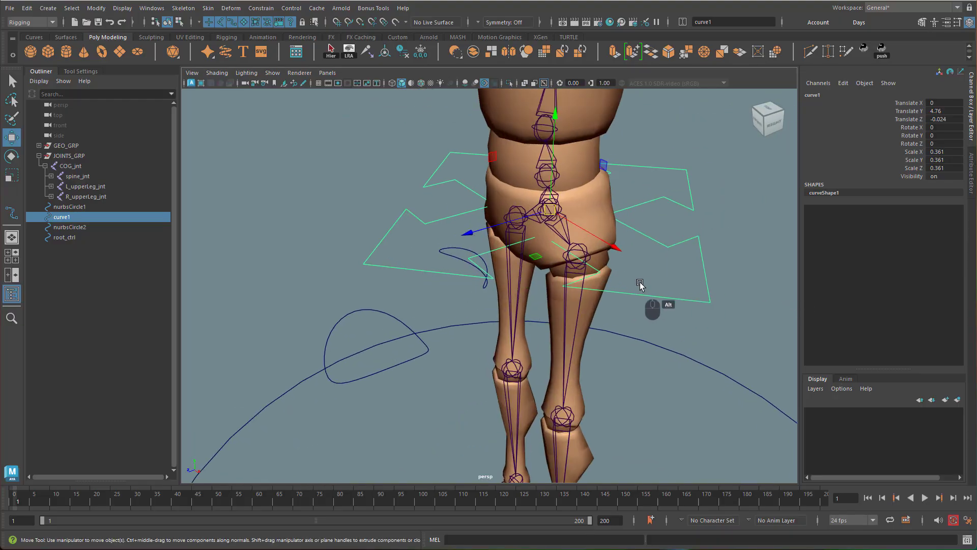
left_click_drag(640, 283, 702, 282, "alt")
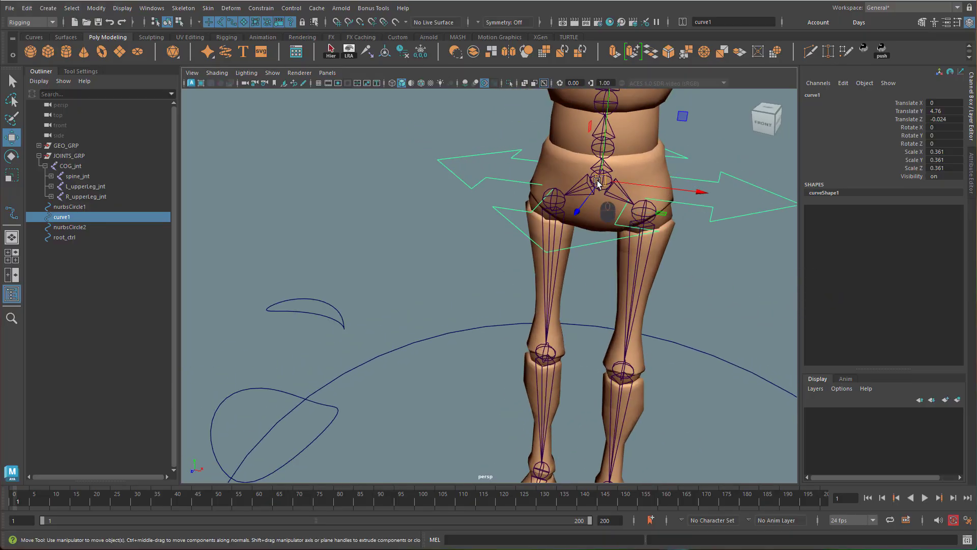
left_click_drag(600, 181, 547, 196)
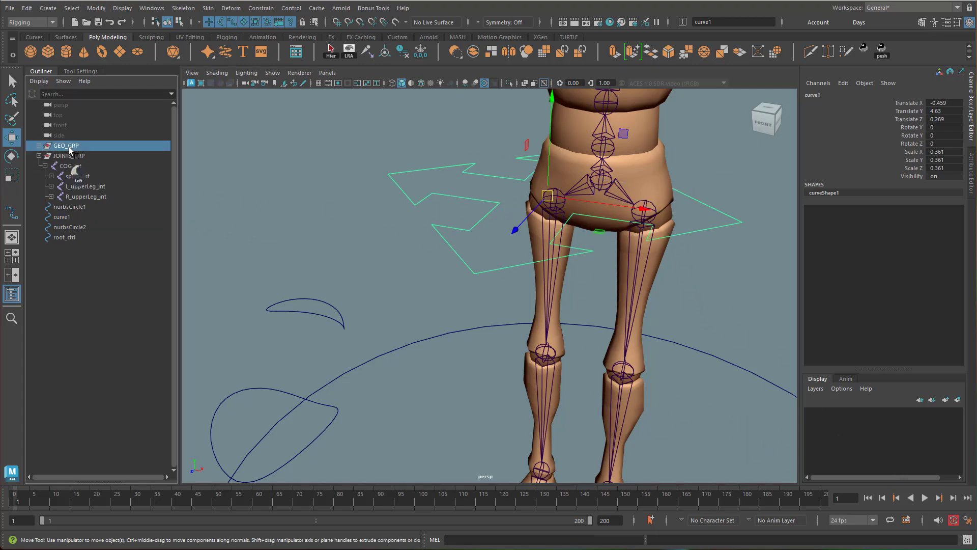
Step: Create a display layer containing the GEO_GRP geometry group
left_click(61, 145)
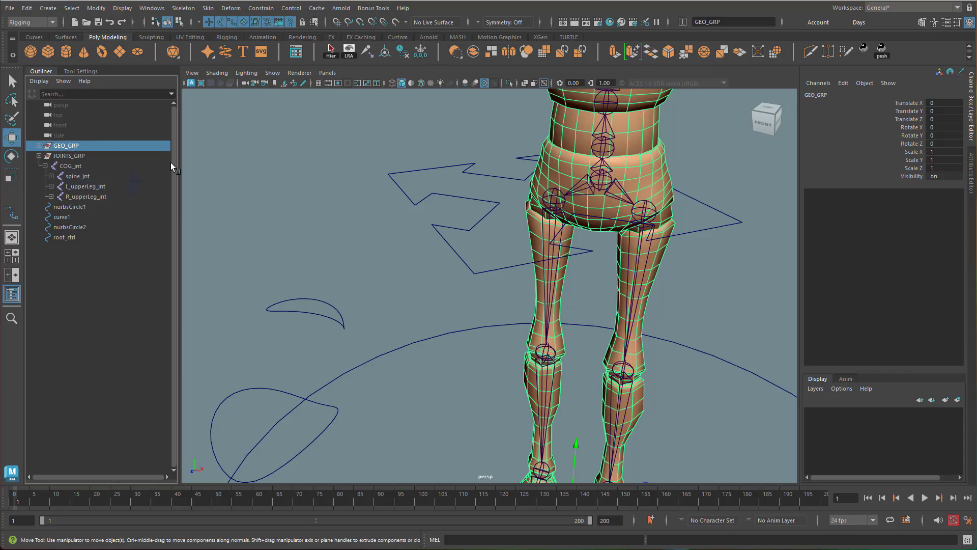
left_click_drag(654, 336, 664, 310, "alt")
right_click_drag(663, 310, 576, 314, "alt")
middle_click_drag(577, 314, 541, 369, "alt")
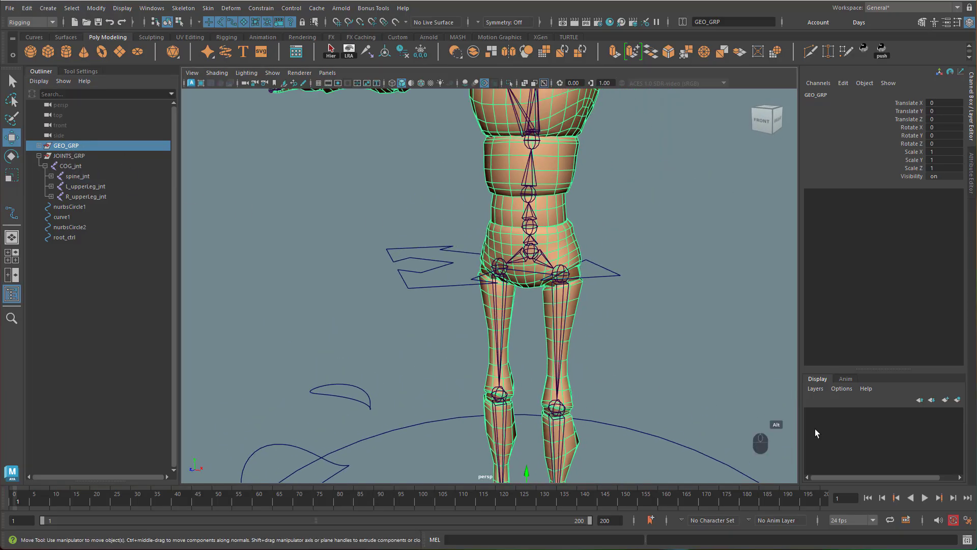
left_click(957, 400)
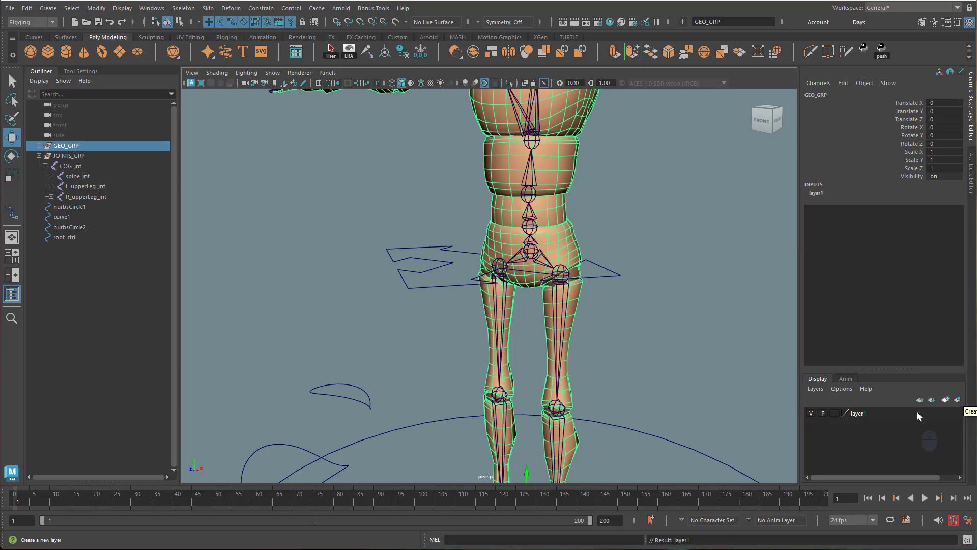
Step: Try toggling the new geometry layer's visibility off and on
left_click(812, 414)
left_click(812, 413)
left_click(812, 414)
left_click(812, 413)
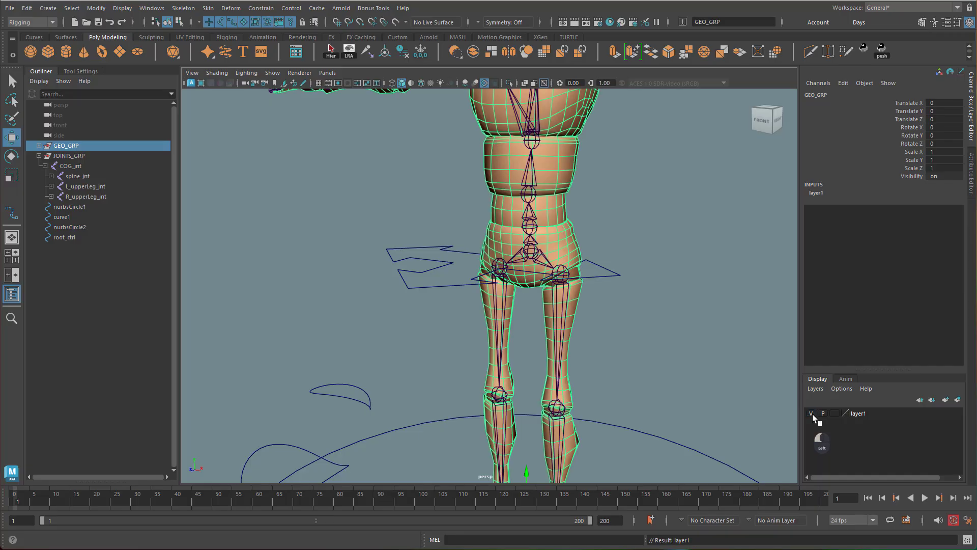
left_click(812, 414)
left_click(812, 413)
Step: Try switching the geometry layer's display type between template and reference
left_click(835, 413)
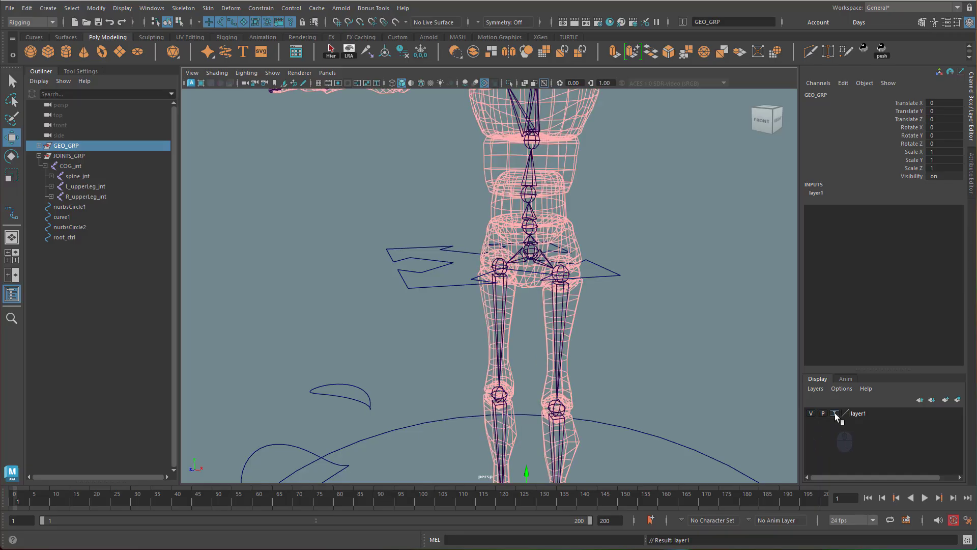
left_click(835, 413)
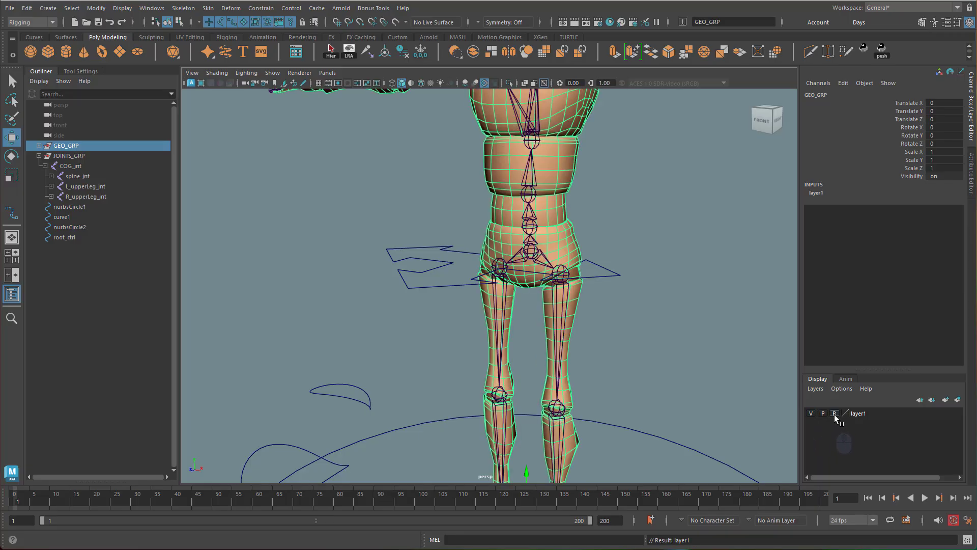
left_click(834, 414)
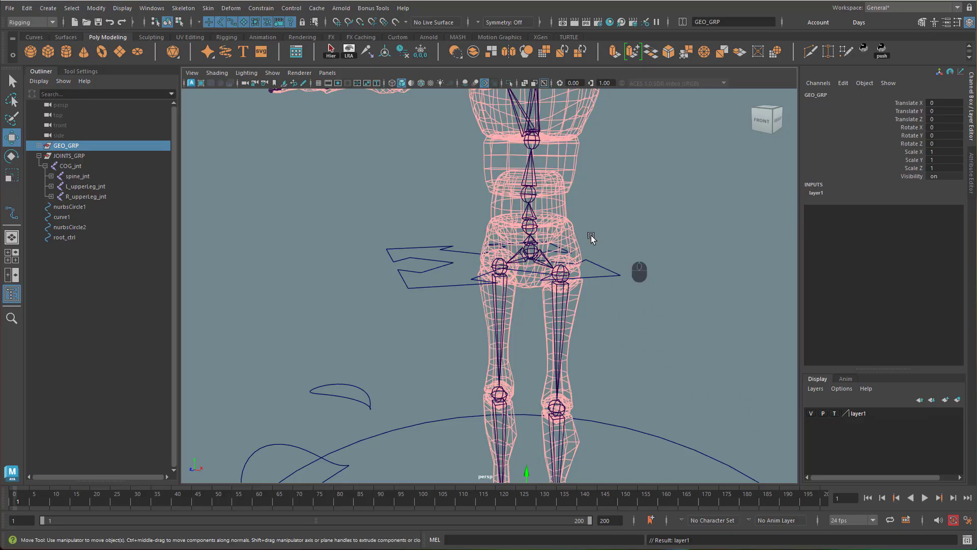
left_click(834, 412)
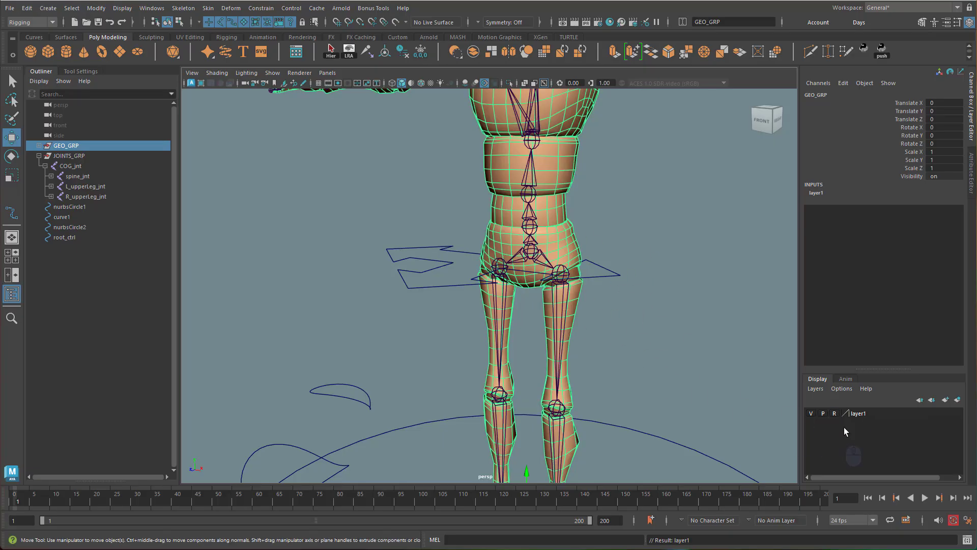
Step: Hide the geometry layer and rename it to geoLayer
left_click(812, 413)
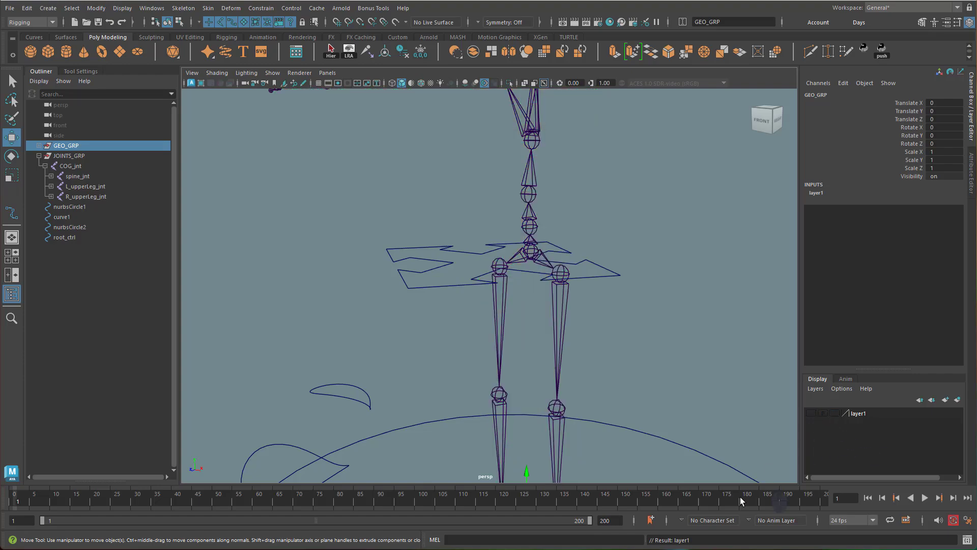
left_click_drag(632, 307, 657, 314, "alt")
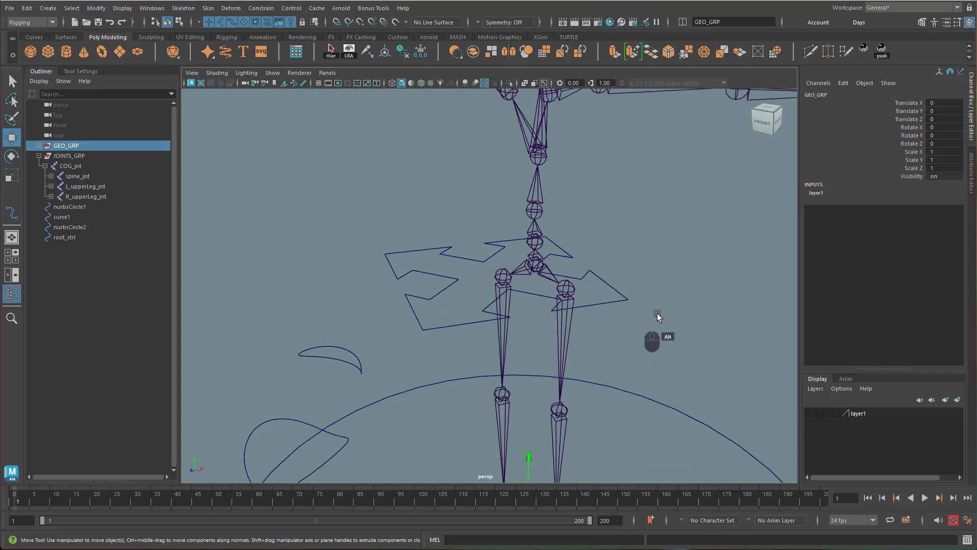
middle_click_drag(657, 314, 679, 357, "alt")
double_click(859, 414)
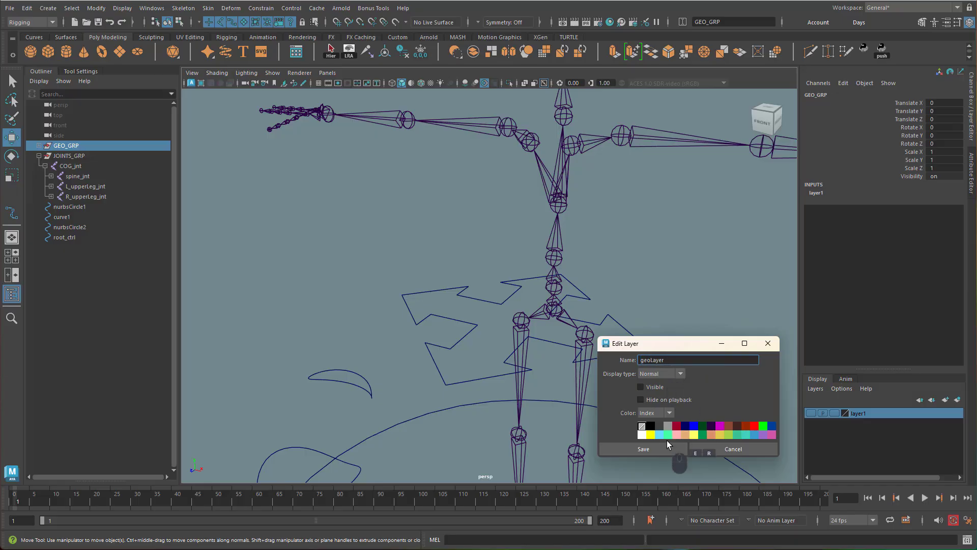
left_click(656, 448)
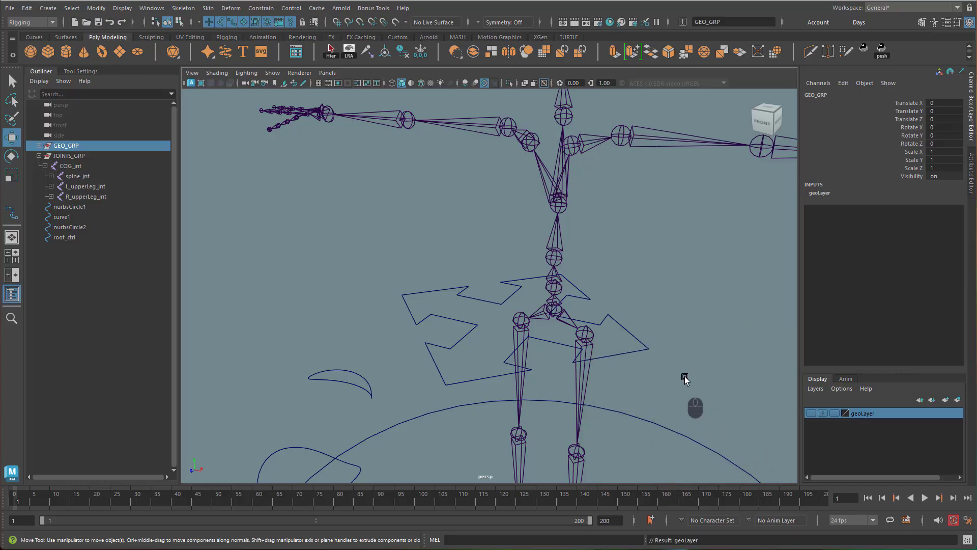
Step: Snap curve1 back onto the COG_jnt joint at the pelvis and make geoLayer visible again
left_click_drag(684, 380, 610, 322, "alt")
left_click(611, 322)
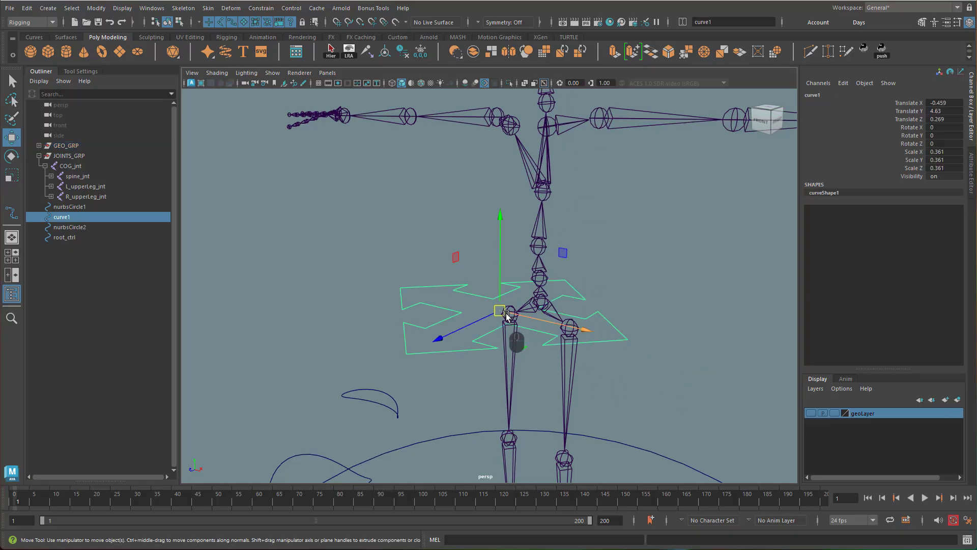
key("v")
left_click_drag(499, 312, 539, 305)
left_click_drag(631, 357, 689, 358, "alt")
left_click(811, 413)
Step: Scale curve1 uniformly to about 0.41 so it surrounds the pelvis, and freeze its transformations
right_click_drag(689, 326, 740, 322, "alt")
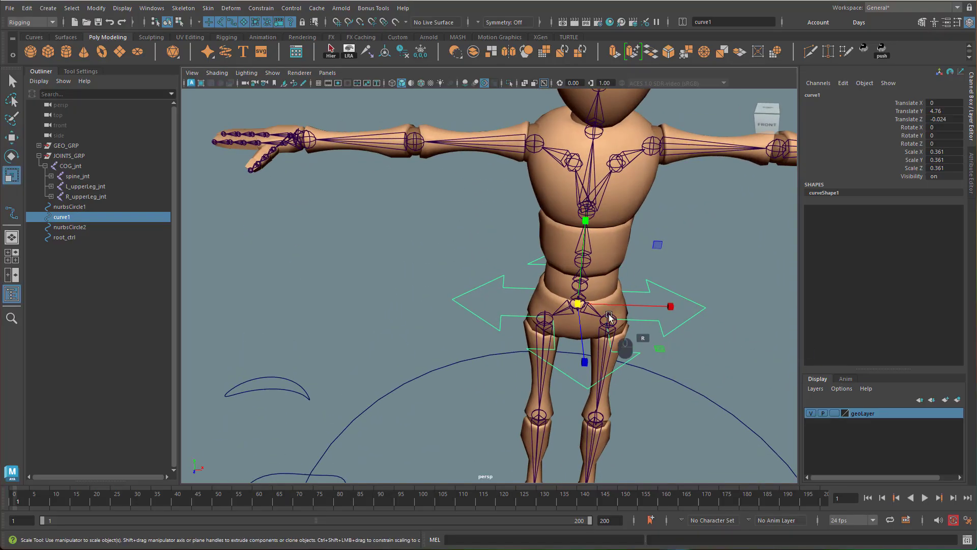
key("r")
left_click_drag(578, 304, 572, 331)
left_click_drag(662, 391, 710, 350, "alt")
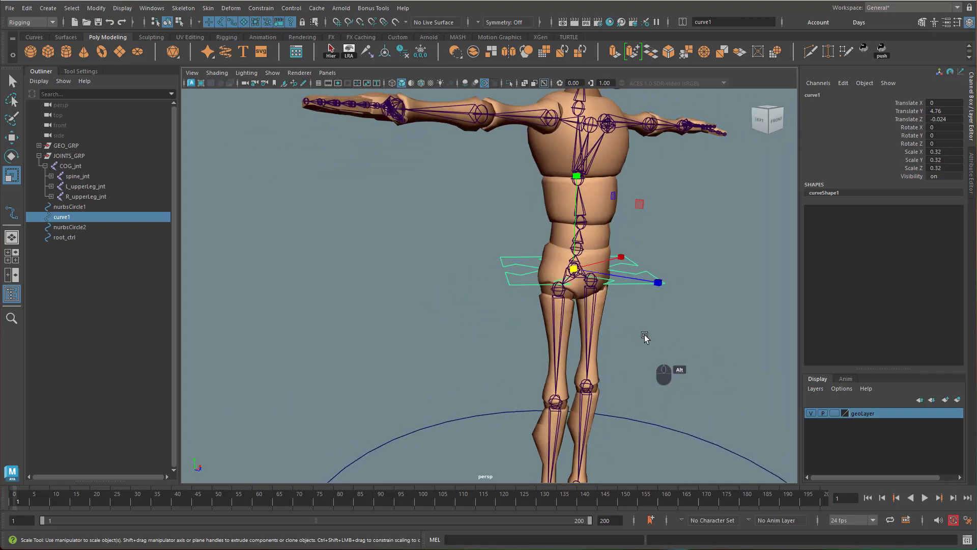
left_click_drag(574, 269, 552, 310)
middle_click_drag(677, 295, 622, 301, "alt")
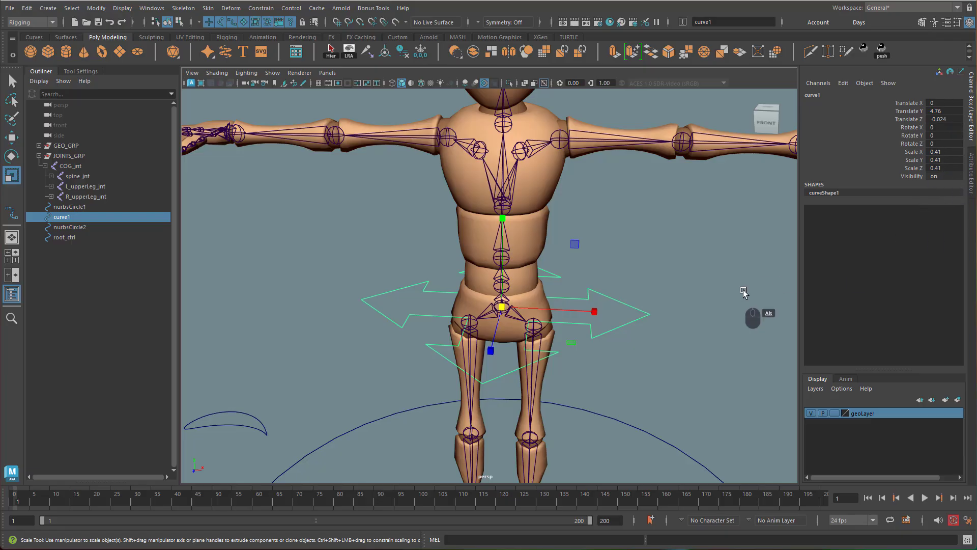
left_click_drag(708, 290, 654, 309, "alt")
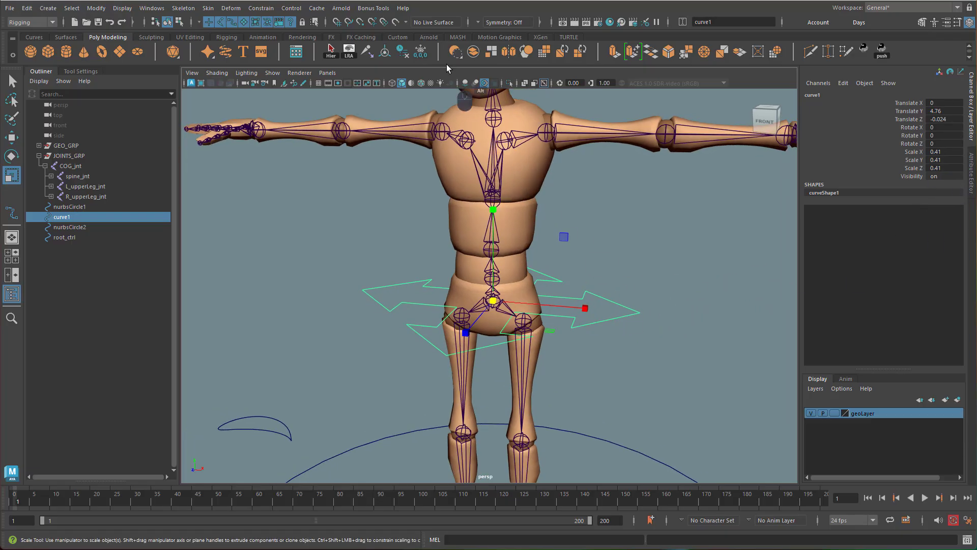
left_click(422, 51)
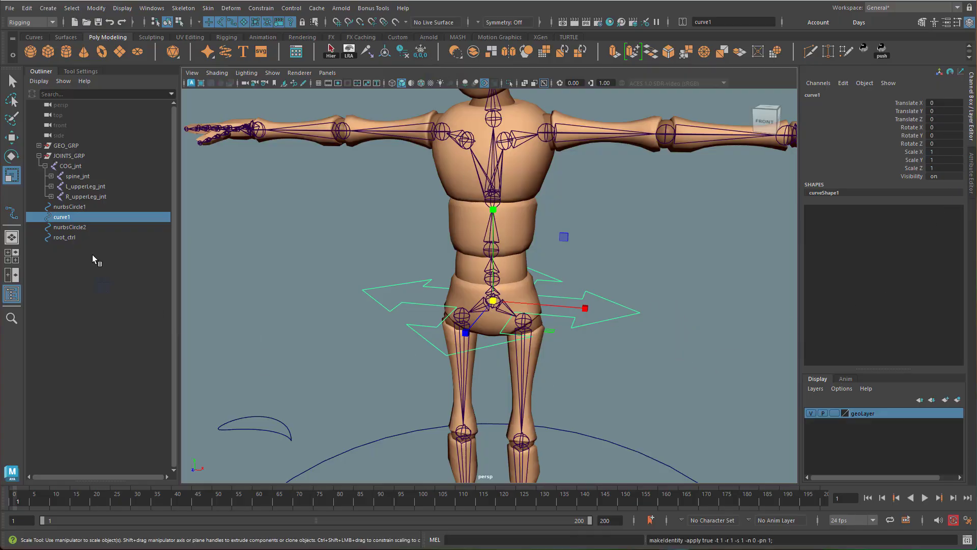
Step: Rename curve1 to COG_ctrl and parent it under root_ctrl in the hierarchy
double_click(67, 218)
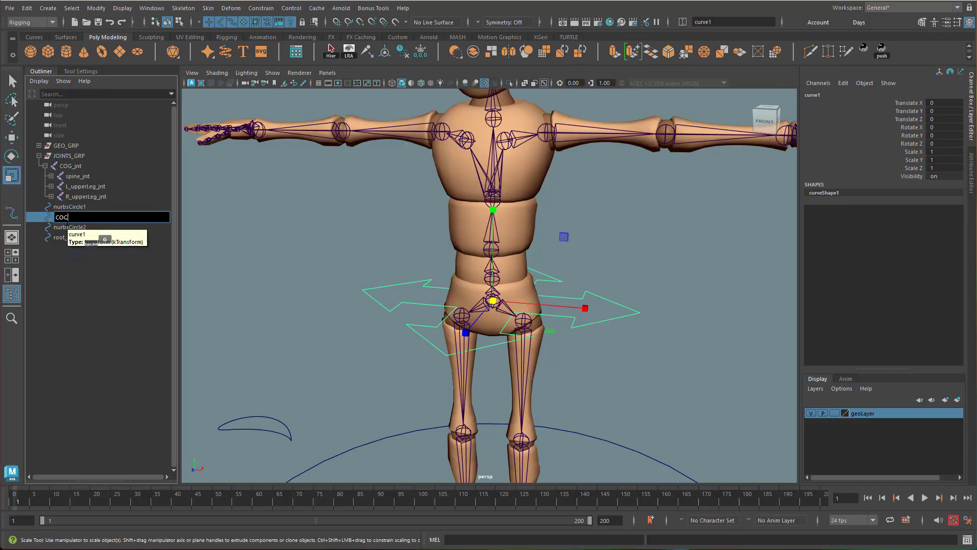
key("Return")
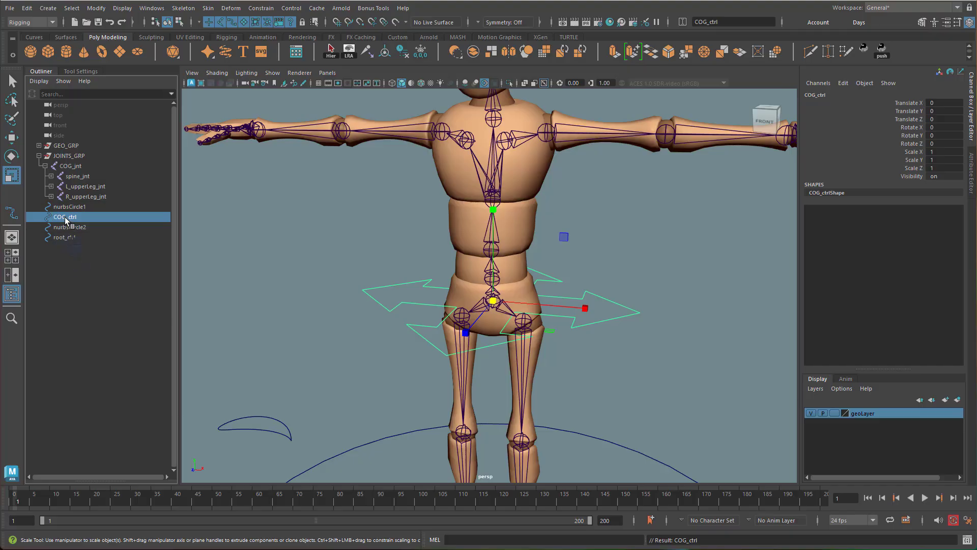
middle_click_drag(65, 217, 66, 238)
left_click(39, 227)
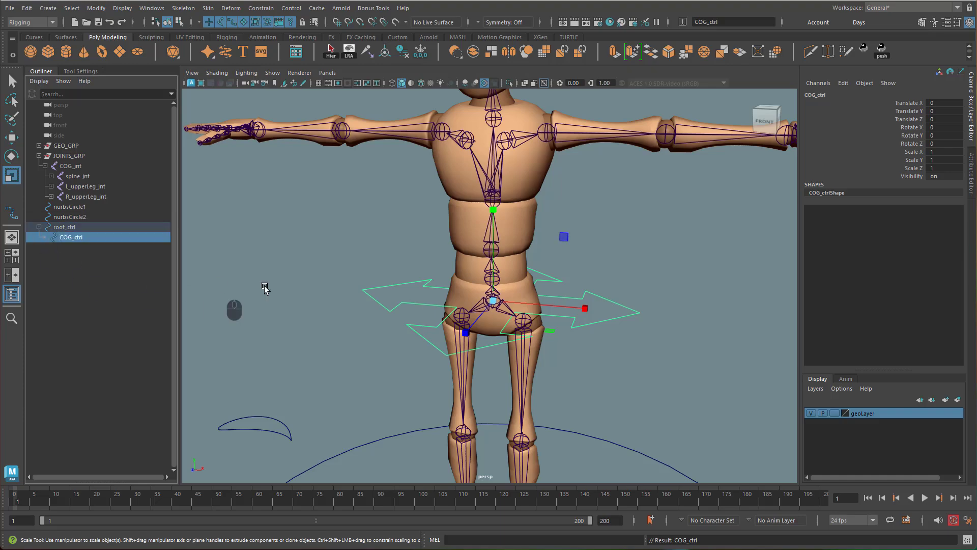
Step: Try moving root_ctrl together with its child COG_ctrl, and undo the move
right_click_drag(707, 362, 575, 360, "alt")
left_click_drag(645, 365, 663, 383, "alt")
right_click_drag(657, 305, 639, 297, "alt")
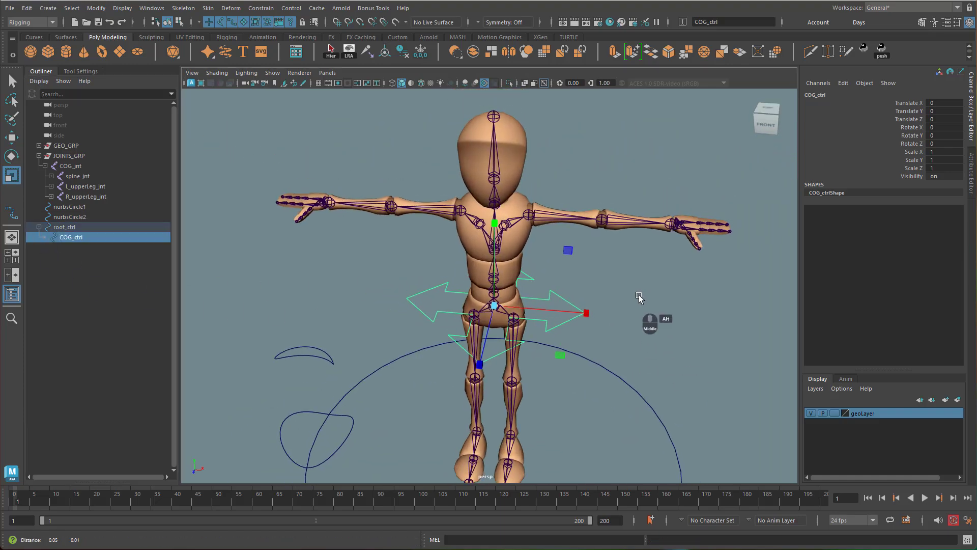
middle_click_drag(649, 442, 628, 349, "alt")
left_click(660, 370)
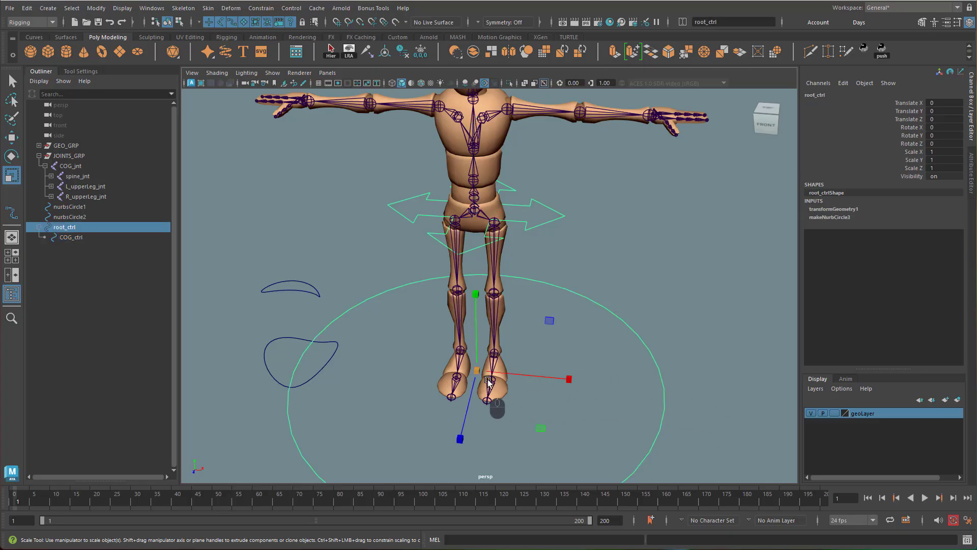
key("w")
mouse_move(475, 400)
left_mouse_down()
mouse_move(570, 434)
mouse_move(586, 356)
mouse_move(473, 384)
left_mouse_up()
key("ctrl+z")
Step: Select the spine_jnt joint just above the pelvis to view the spine chain it drives
left_click_drag(592, 286, 535, 259, "alt")
right_click_drag(540, 257, 671, 253, "alt")
middle_click_drag(661, 270, 627, 312, "alt")
left_click_drag(626, 312, 605, 318, "alt")
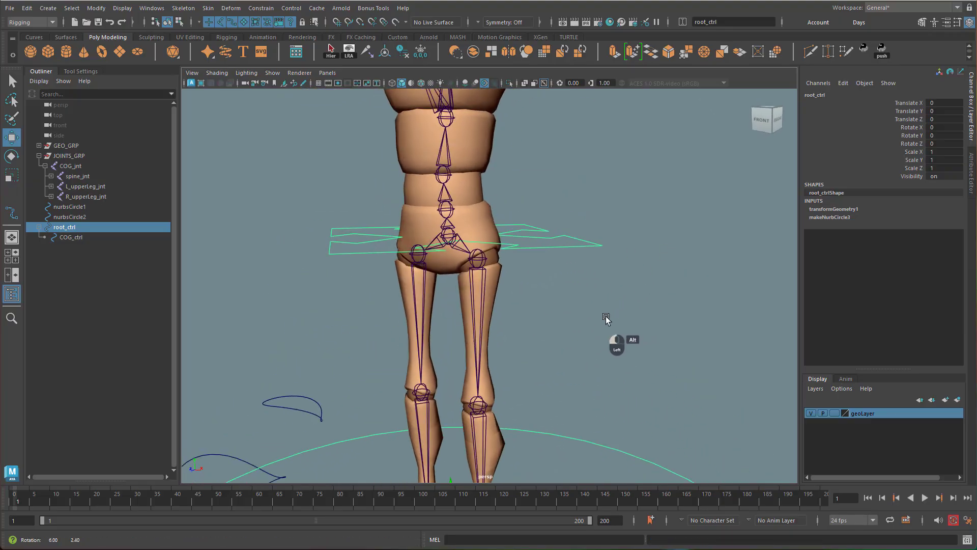
left_click(447, 224)
scroll(561, 334, "down", 5)
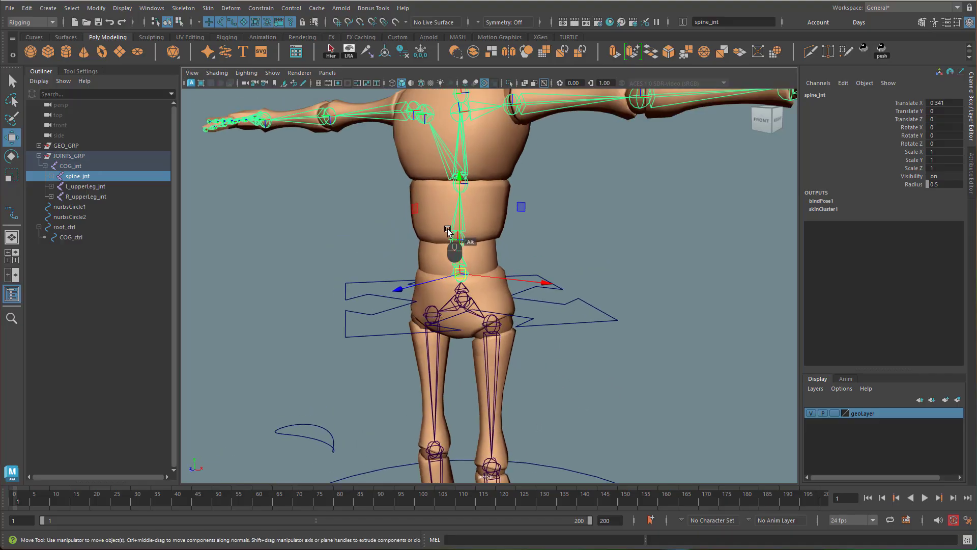
Step: Select the two upper spine joints, the neck joint and the head joint in turn to examine the chain needing controls
left_click(453, 240)
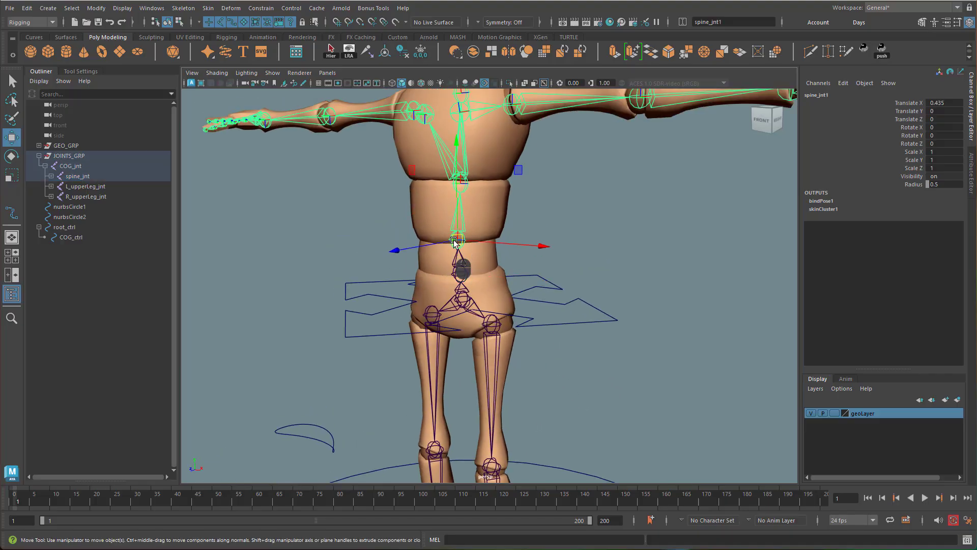
left_click(460, 181)
middle_click_drag(547, 224, 560, 329, "alt")
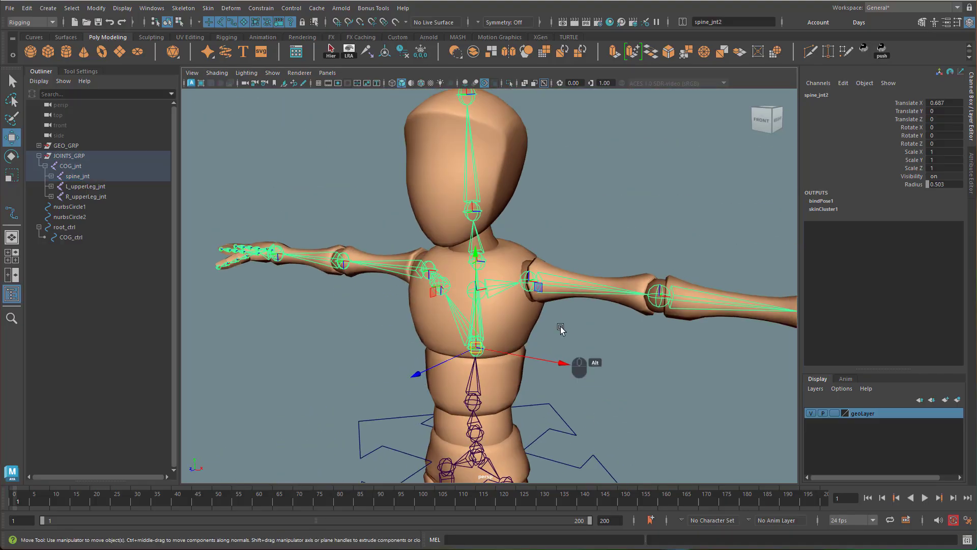
left_click(492, 263)
left_click_drag(496, 216, 557, 223, "alt")
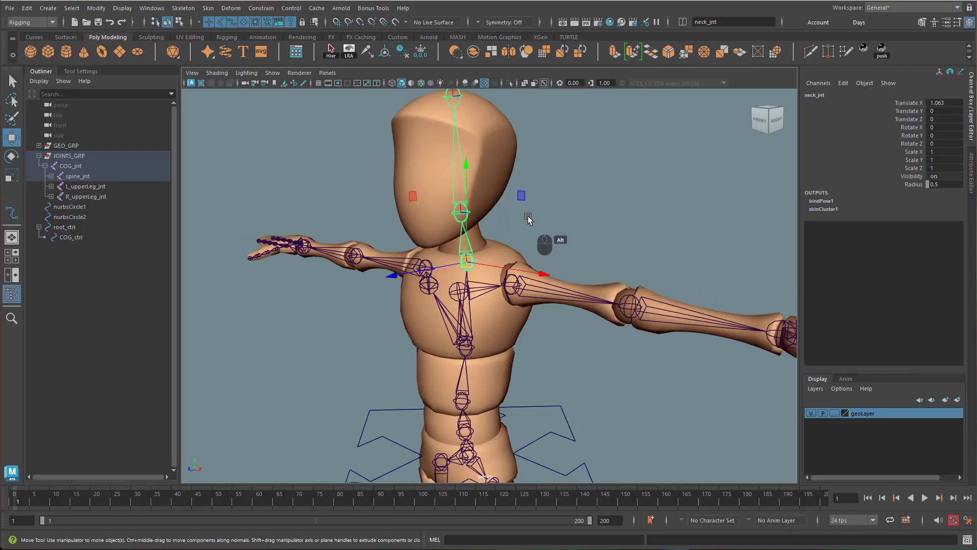
left_click(457, 213)
Step: Hide the geoLayer geometry and snap nurbsCircle2 onto the lowest spine joint above the pelvis
middle_click_drag(646, 422, 618, 316, "alt")
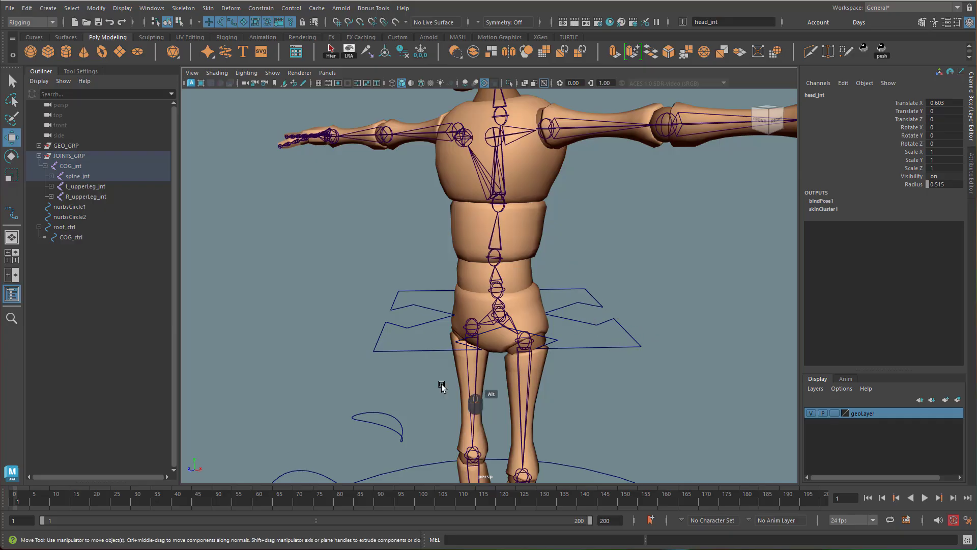
left_click(407, 436)
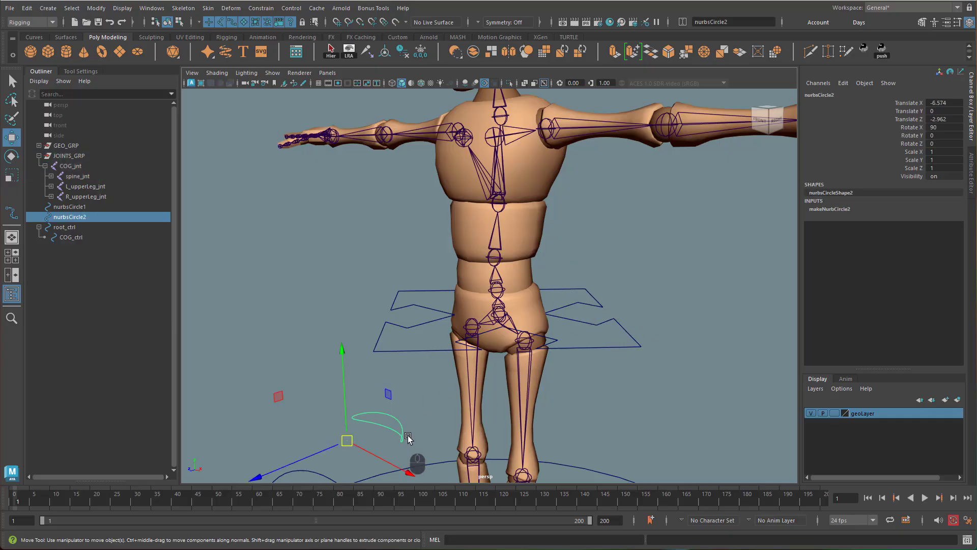
left_click(347, 442)
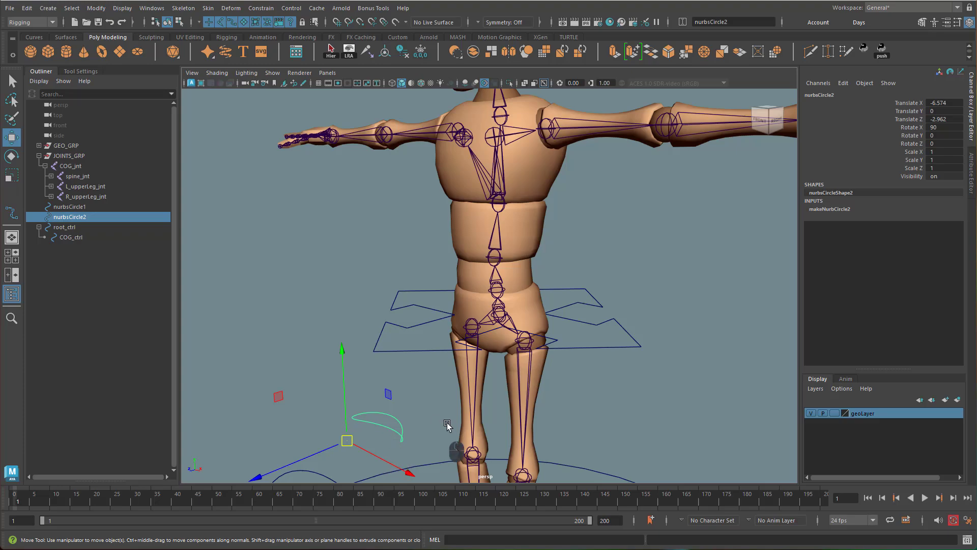
left_click_drag(413, 461, 398, 448, "alt")
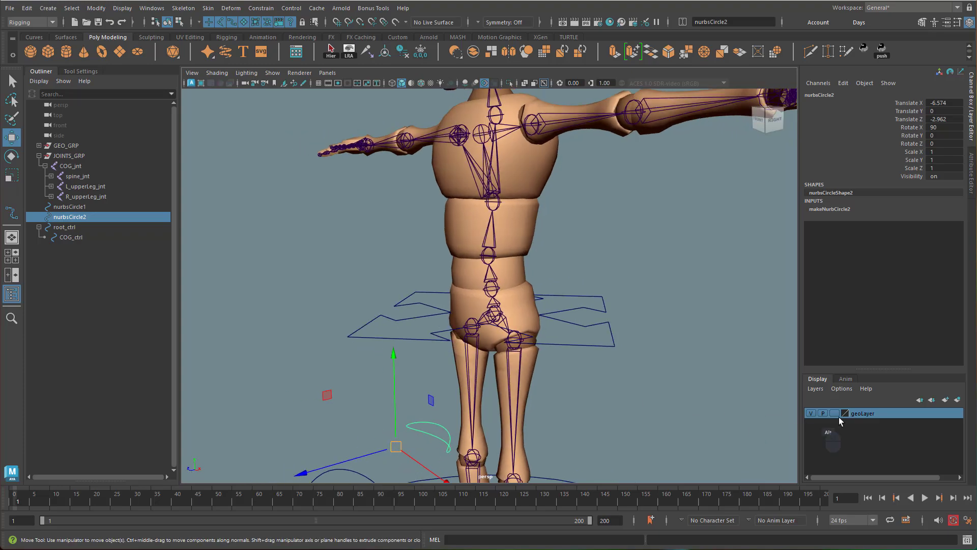
left_click(811, 413)
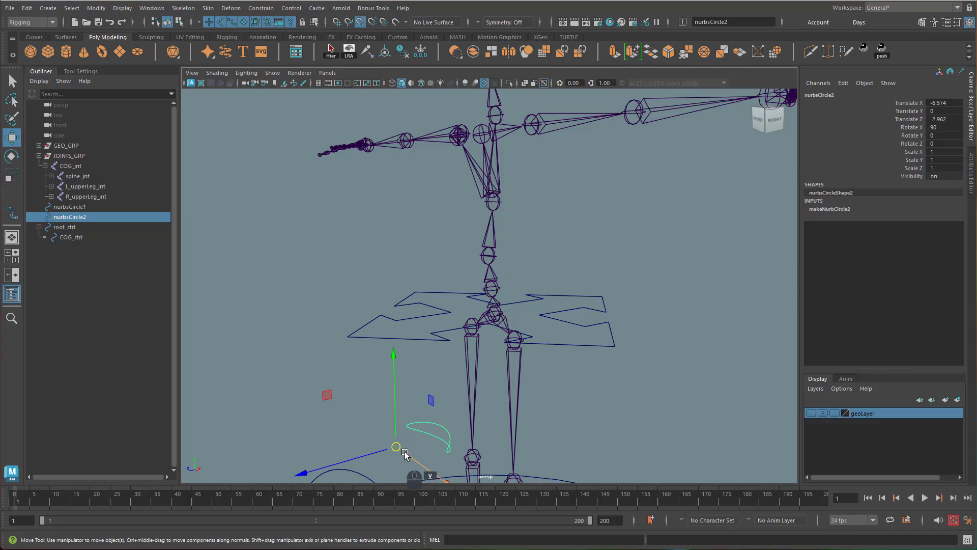
left_click_drag(396, 450, 494, 289)
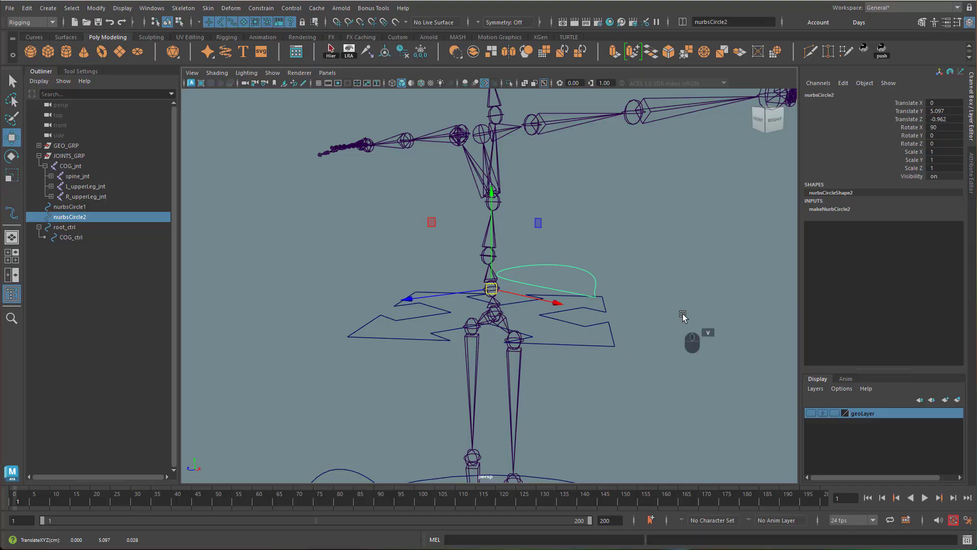
left_click_drag(613, 312, 554, 305, "alt")
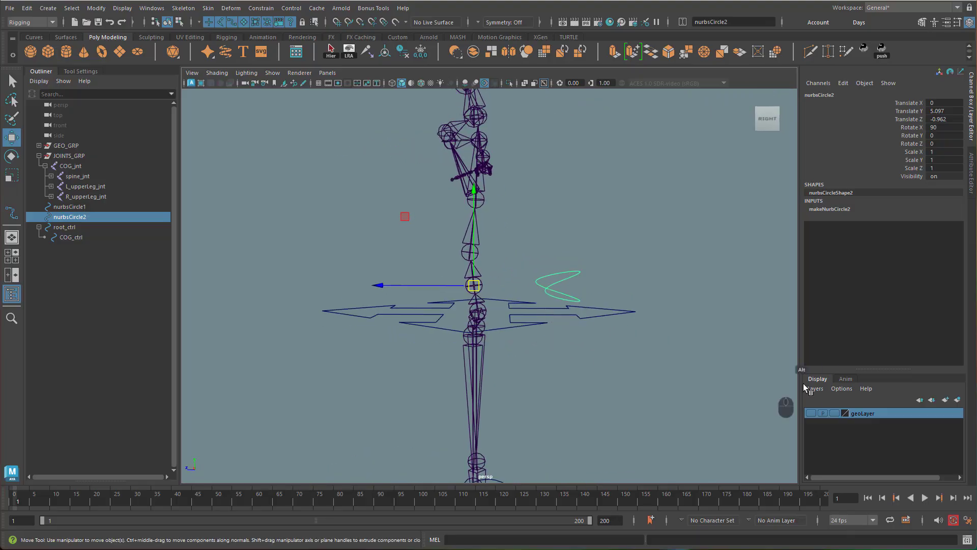
Step: Show the geometry again, scale nurbsCircle2 uniformly to about 0.667 so it sits close behind the waist, and freeze its transformations
left_click(811, 413)
left_click_drag(584, 334, 521, 326, "alt")
left_click_drag(572, 356, 726, 316, "alt")
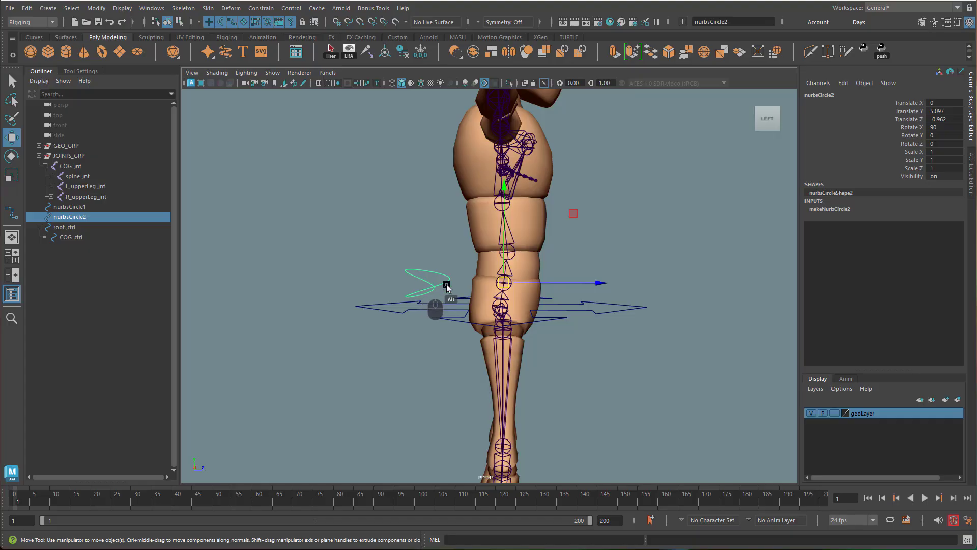
key("r")
left_click_drag(503, 284, 702, 305)
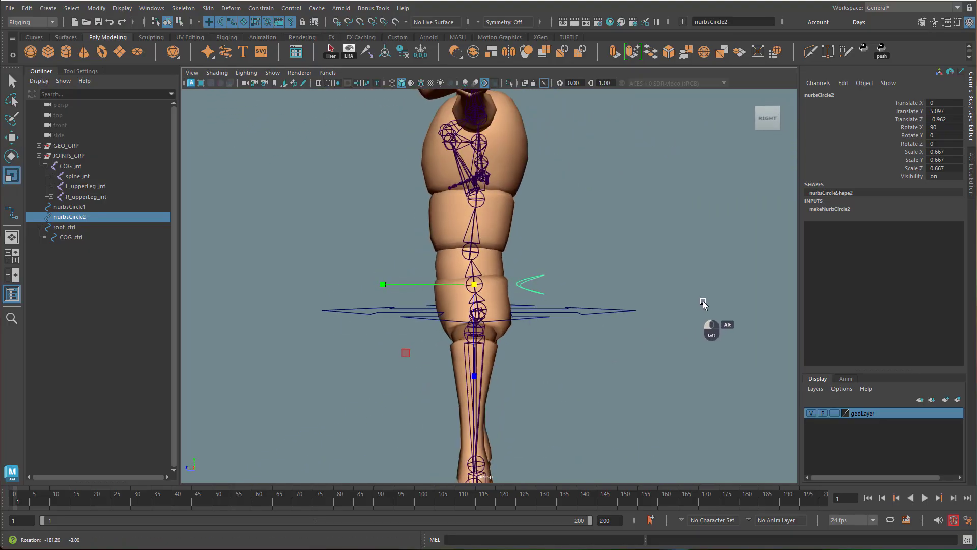
left_click_drag(543, 285, 639, 340, "alt")
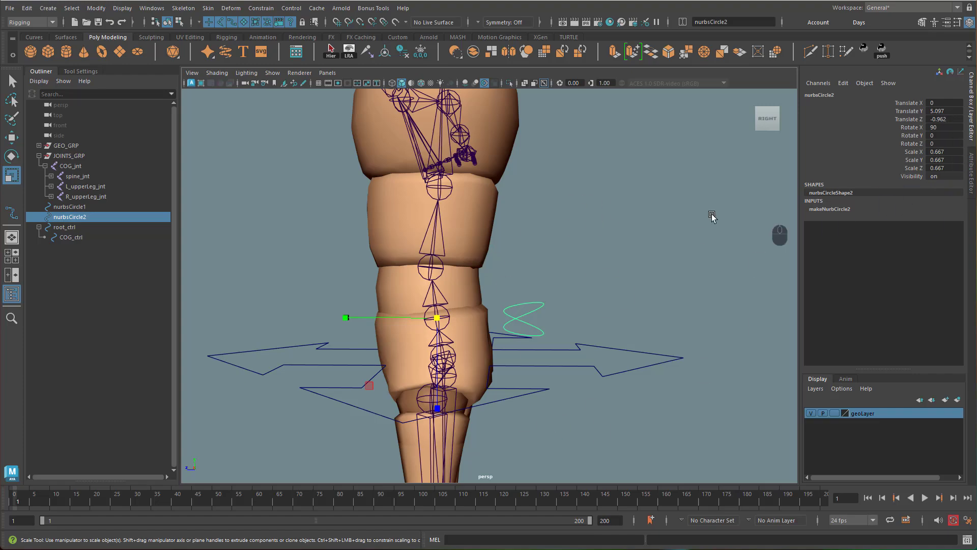
middle_click_drag(603, 285, 619, 284, "alt")
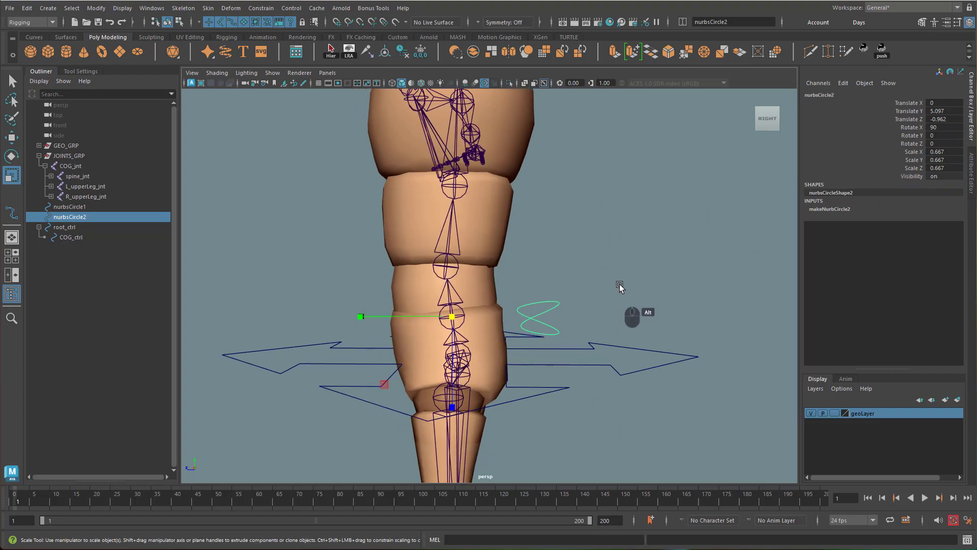
left_click(420, 52)
Step: Rename nurbsCircle2 to spine_ctrl1
double_click(76, 216)
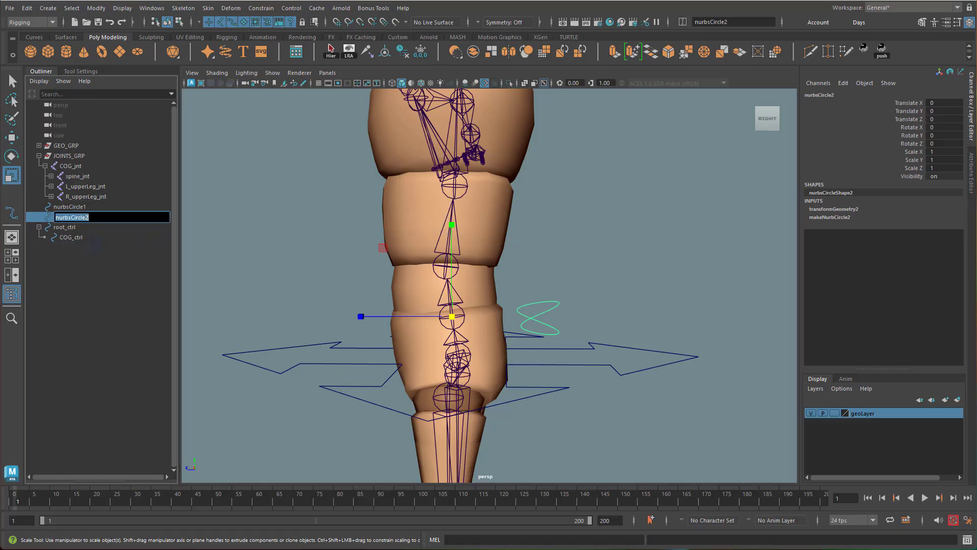
type("Spine")
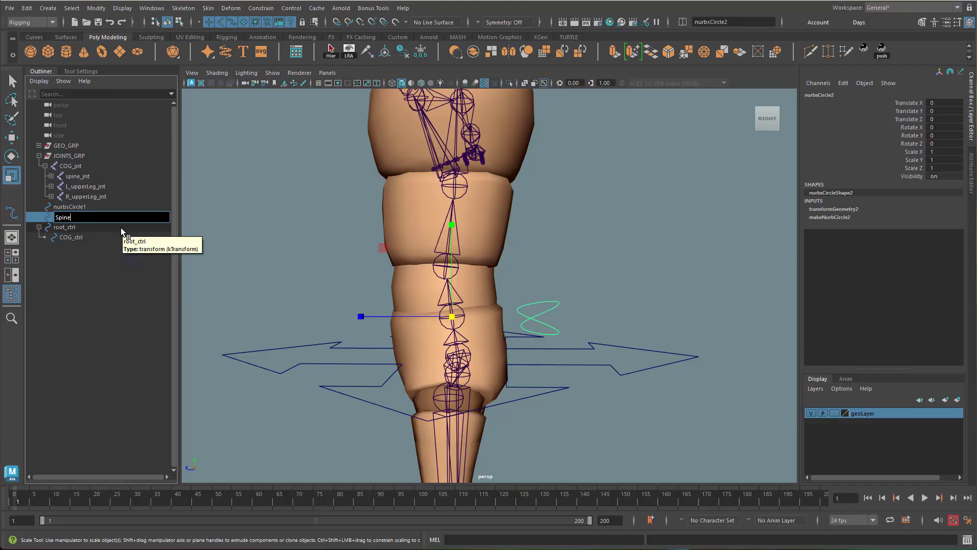
key("BackSpace")
key("BackSpace")
key("BackSpace")
key("BackSpace")
key("BackSpace")
type("spine_v")
key("BackSpace")
type("ctrl1")
key("Return")
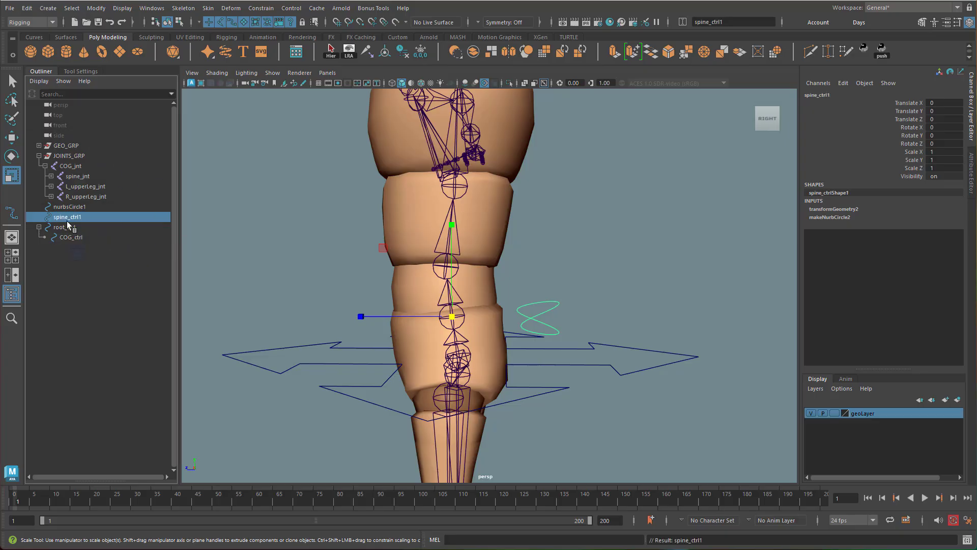
Step: Parent spine_ctrl1 under COG_ctrl and check the hierarchy by selecting root_ctrl, COG_ctrl and spine_ctrl1 in turn
middle_click_drag(67, 221, 74, 236)
left_click(45, 228)
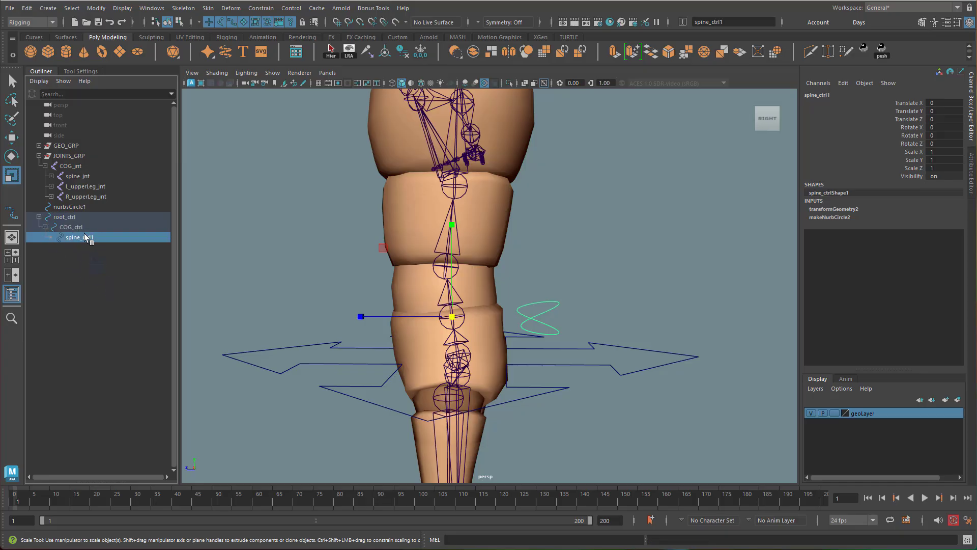
left_click(70, 220)
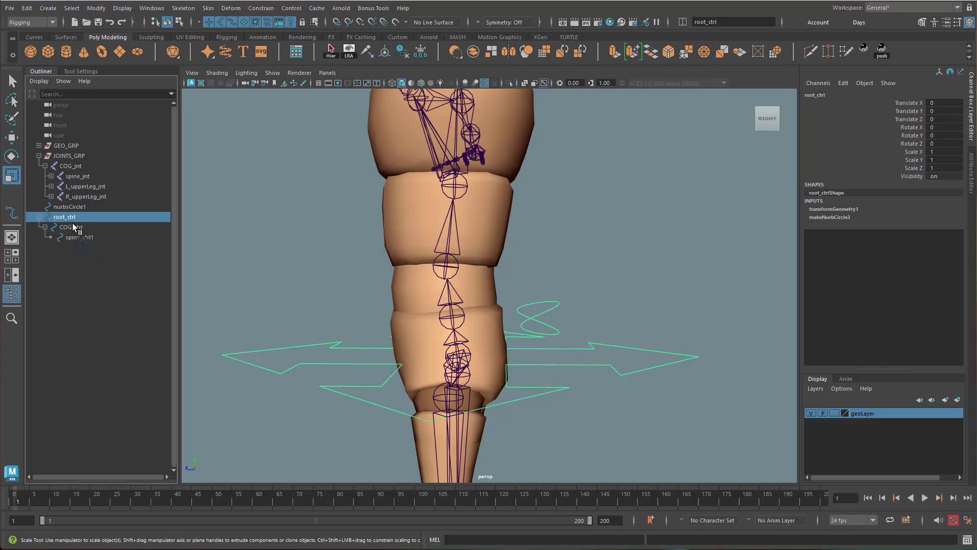
left_click(74, 228)
left_click(90, 240)
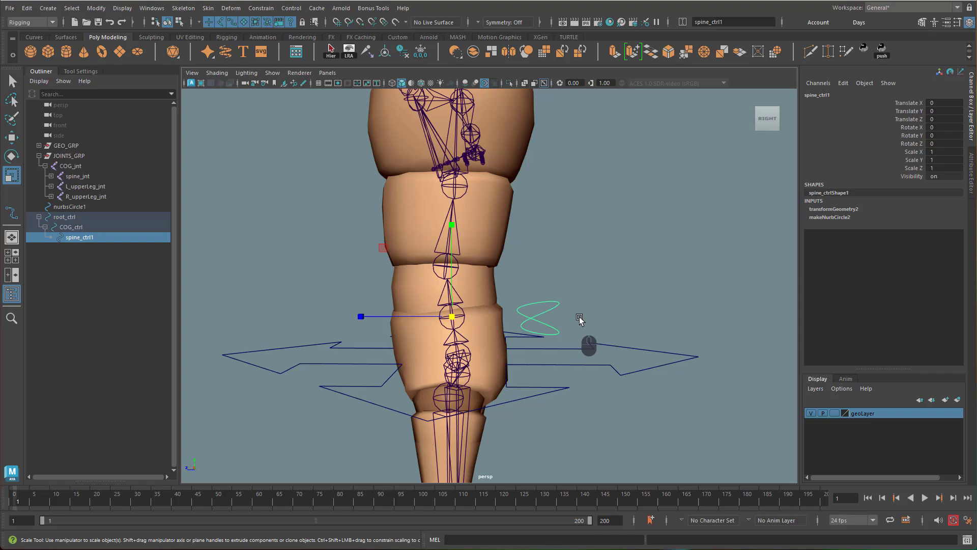
Step: Hide the geometry layer, duplicate spine_ctrl1 and snap the copy onto the second spine joint
key("w")
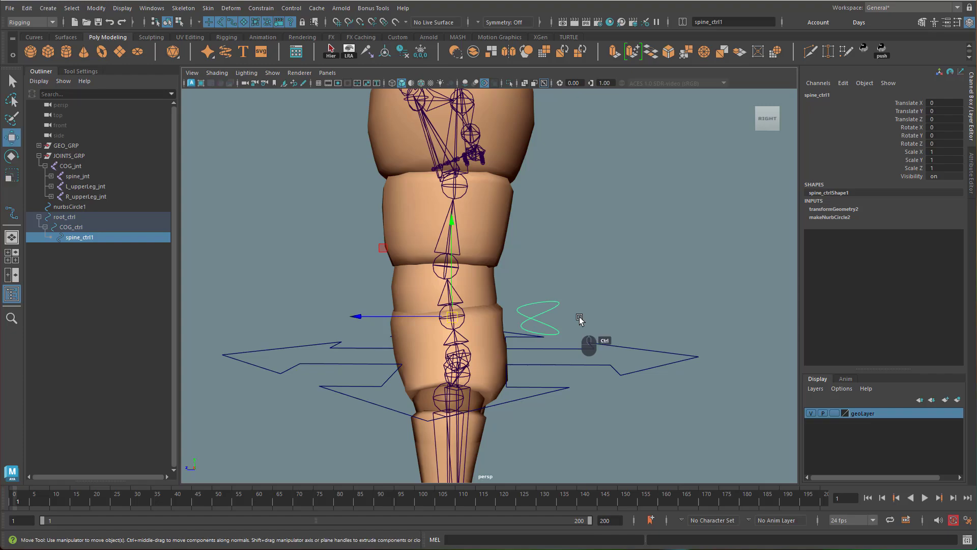
left_click(811, 413)
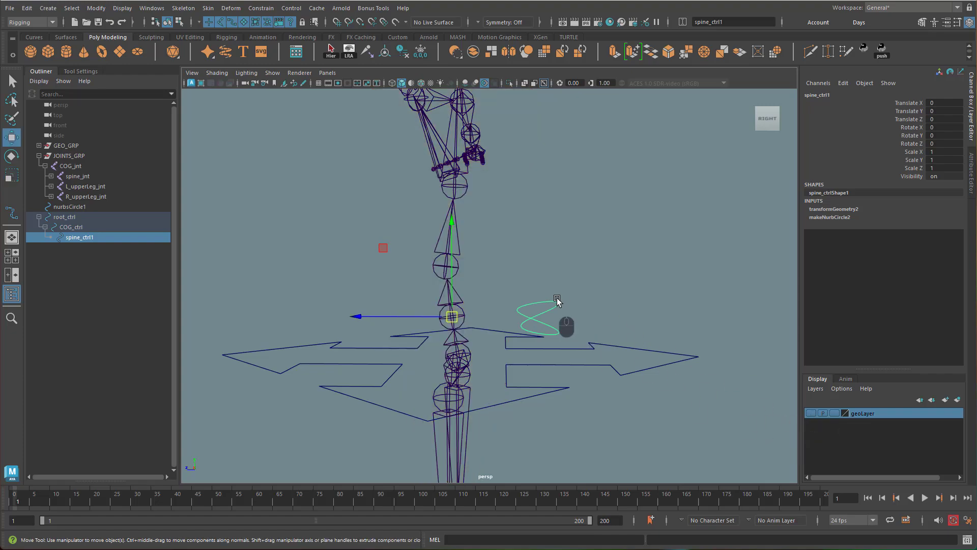
key("ctrl+d")
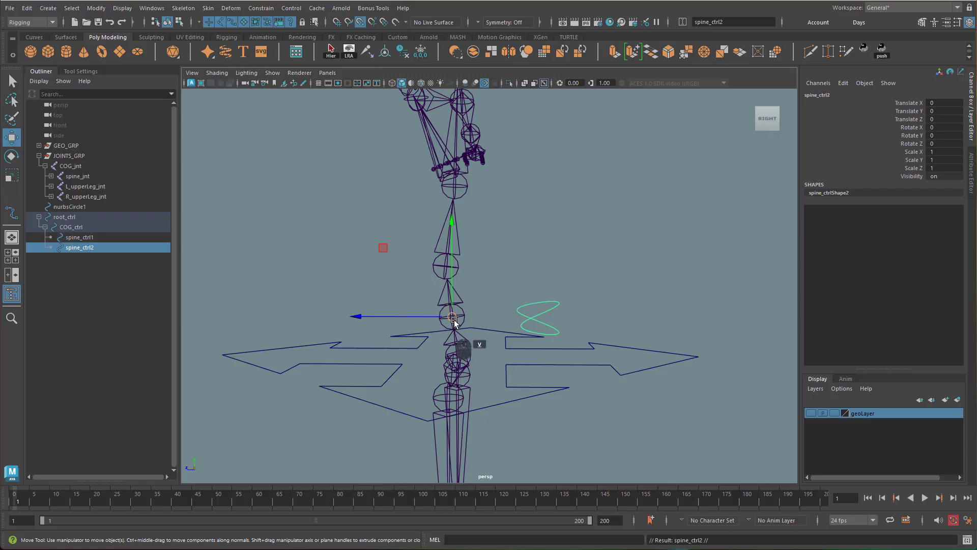
left_click_drag(453, 318, 445, 265)
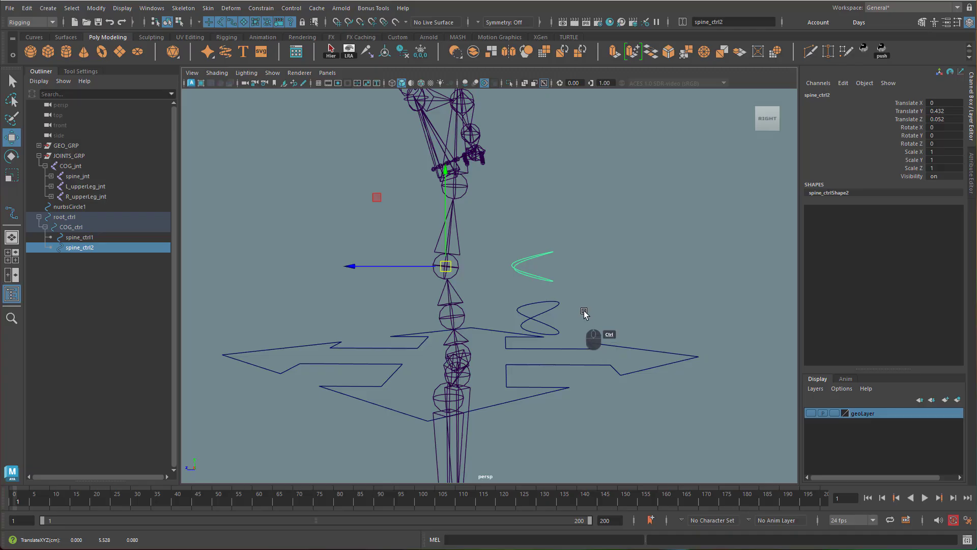
Step: Duplicate spine_ctrl2 and snap the copy onto the third spine joint at the base of the chest
key("ctrl+d")
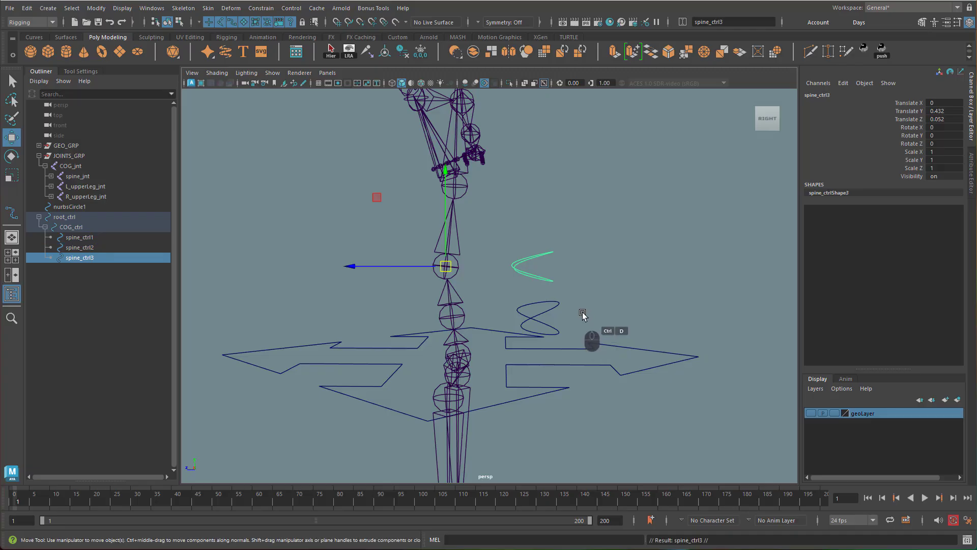
key("c")
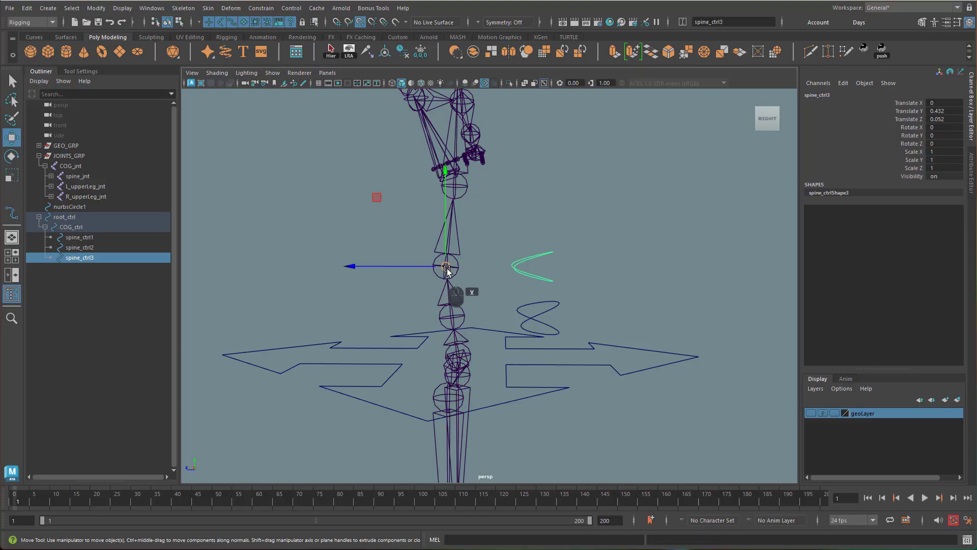
left_click_drag(446, 269, 454, 184)
Step: Duplicate spine_ctrl3 and snap the copy onto the neck joint
left_click_drag(573, 258, 536, 346, "alt")
middle_click_drag(537, 347, 539, 354, "alt")
key("ctrl+d")
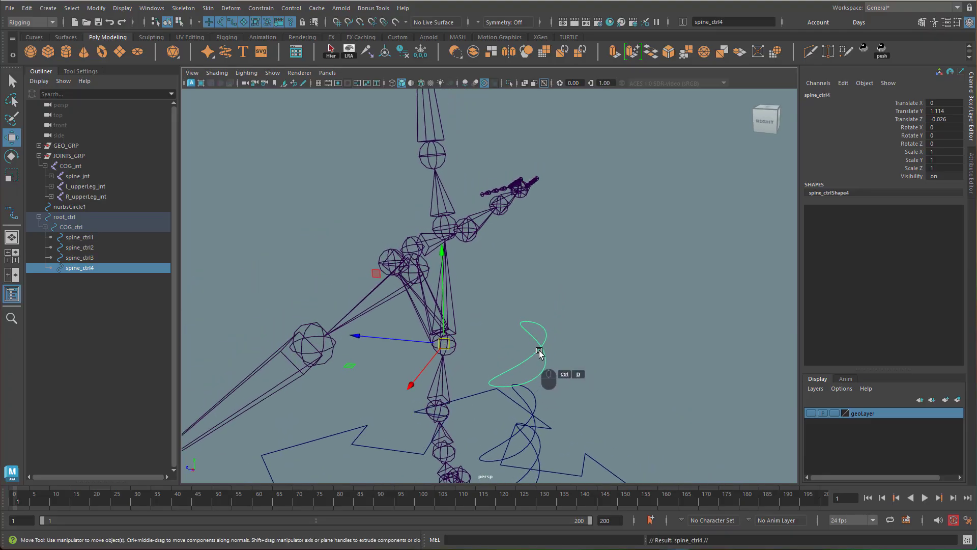
key("v")
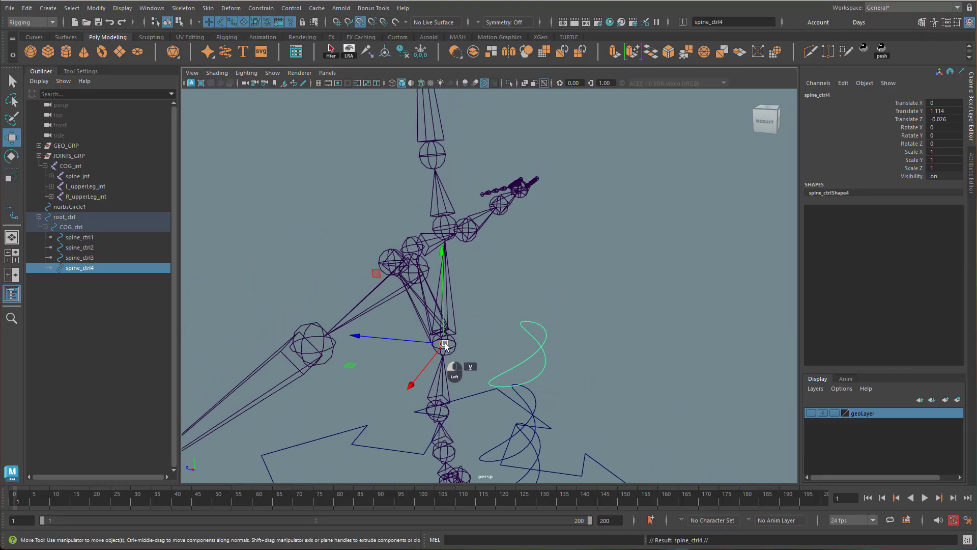
left_click_drag(445, 345, 451, 235)
key("super")
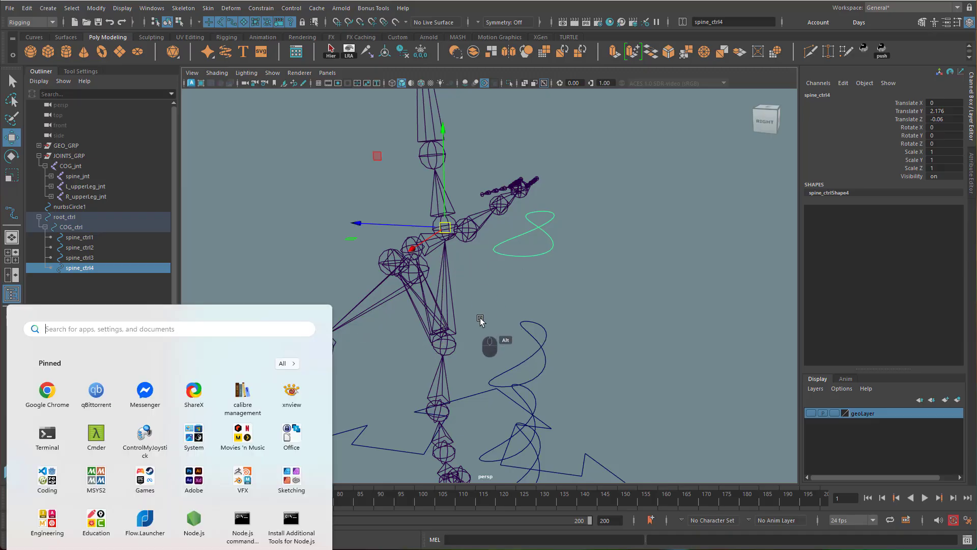
left_click_drag(480, 320, 127, 319, "alt")
Step: Chain the spine controls by parenting spine_ctrl2 under spine_ctrl1, spine_ctrl3 under spine_ctrl2, and spine_ctrl4 under spine_ctrl3
left_click(79, 248)
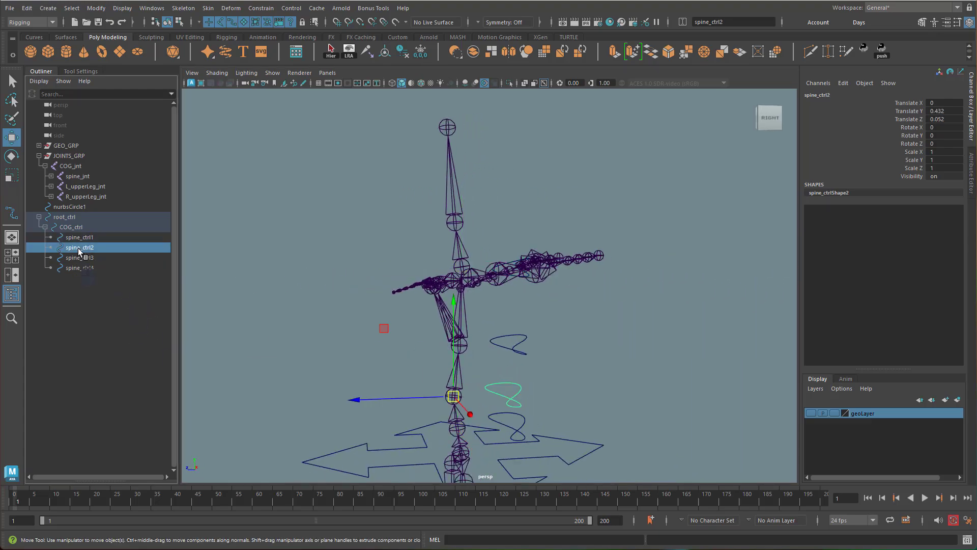
middle_click_drag(77, 249, 101, 249)
left_click(51, 238)
left_click(84, 258)
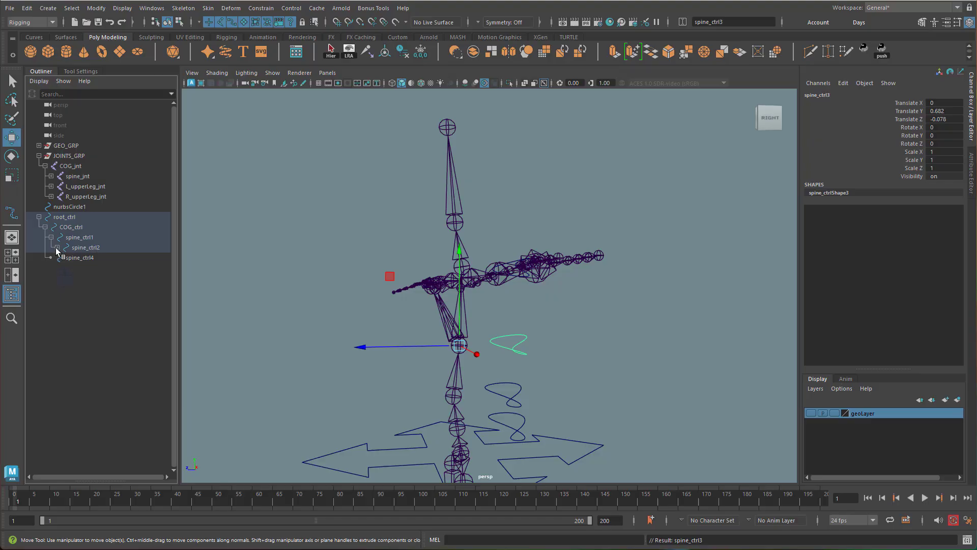
left_click(57, 247)
left_click(79, 267)
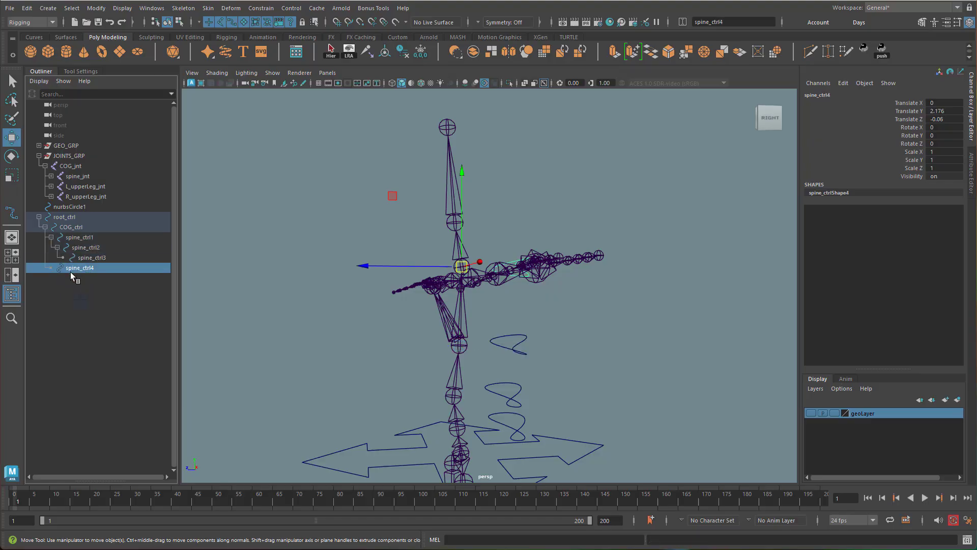
middle_click_drag(74, 267, 94, 258)
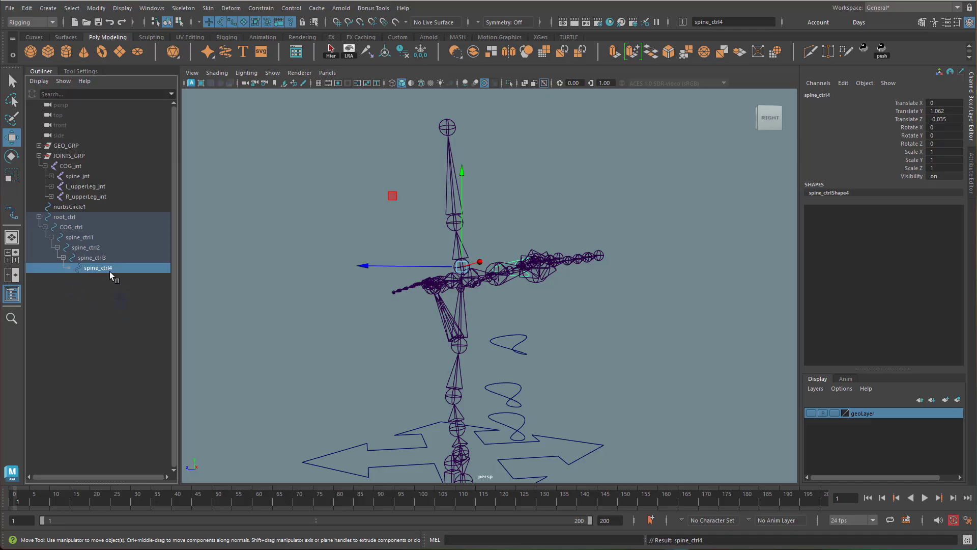
Step: Rename spine_ctrl4 to neck_ctrl
double_click(109, 269)
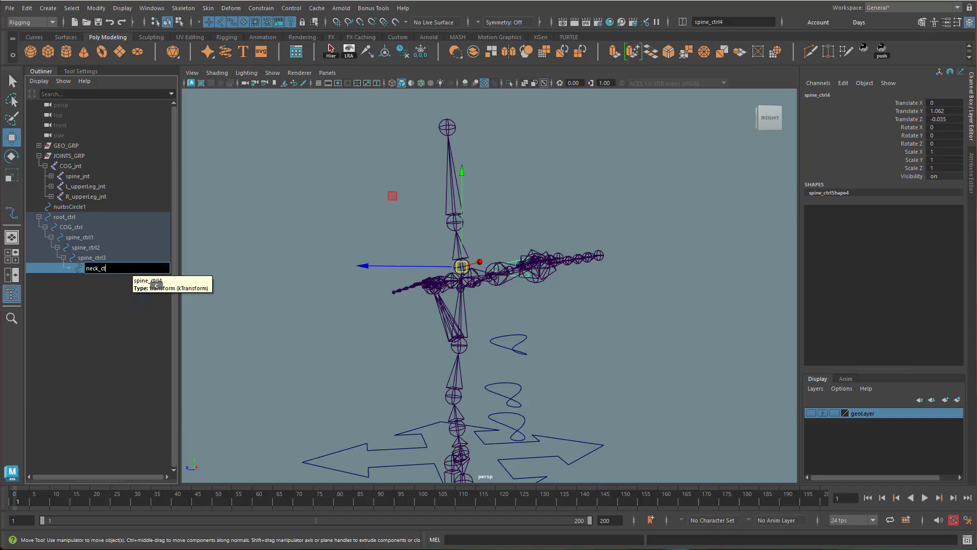
key("Return")
left_click_drag(528, 360, 626, 375, "alt")
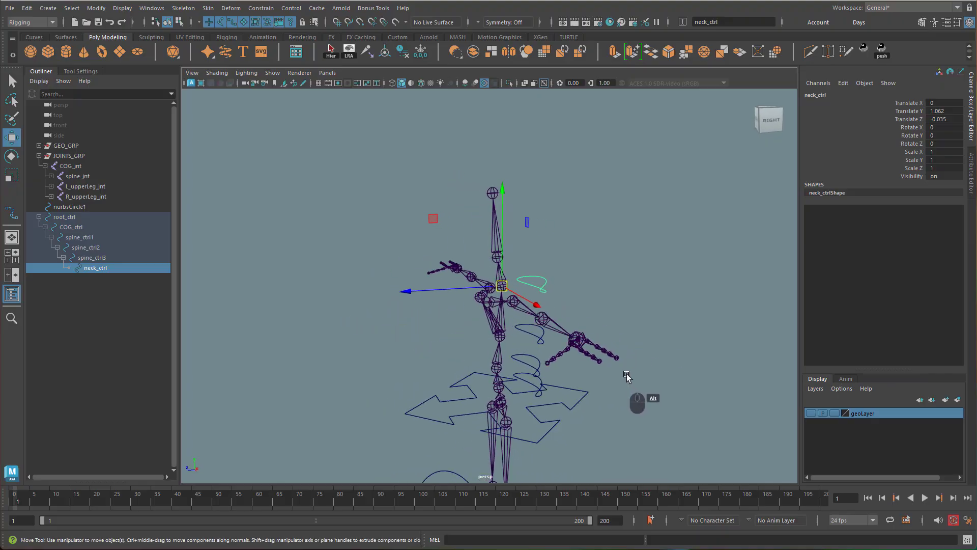
Step: Turn on visibility of the geometry layer to see the body mesh around the spine and neck controls
left_click(811, 413)
left_click_drag(707, 382, 575, 338, "alt")
right_click_drag(528, 349, 664, 346, "alt")
middle_click_drag(557, 362, 545, 300, "alt")
left_click_drag(511, 315, 573, 345, "alt")
right_click_drag(573, 345, 657, 298, "alt")
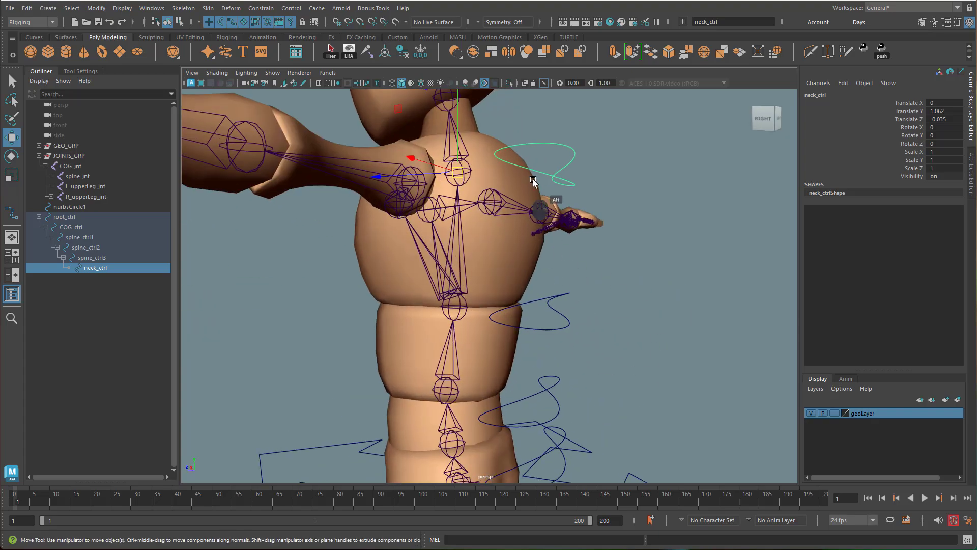
Step: Switch the spine controls to control-vertex editing and move all of spine_ctrl2's vertices slightly upward at the back of the waist
left_click(552, 302)
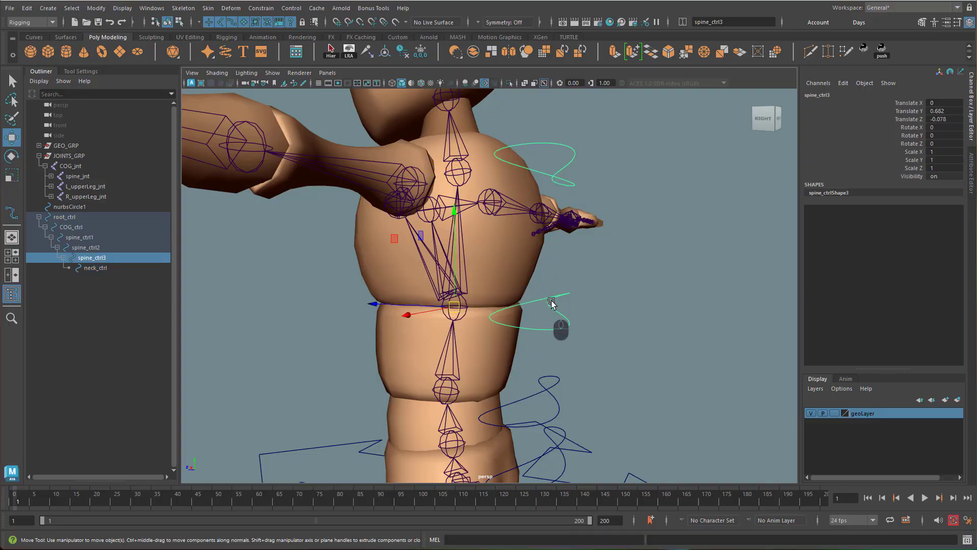
left_click_drag(523, 319, 593, 341, "alt")
left_click(607, 391)
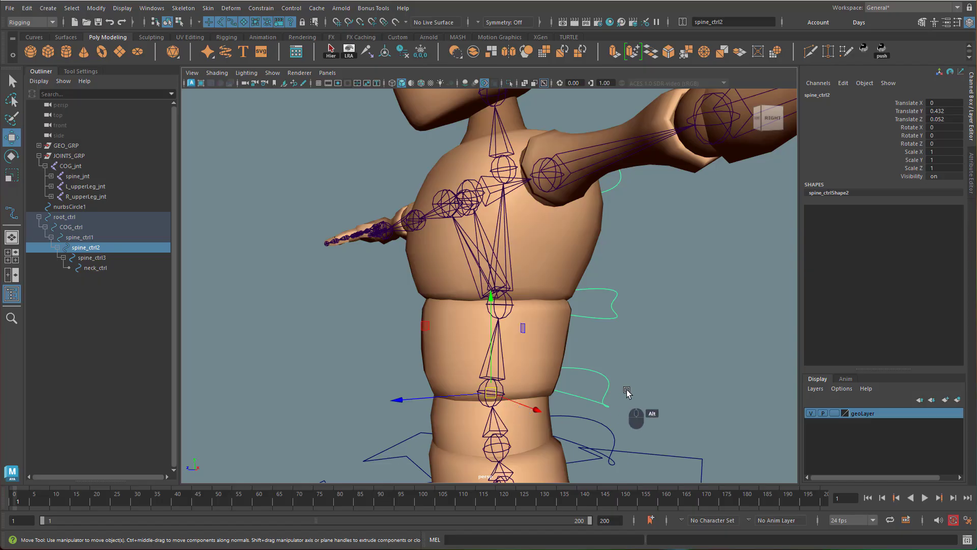
left_click_drag(623, 385, 579, 351, "alt")
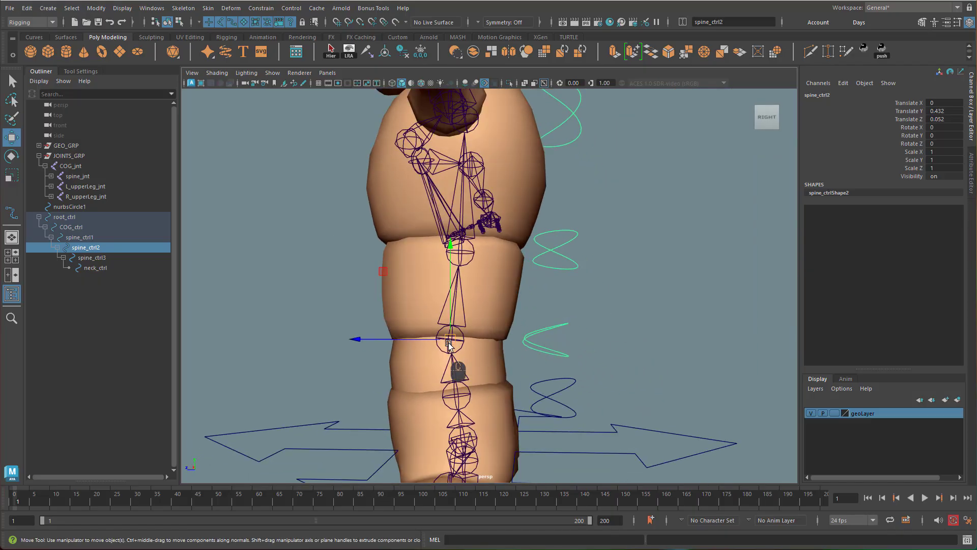
left_click_drag(649, 327, 556, 325, "alt")
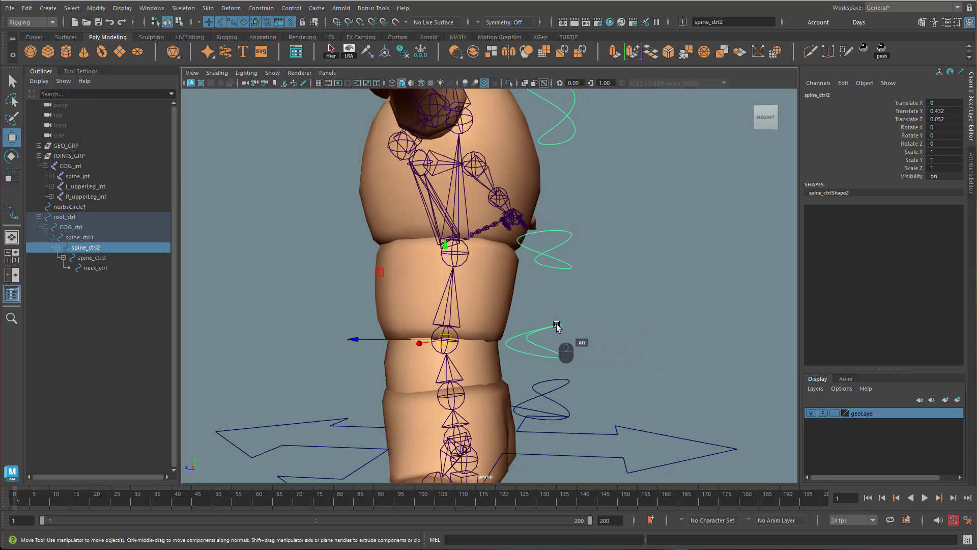
right_click(557, 324)
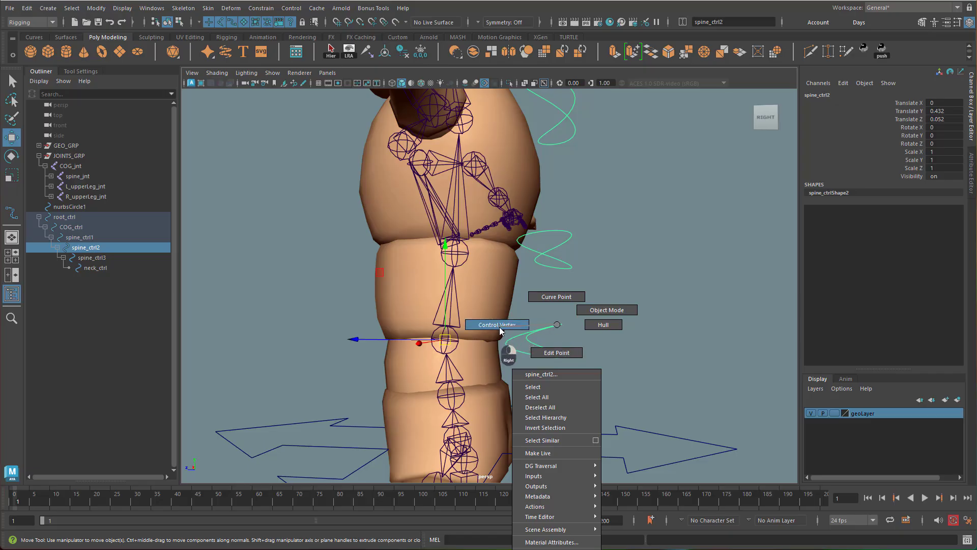
right_click_drag(499, 327, 500, 327)
left_click_drag(563, 332, 564, 337, "alt")
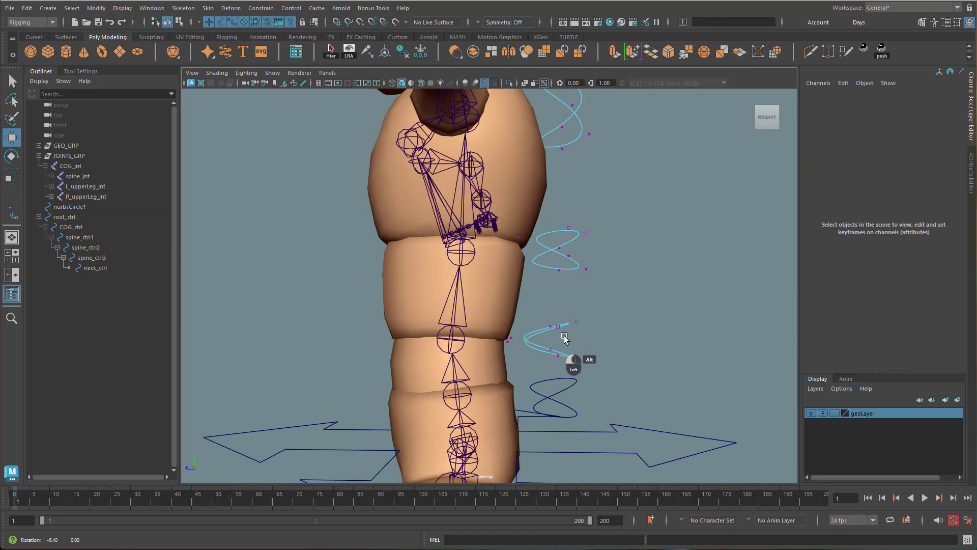
left_click_drag(604, 363, 511, 317)
left_click_drag(558, 342, 481, 242)
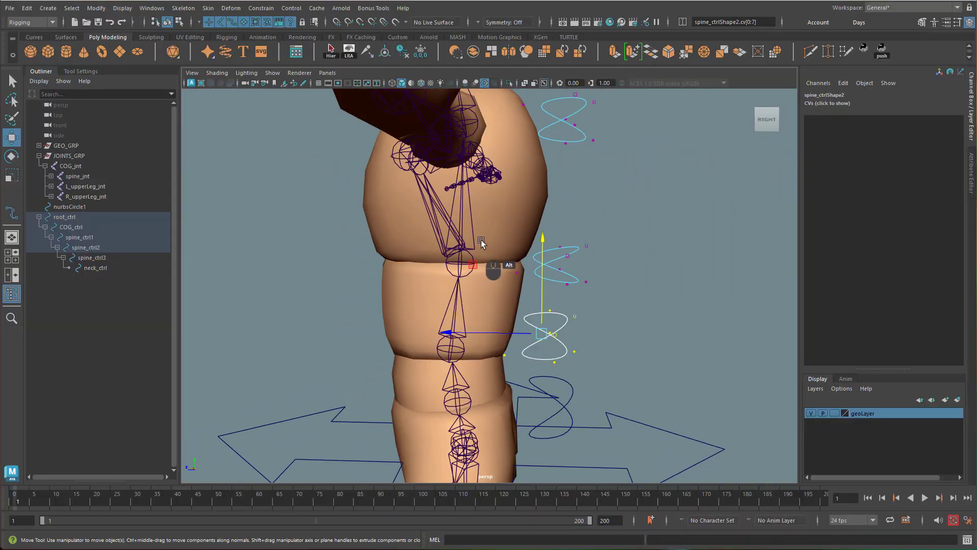
Step: Raise all of spine_ctrl3's control vertices to mid-chest height and widen the curve sideways around the torso
left_click_drag(563, 220, 563, 294, "alt")
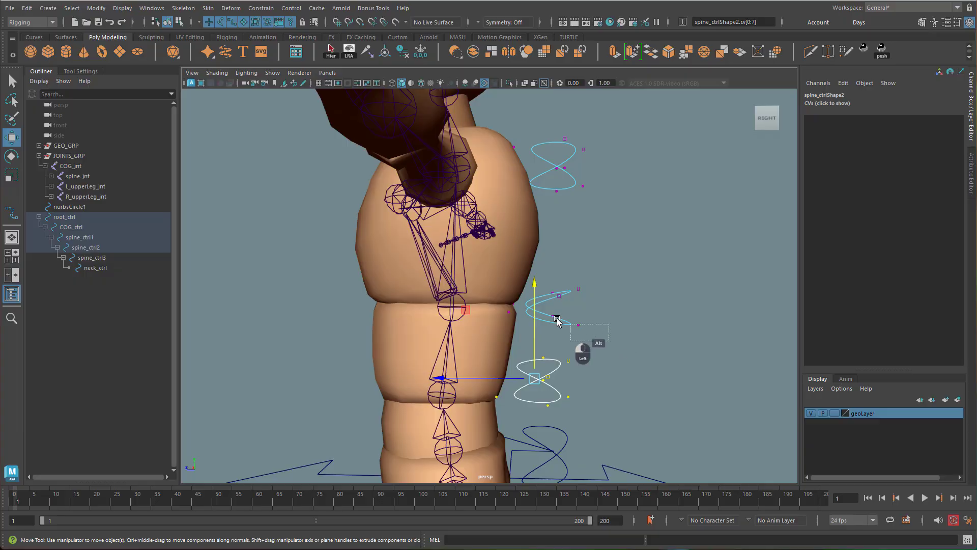
left_click(566, 318)
left_click_drag(545, 283, 562, 237)
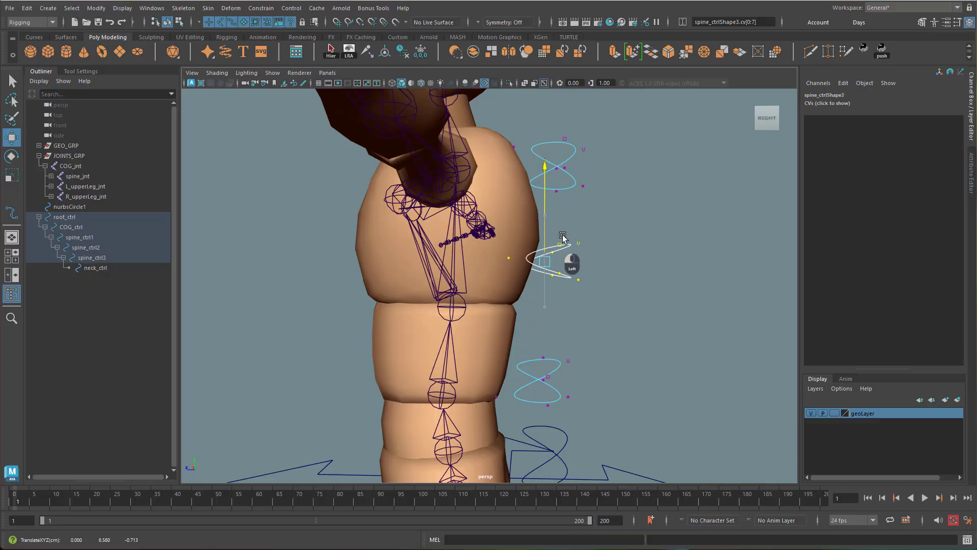
left_click_drag(588, 312, 470, 299, "alt")
key("r")
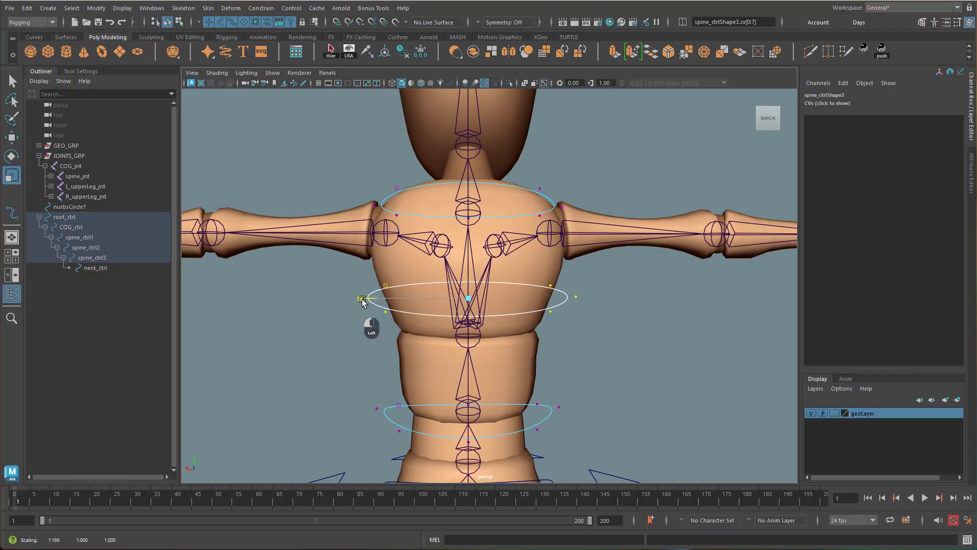
left_click_drag(431, 324, 558, 280, "alt")
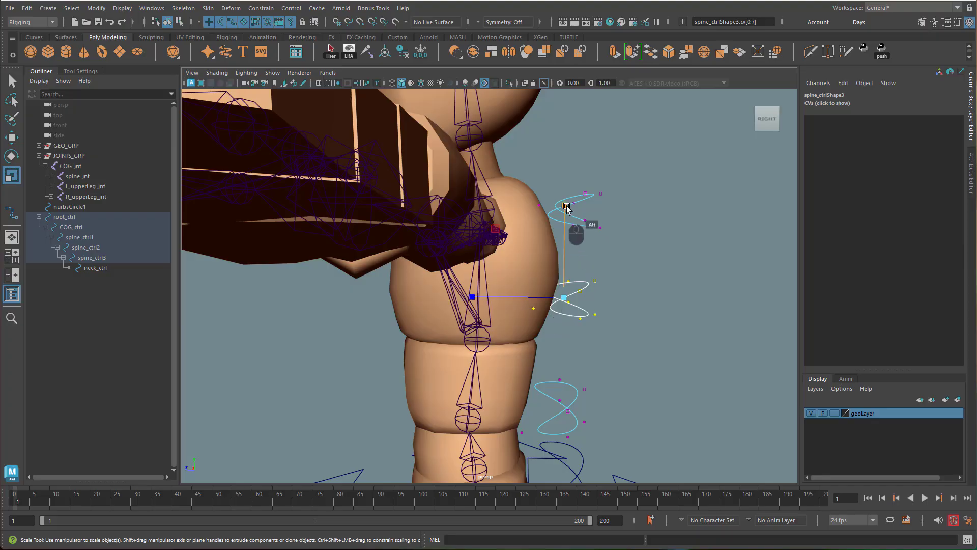
Step: Move all of neck_ctrl's control vertices up and forward so the curve sits close behind the neck
left_click_drag(570, 170, 606, 308, "alt")
left_click_drag(588, 428, 491, 346, "alt")
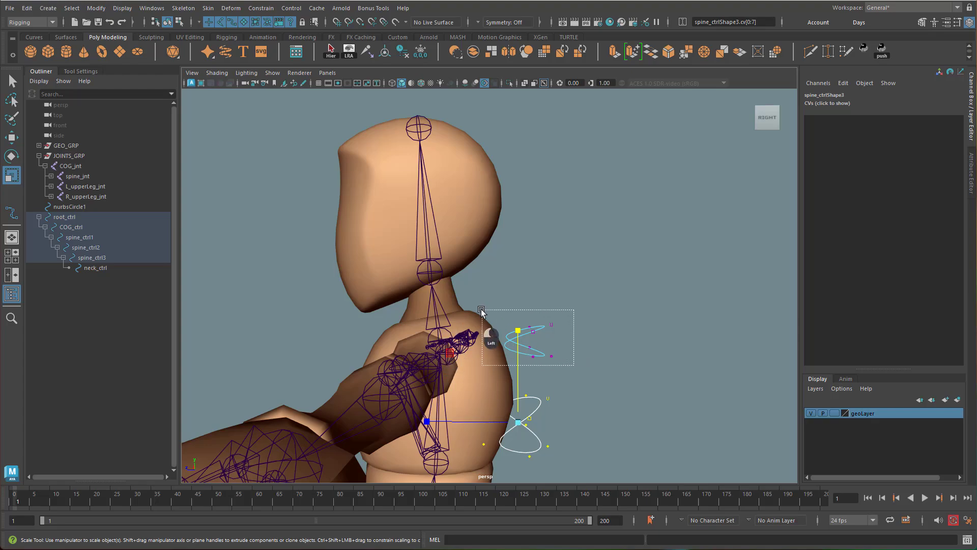
left_click_drag(481, 311, 480, 310)
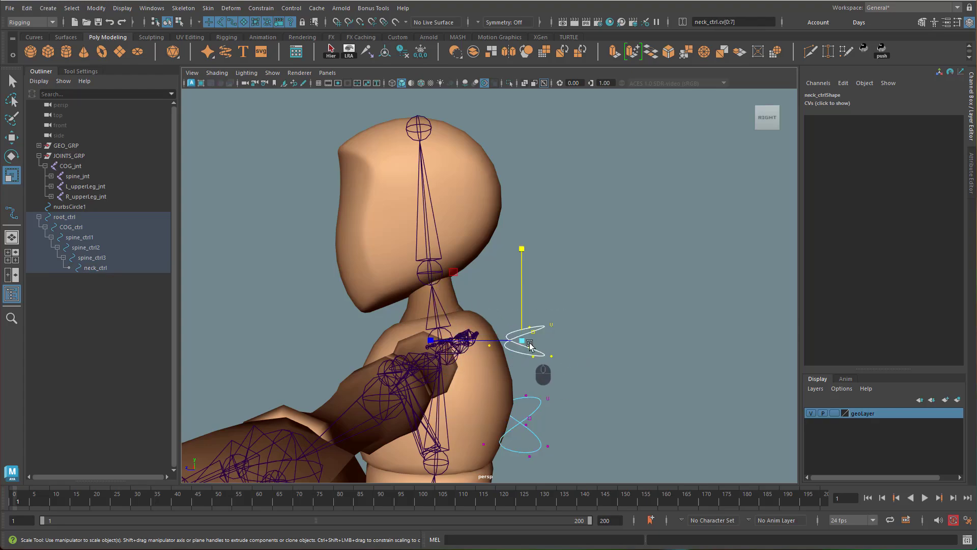
key("w")
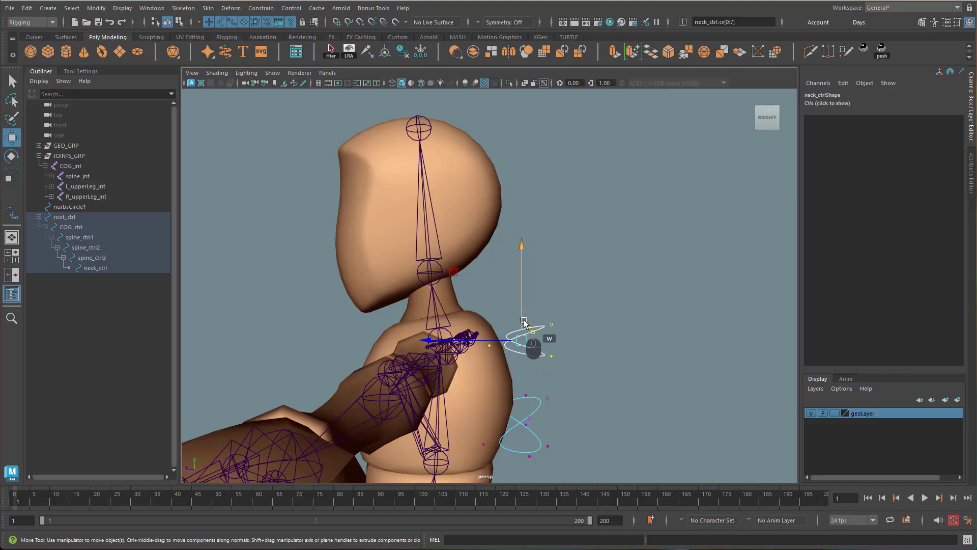
left_click_drag(524, 321, 442, 330)
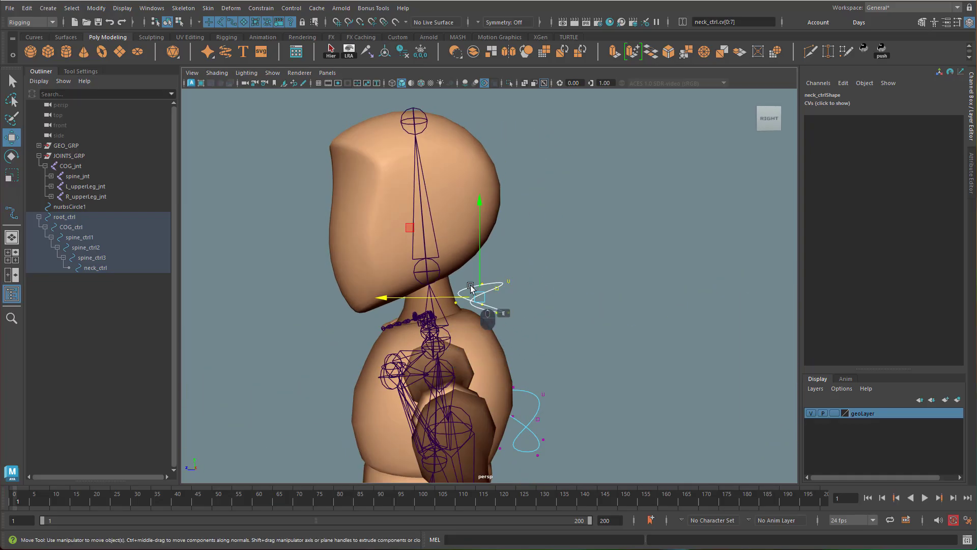
Step: Tilt neck_ctrl's control vertices to follow the neck's slant and raise them slightly toward the base of the head
key("e")
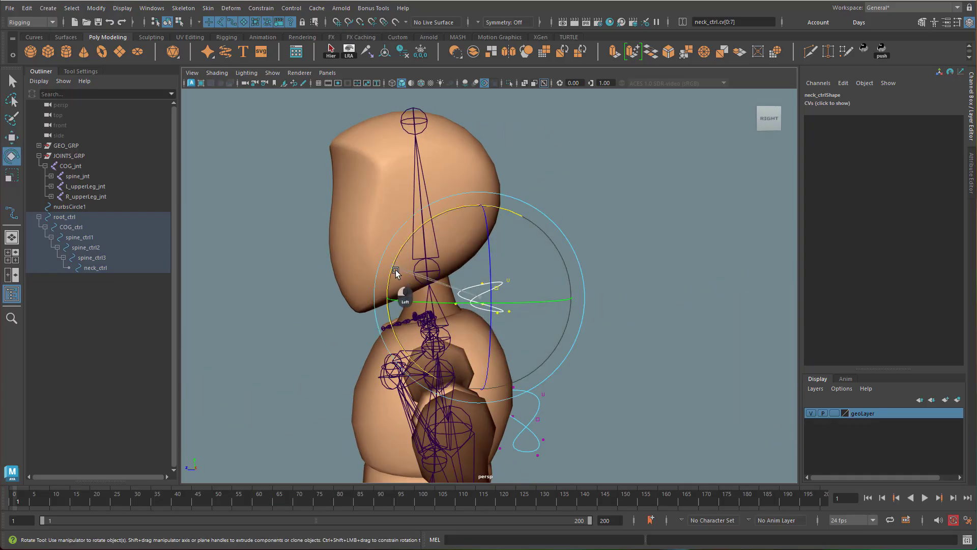
left_click_drag(395, 272, 392, 287)
key("w")
left_click_drag(584, 344, 587, 343, "alt")
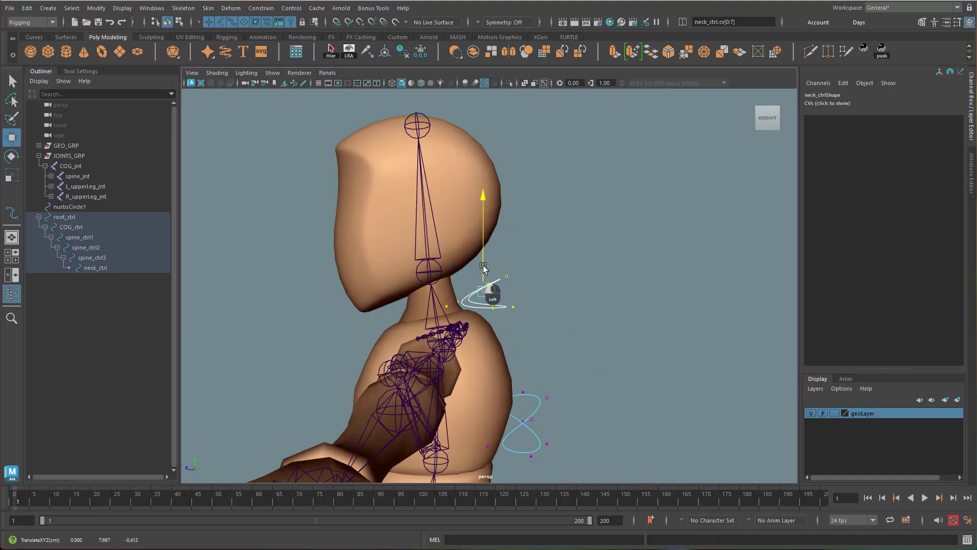
Step: Scale neck_ctrl's control vertices along their width and depth to fit the neck, and return to object mode
left_click_drag(516, 295, 401, 311, "alt")
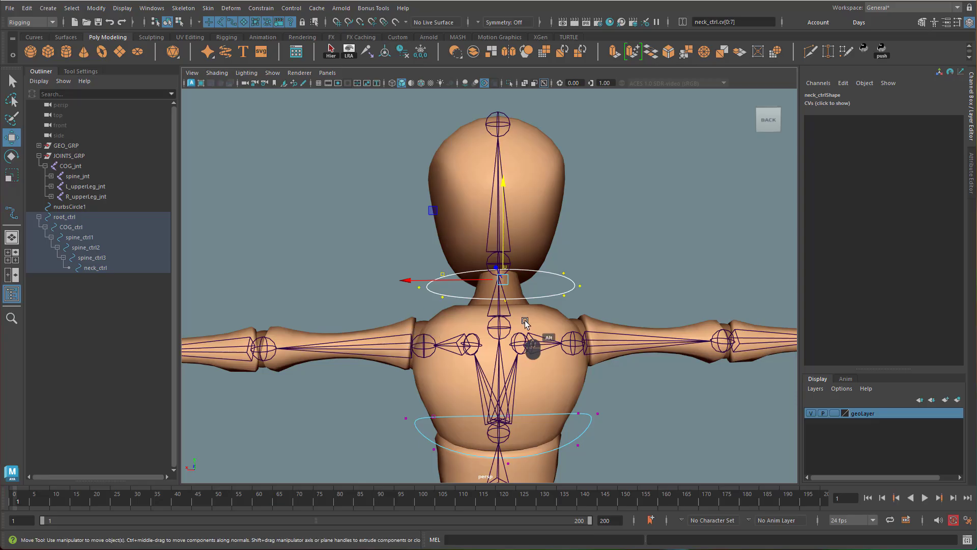
key("r")
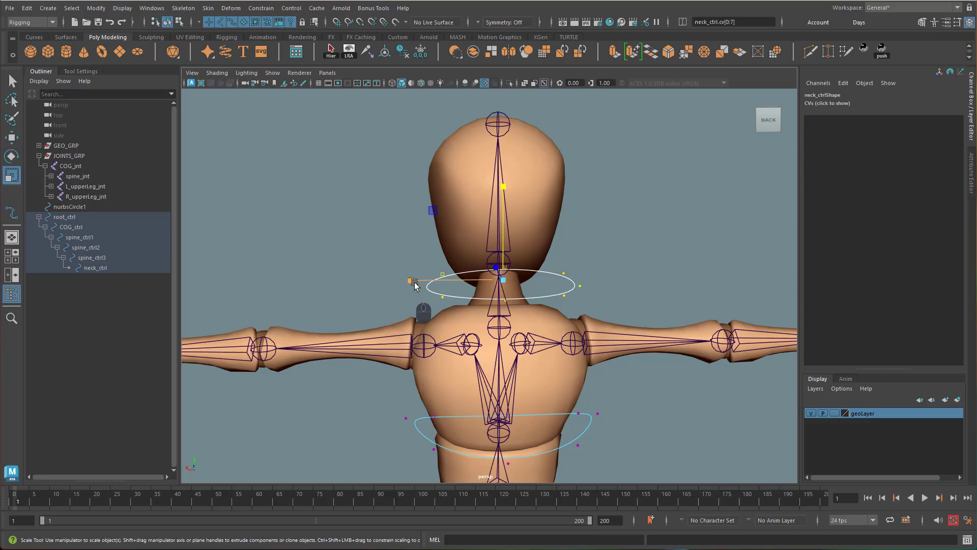
left_click_drag(414, 283, 523, 313)
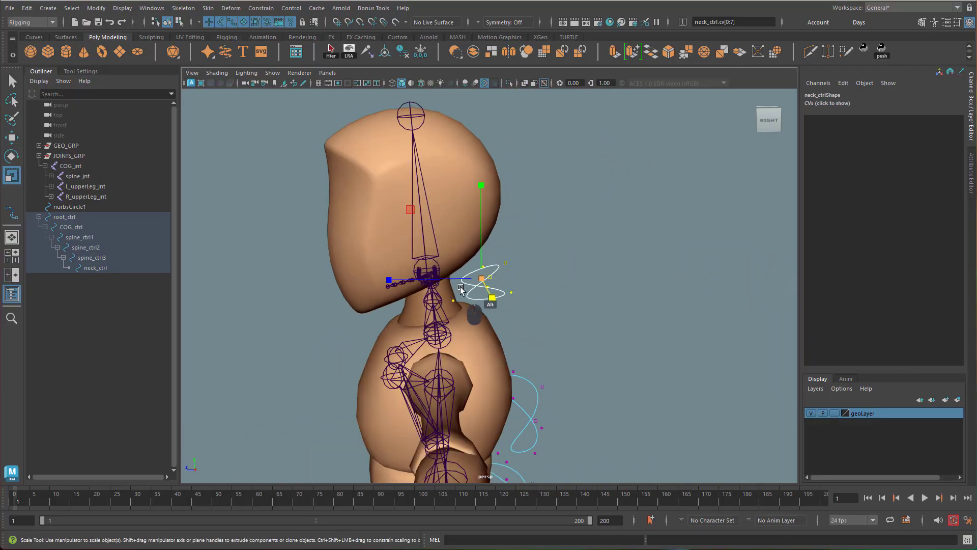
left_click_drag(399, 284, 508, 307)
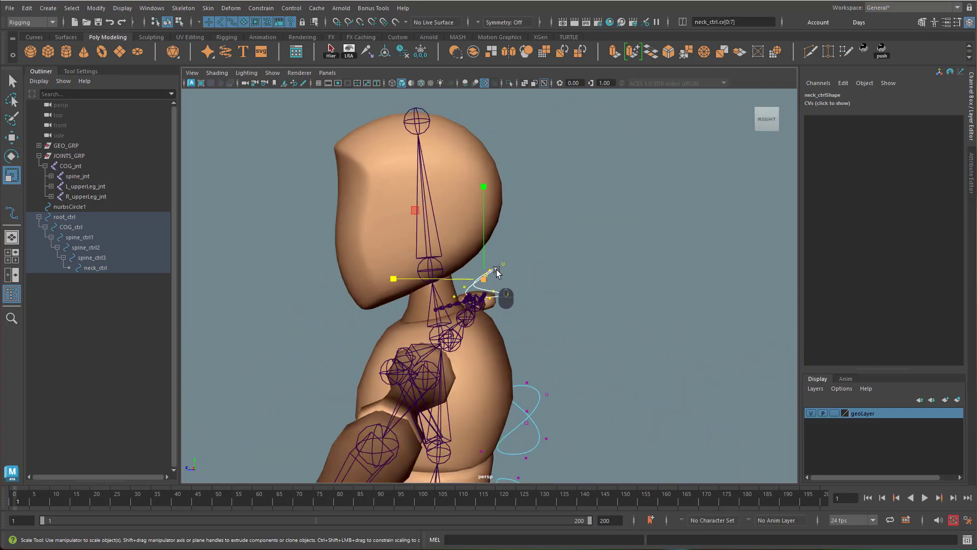
right_click_drag(496, 273, 555, 256)
left_click(679, 295)
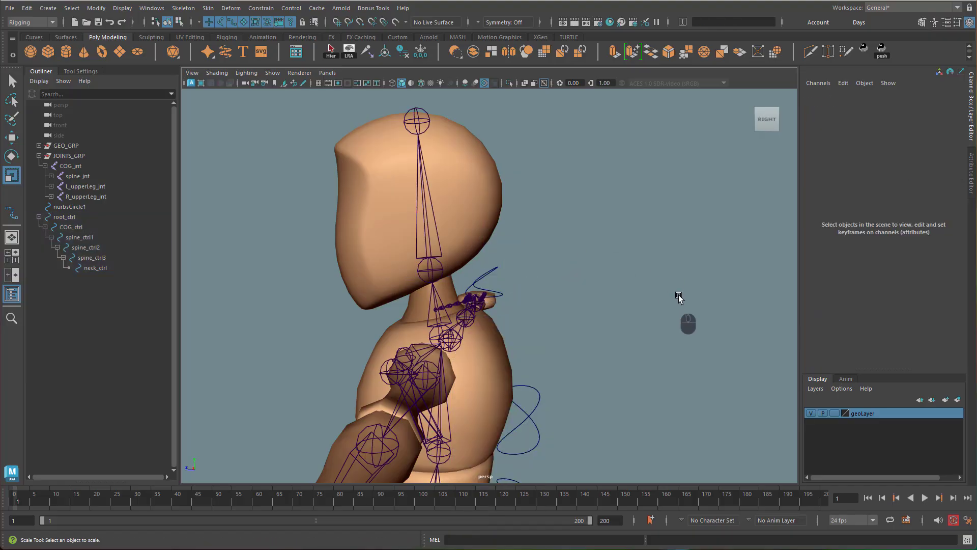
Step: Select neck_ctrl, spine_ctrl3, spine_ctrl2 and spine_ctrl1 in turn and examine each curve's placement around the body from several angles
left_click_drag(670, 336, 591, 323, "alt")
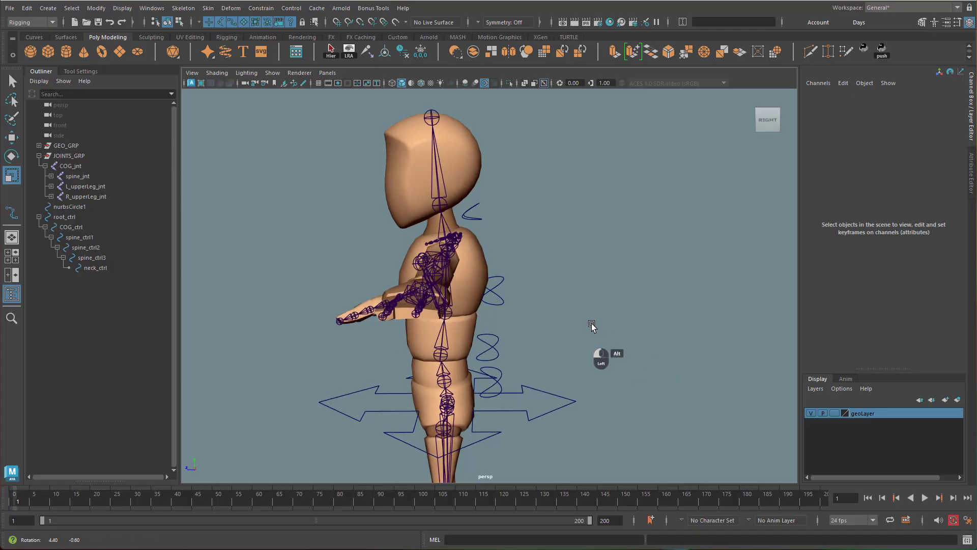
left_click(471, 212)
left_click_drag(491, 214, 548, 227, "alt")
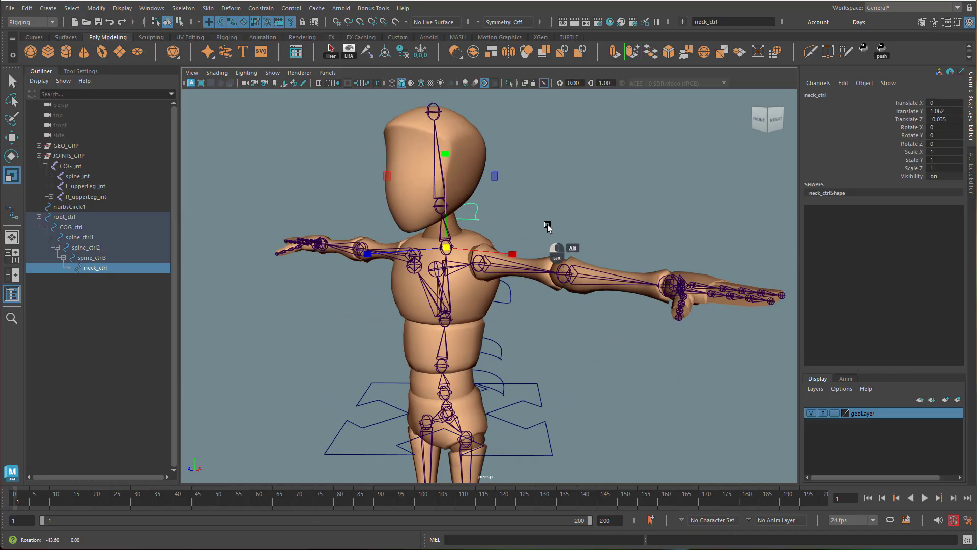
left_click(497, 305)
left_click_drag(504, 318, 520, 336, "alt")
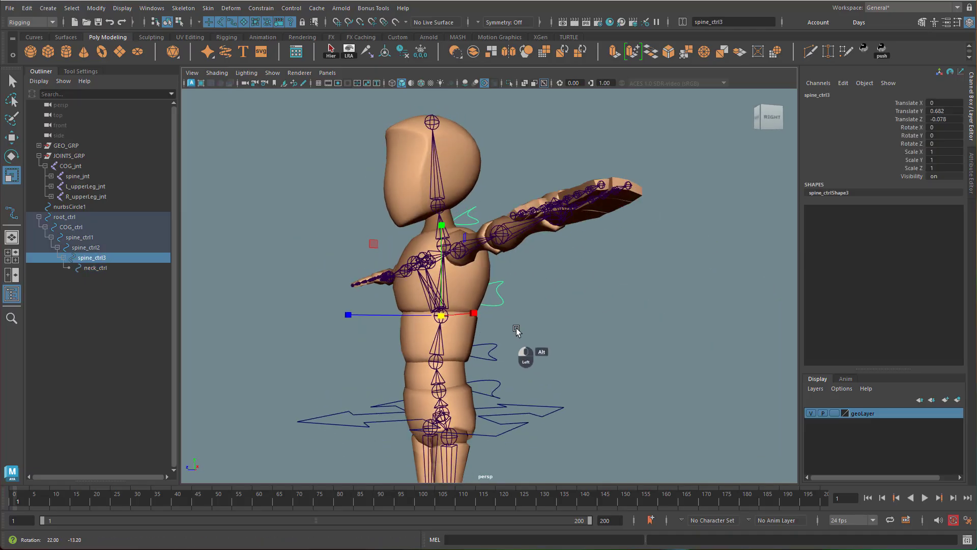
left_click(492, 360)
left_click_drag(526, 386, 499, 386, "alt")
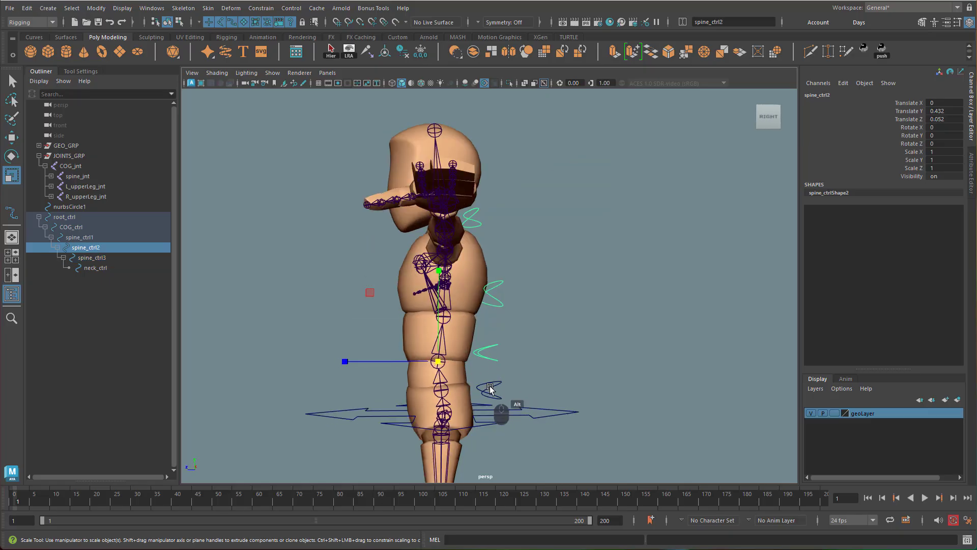
left_click(491, 389)
left_click_drag(559, 387, 541, 328, "alt")
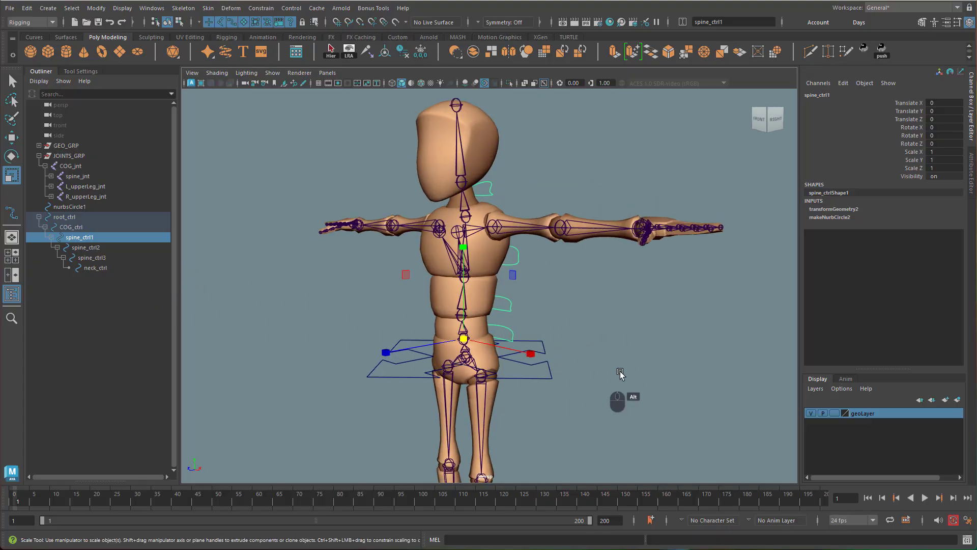
Step: Create a NURBS circle for the head control and raise it to the upper head at Translate Y 8.852
left_click_drag(556, 397, 497, 274, "alt")
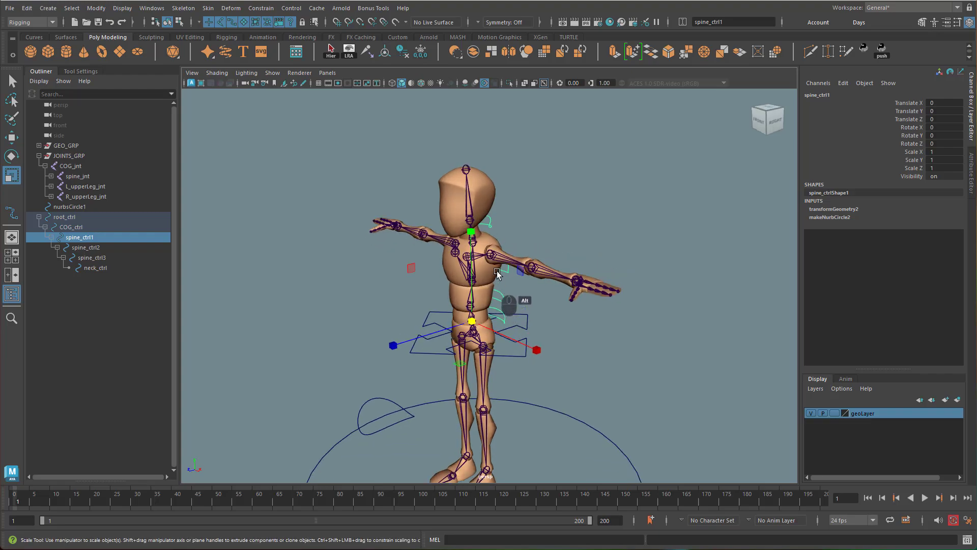
middle_click_drag(599, 413, 584, 292, "alt")
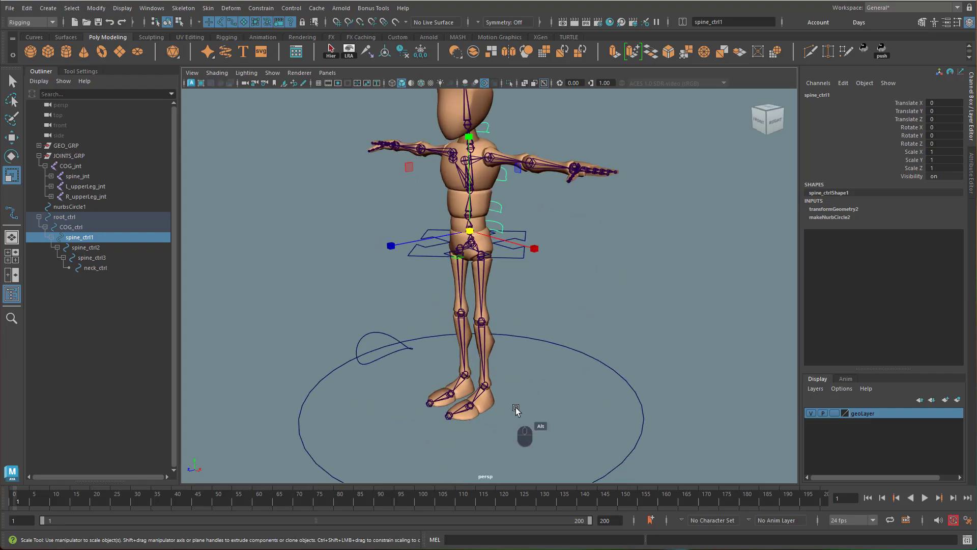
left_click(33, 37)
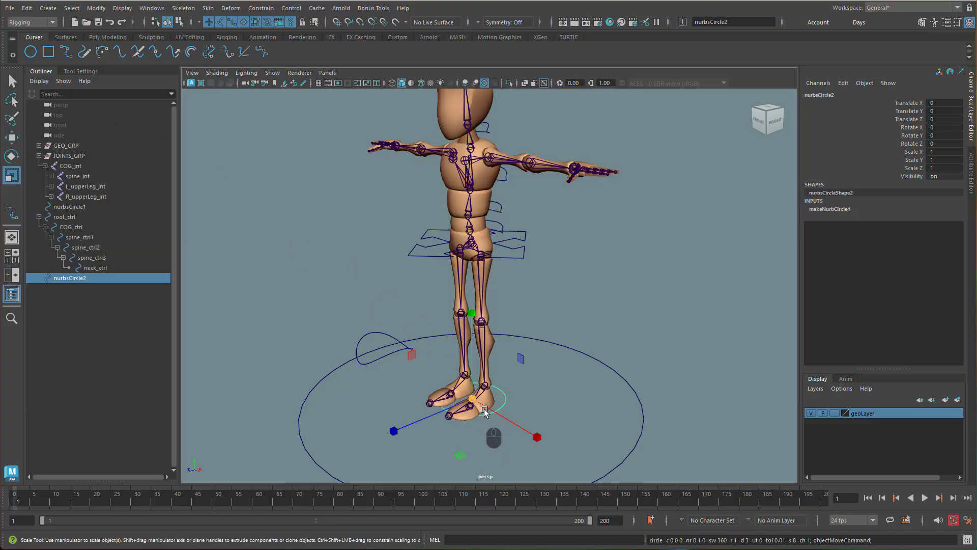
key("w")
left_click_drag(473, 377, 514, 174)
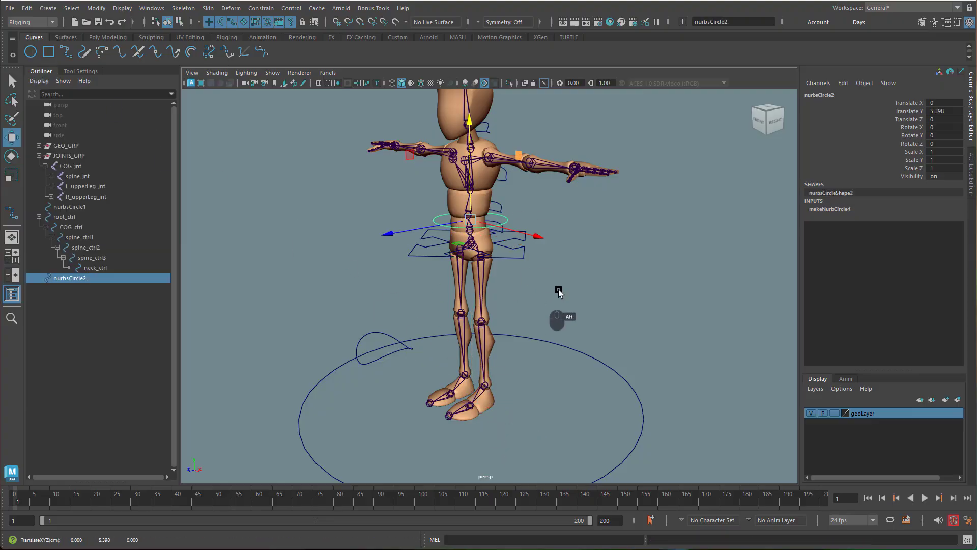
left_click_drag(559, 291, 459, 200, "alt")
right_click_drag(513, 200, 689, 206, "alt")
middle_click_drag(526, 179, 573, 287, "alt")
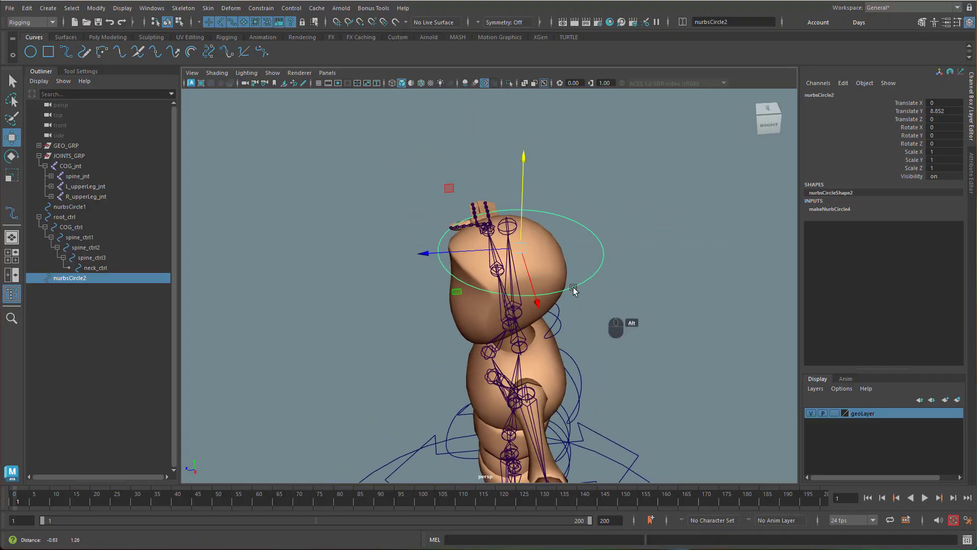
Step: Shift the head circle forward to Translate Z 0.188 so it surrounds the head more evenly
left_click_drag(455, 250, 663, 221)
right_click_drag(529, 224, 708, 242, "alt")
middle_click_drag(598, 244, 529, 287, "alt")
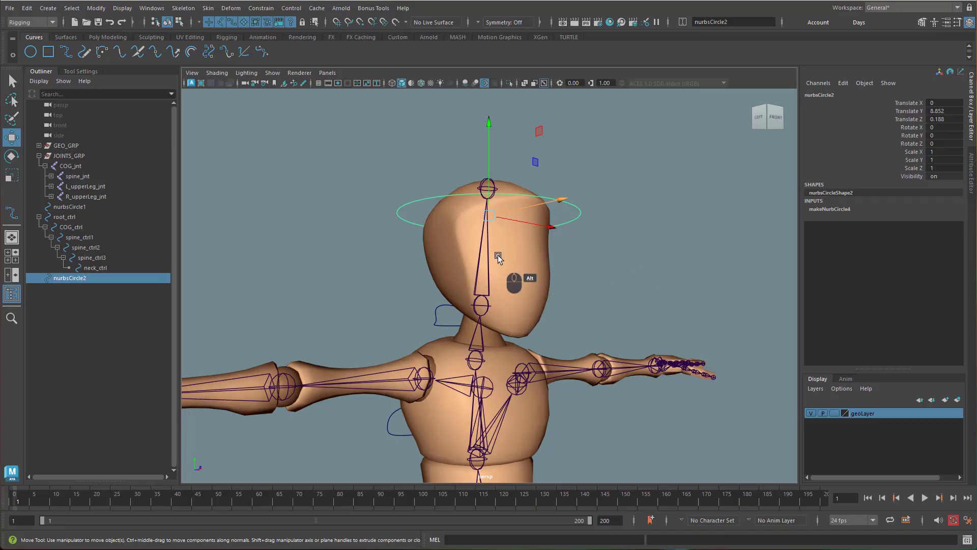
left_click_drag(498, 258, 585, 278, "alt")
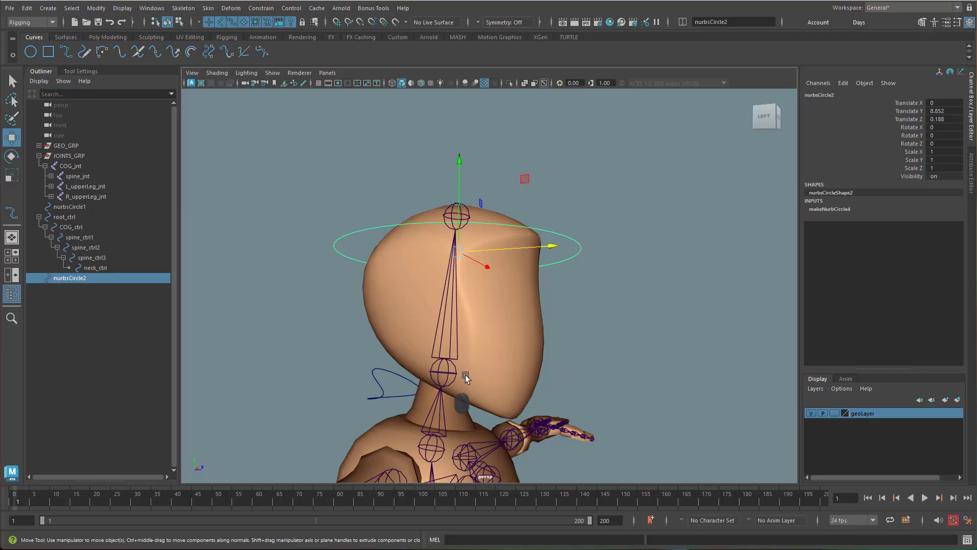
Step: Snap the head circle's pivot to the head joint at the base of the skull, hiding geoLayer while doing so
left_click(811, 413)
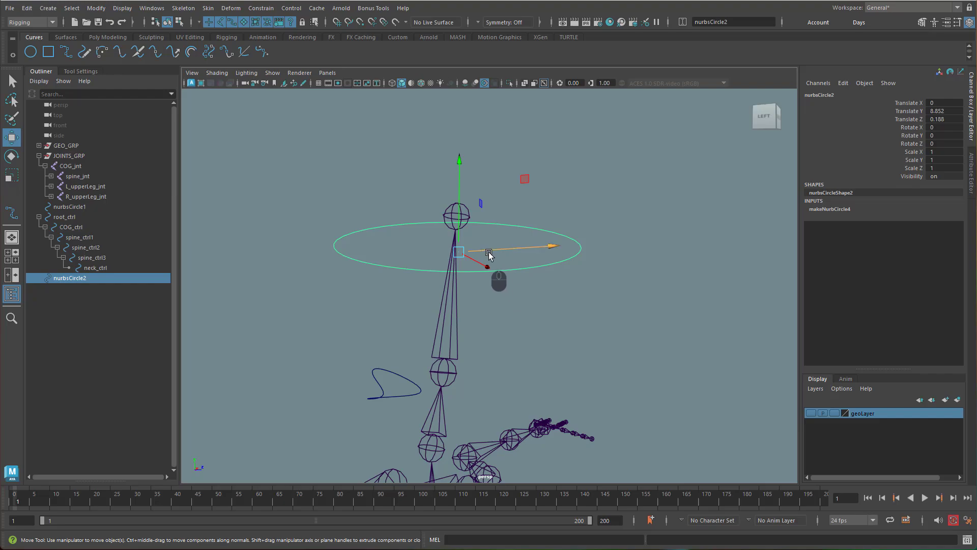
key("d")
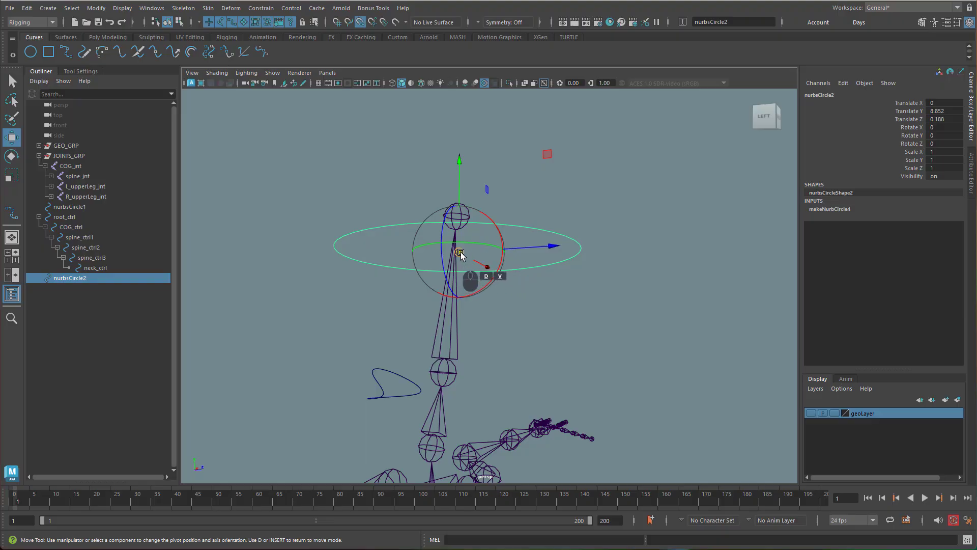
left_click_drag(458, 253, 446, 375)
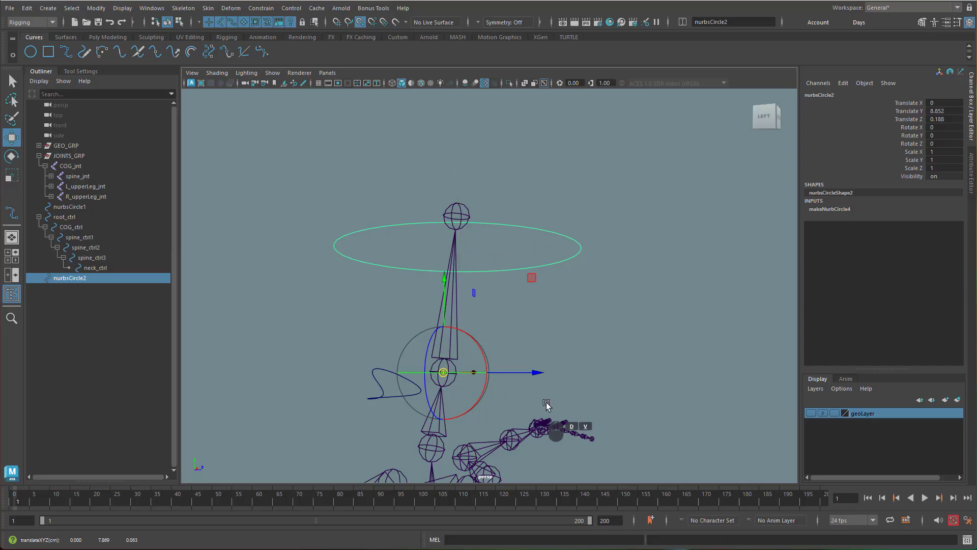
left_click_drag(554, 390, 576, 354, "alt")
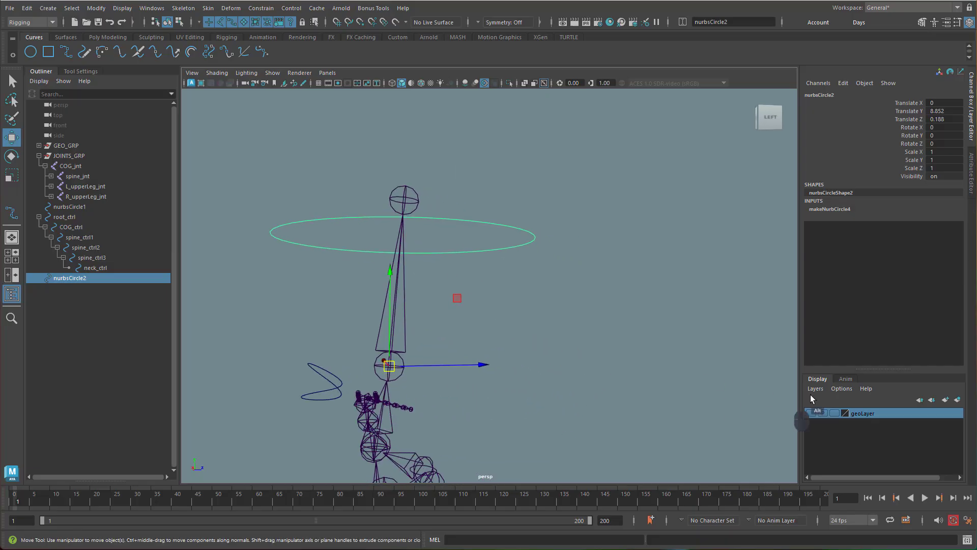
left_click(813, 412)
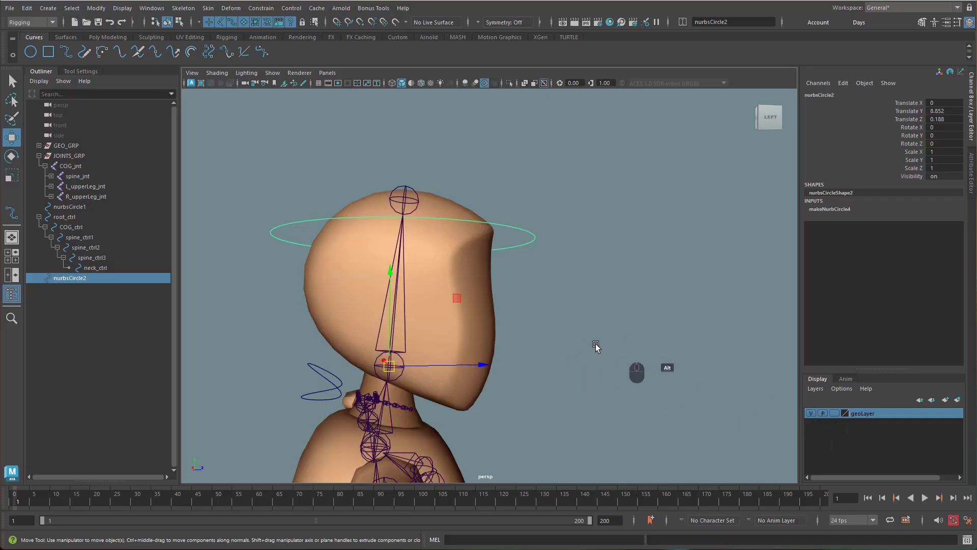
Step: Freeze the transformations of the head circle
left_click_drag(575, 350, 672, 299, "alt")
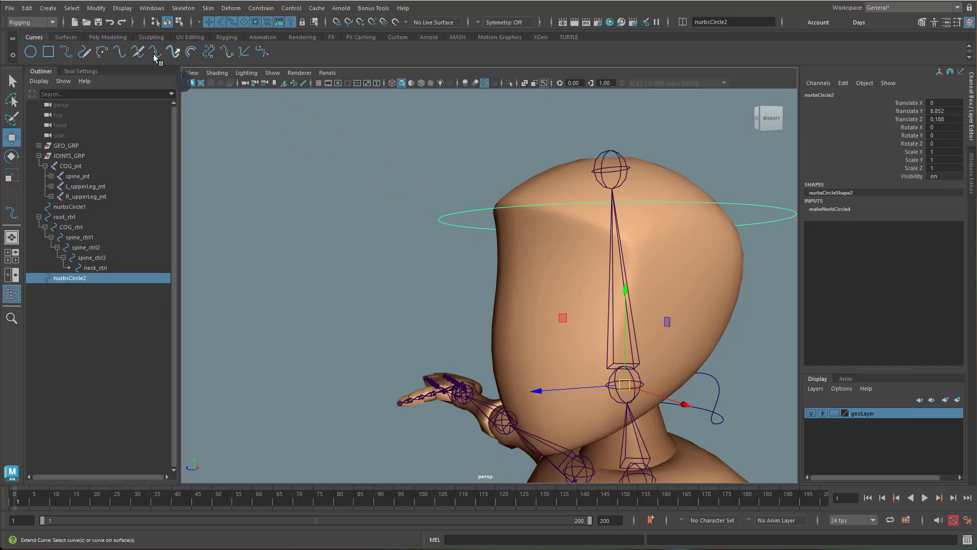
left_click(109, 38)
left_click(420, 51)
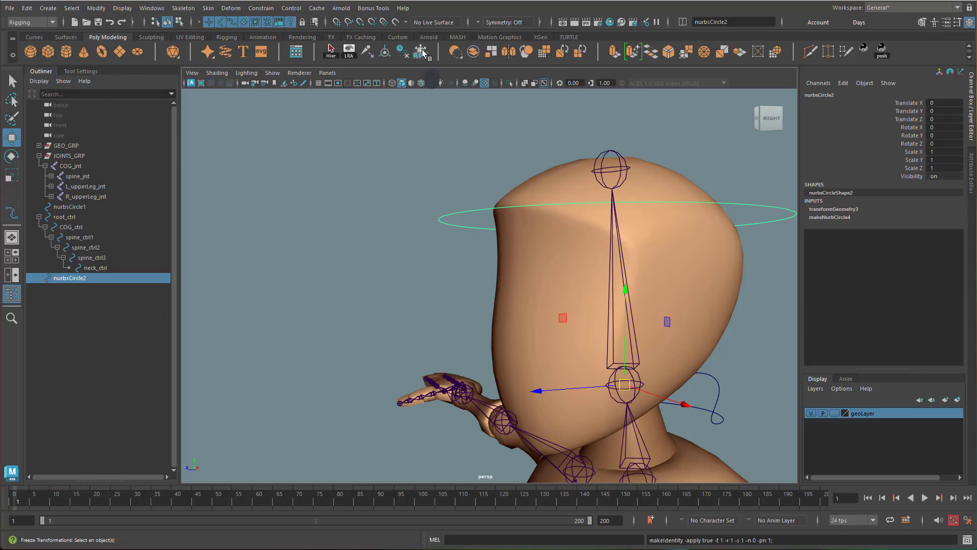
Step: Select neck_ctrl behind the neck and freeze its transformations
left_click_drag(732, 349, 575, 252, "alt")
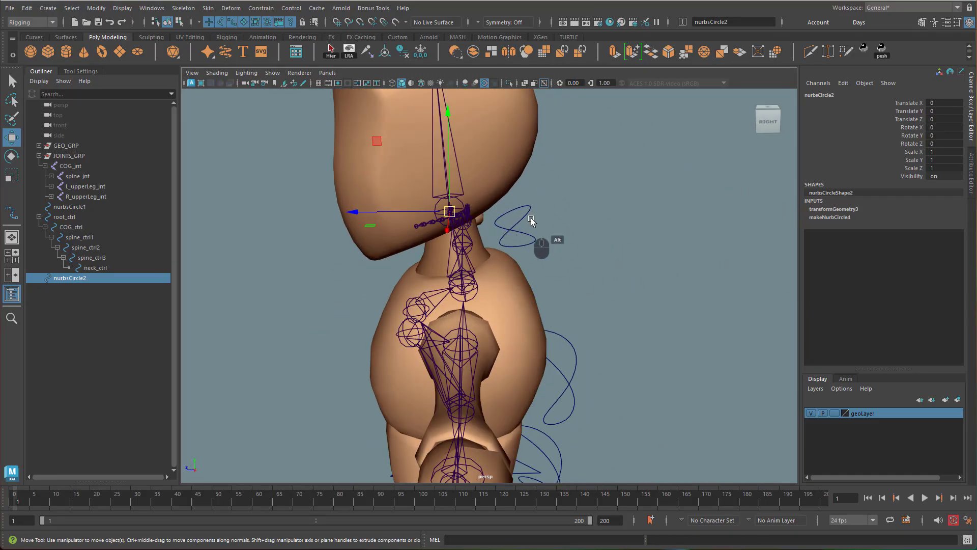
left_click_drag(535, 226, 544, 234)
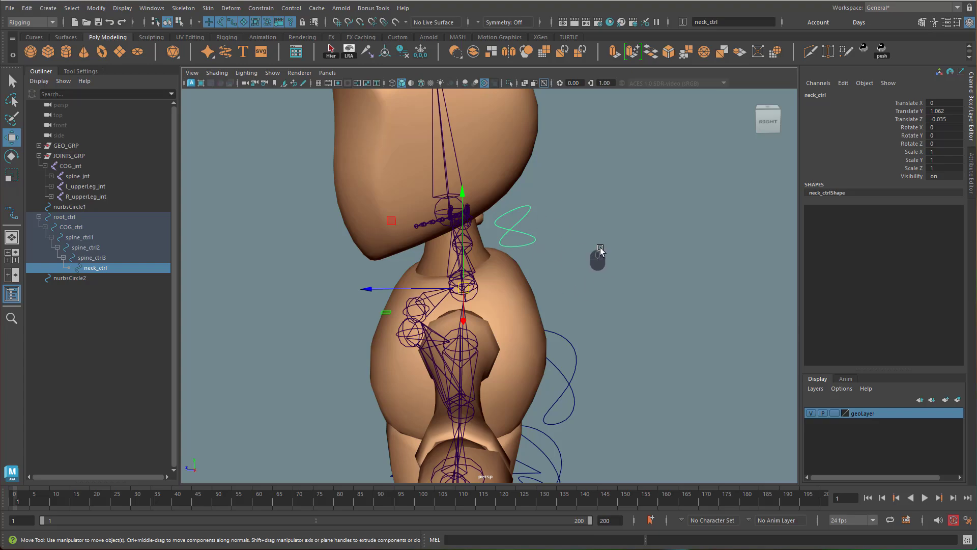
left_click_drag(601, 250, 692, 356, "alt")
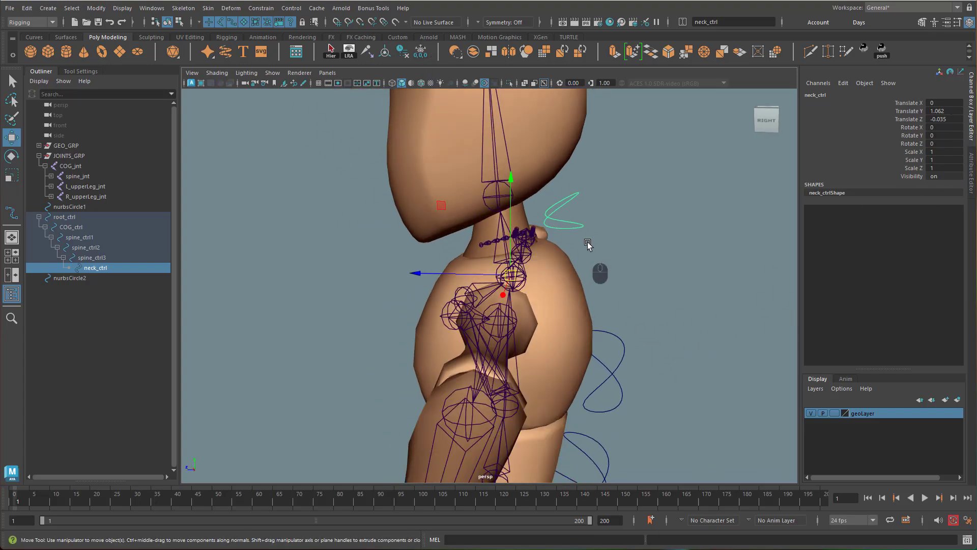
left_click_drag(649, 237, 582, 284, "alt")
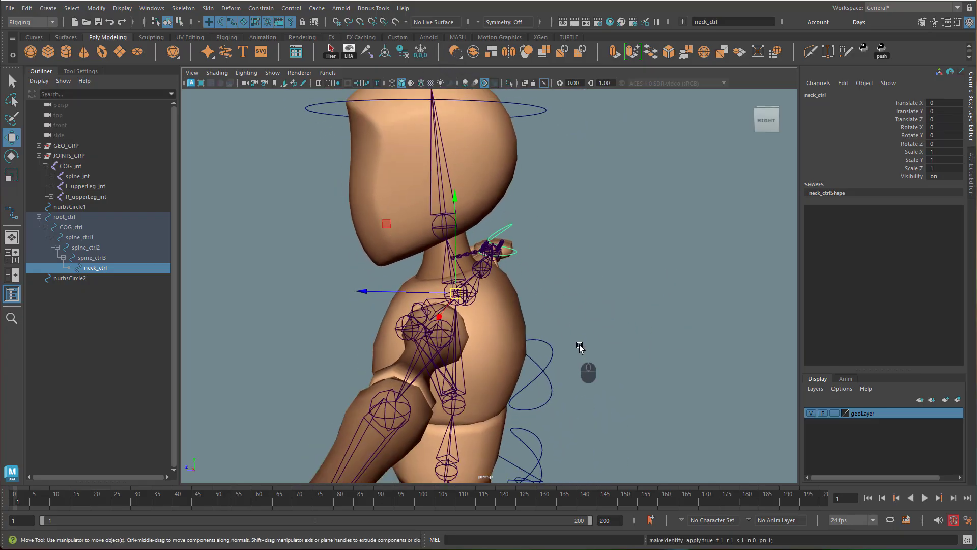
Step: Freeze the transformations of spine_ctrl3 and spine_ctrl2 in turn
left_click(584, 383)
middle_click_drag(653, 380, 694, 265, "alt")
left_click(420, 51)
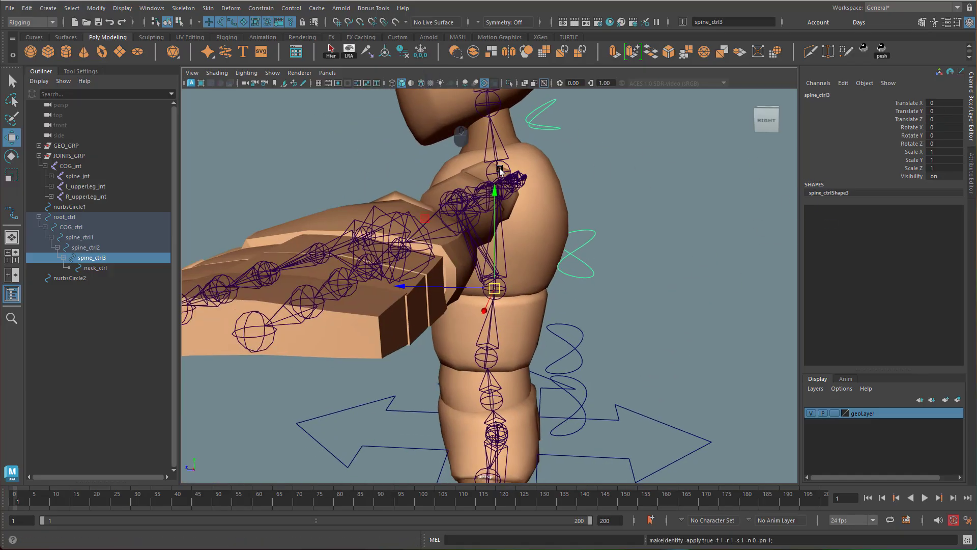
left_click(575, 349)
left_click_drag(650, 359, 650, 338, "alt")
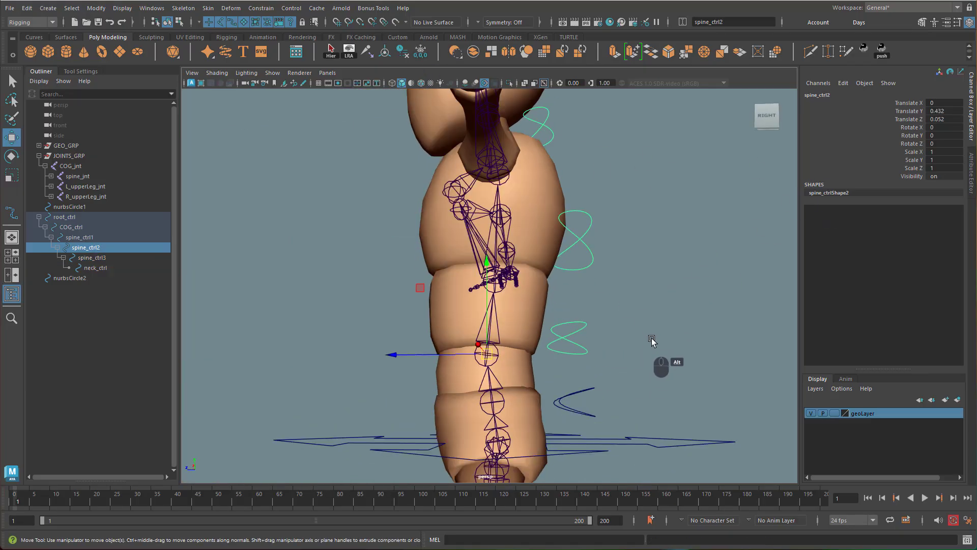
left_click(420, 52)
Step: Select each control from spine_ctrl1 up through the neck to the head circle and check its transform values
left_click(576, 407)
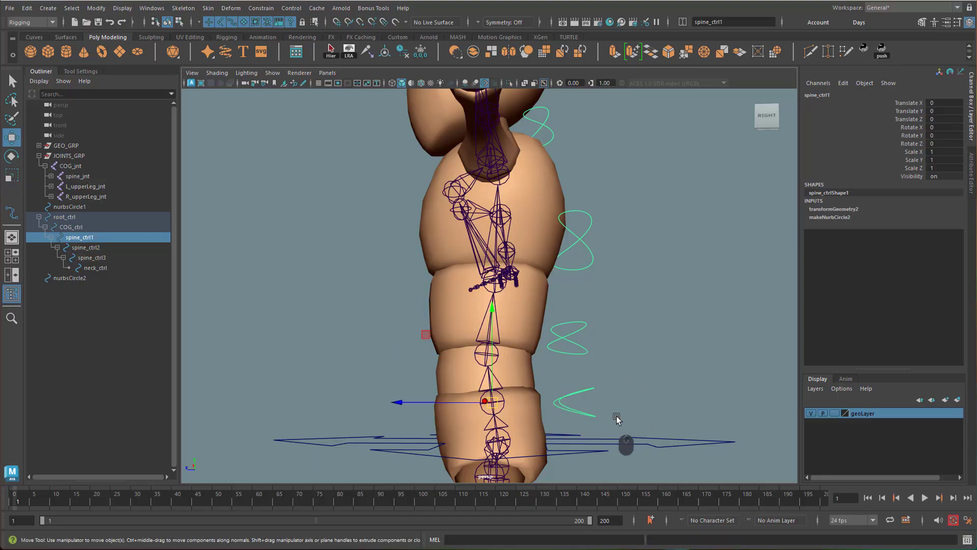
left_click_drag(654, 362, 639, 285, "alt")
left_click(656, 325)
left_click_drag(672, 353, 594, 366, "alt")
left_click(570, 392)
left_click(552, 318)
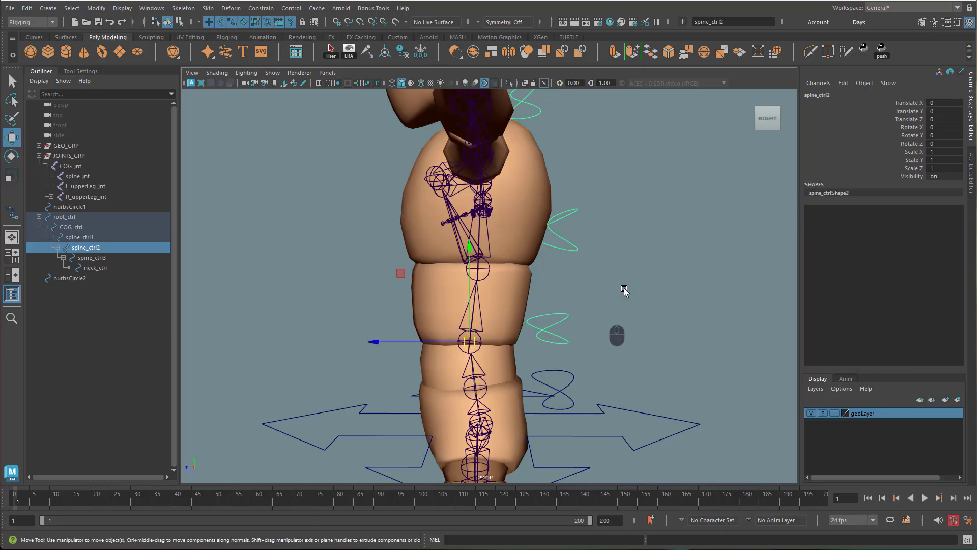
left_click_drag(572, 194, 610, 235)
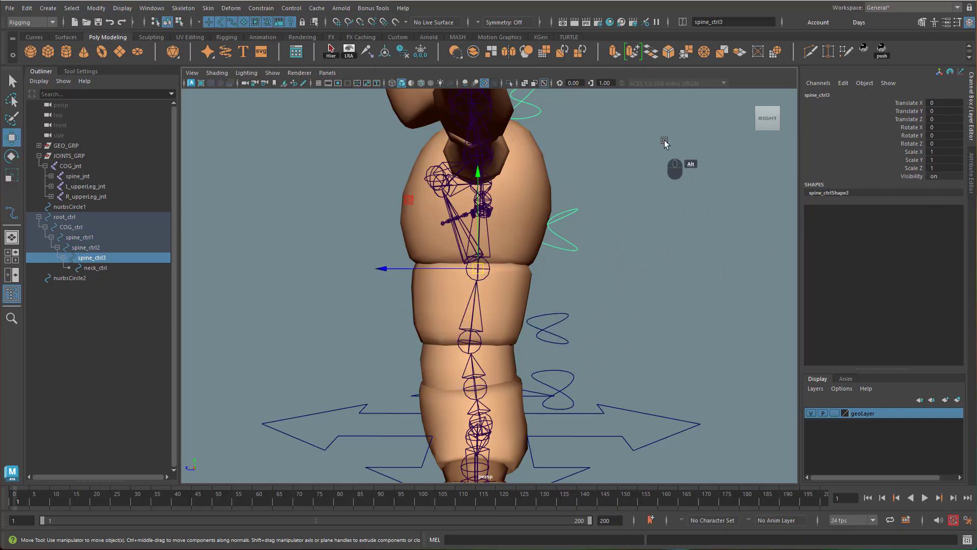
middle_click_drag(663, 142, 661, 269, "alt")
left_click_drag(508, 224, 738, 252)
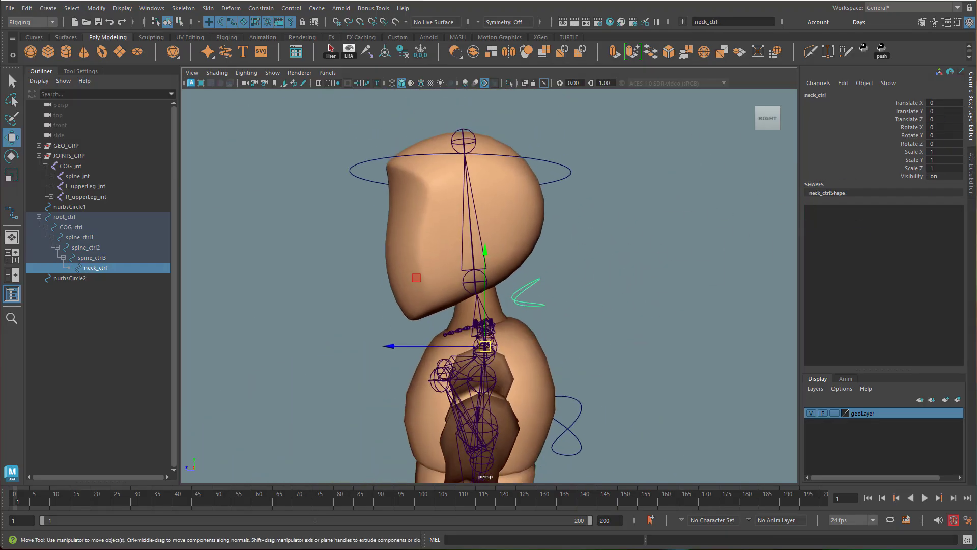
left_click(558, 161)
left_click_drag(609, 258, 596, 304, "alt")
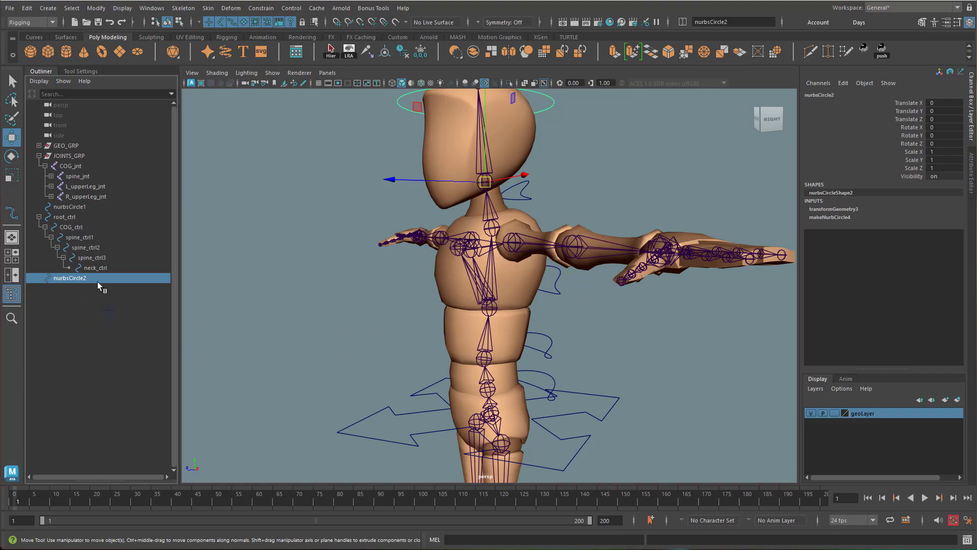
Step: Rename the head circle head_ctrl and parent it under neck_ctrl
double_click(81, 277)
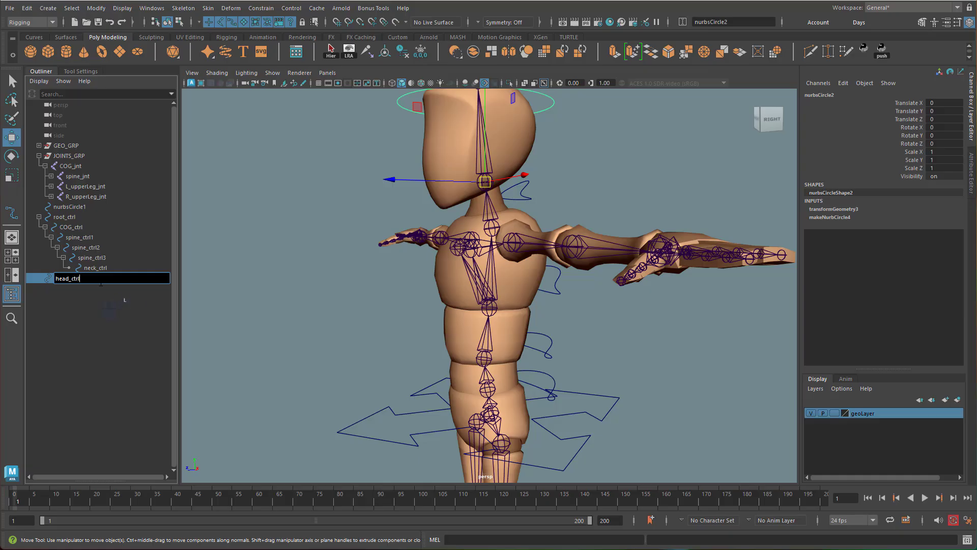
key("Return")
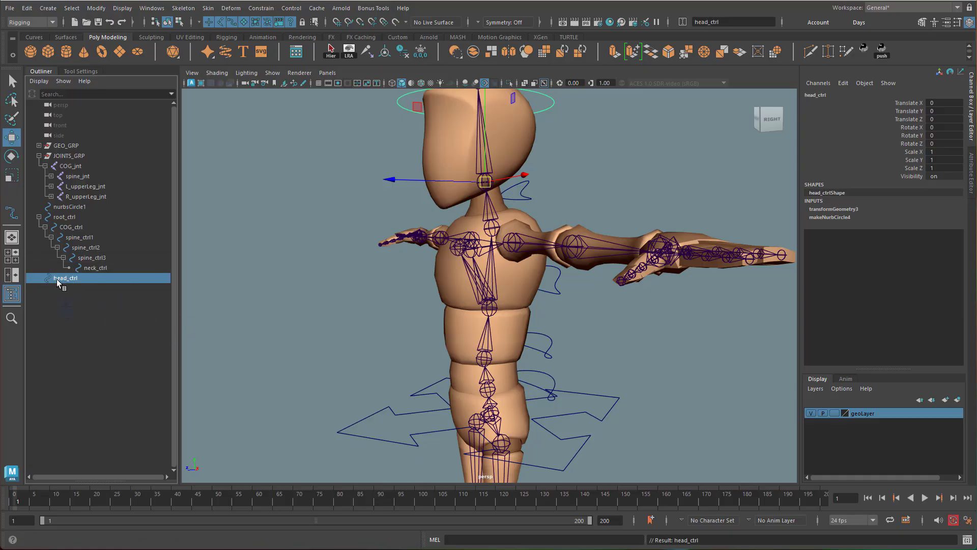
middle_click_drag(57, 279, 97, 267)
left_click(69, 267)
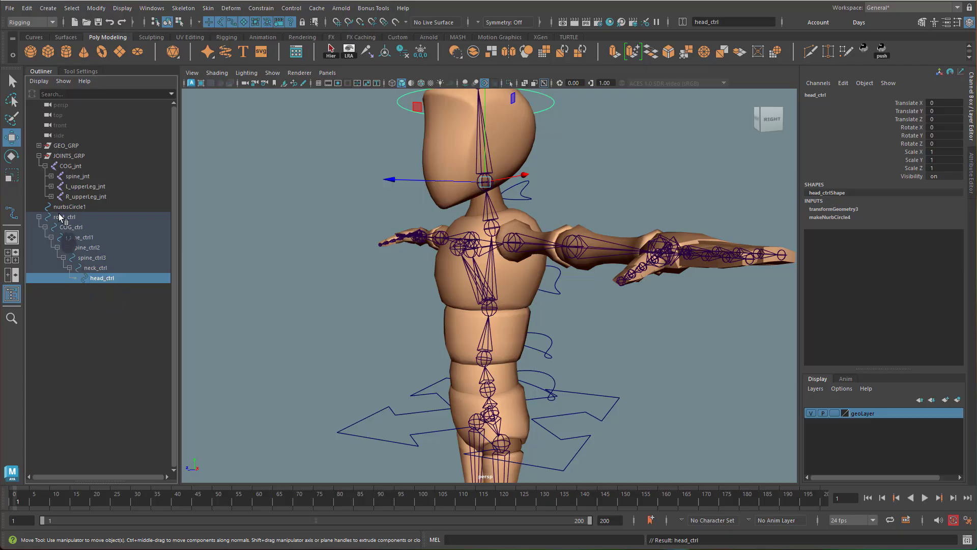
Step: Expand the joint hierarchy from spine_jnt through the neck to the head end joint to compare it with the control hierarchy
left_click(51, 176)
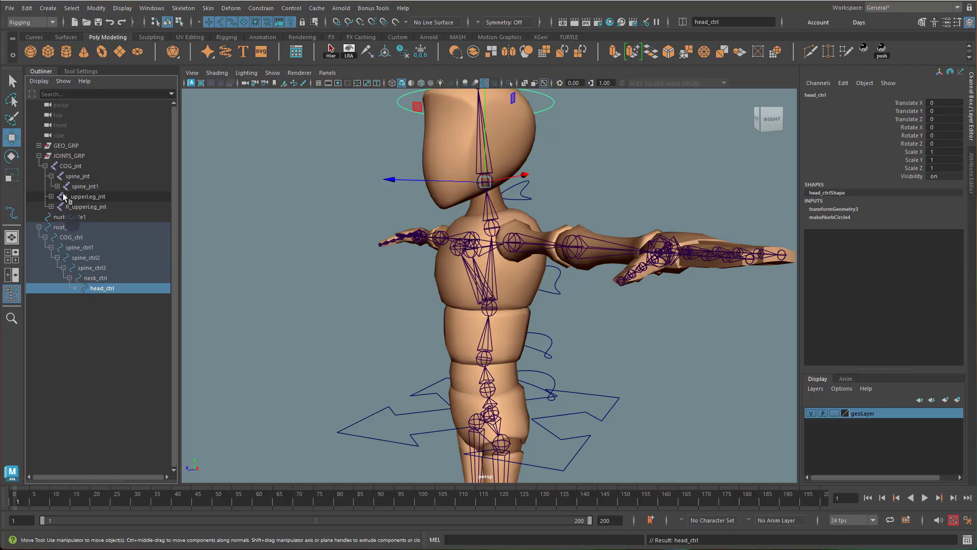
left_click(57, 186)
left_click(63, 196)
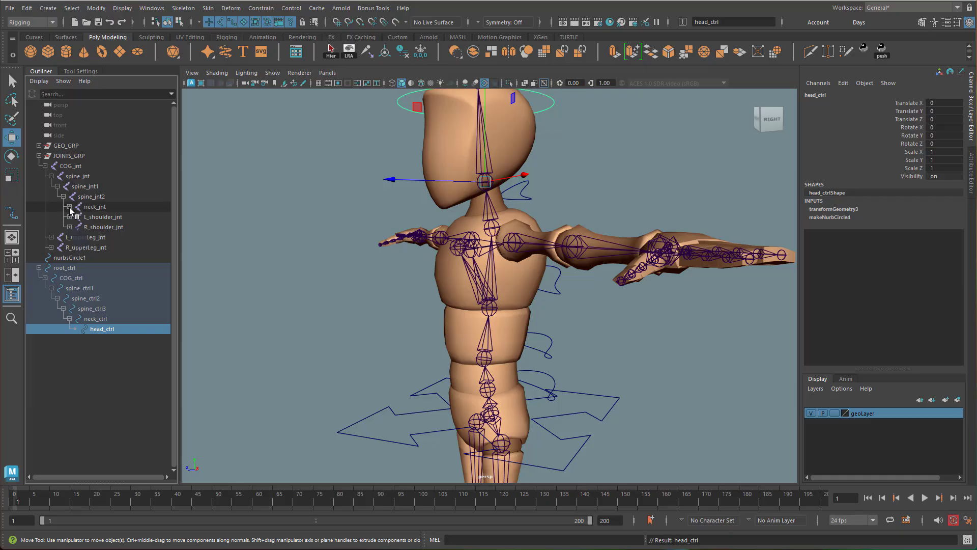
left_click(69, 206)
left_click(75, 217)
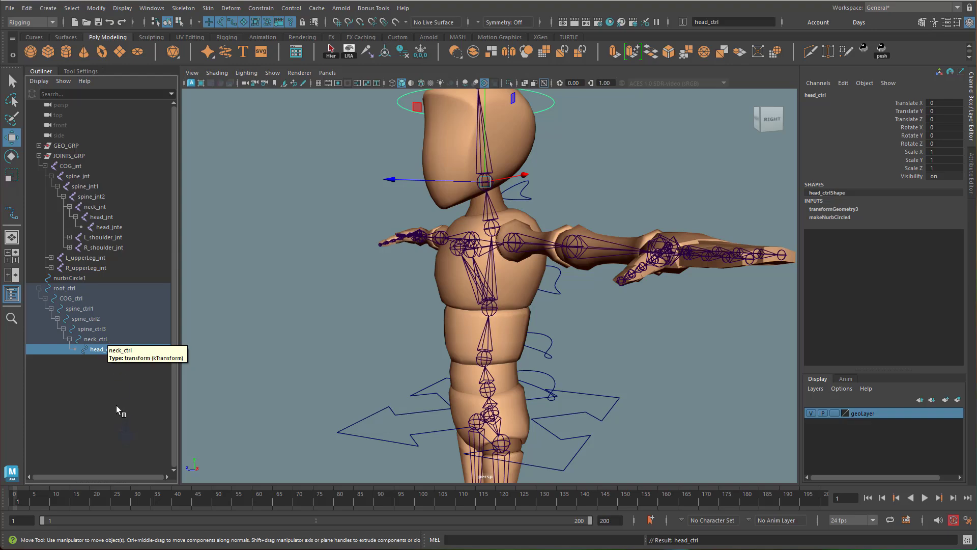
Step: Snap nurbsCircle1 onto the lowest spine joint at Translate X 0, Y 4.76, Z 0.028, hiding geoLayer during the move
left_click_drag(636, 410, 560, 382, "alt")
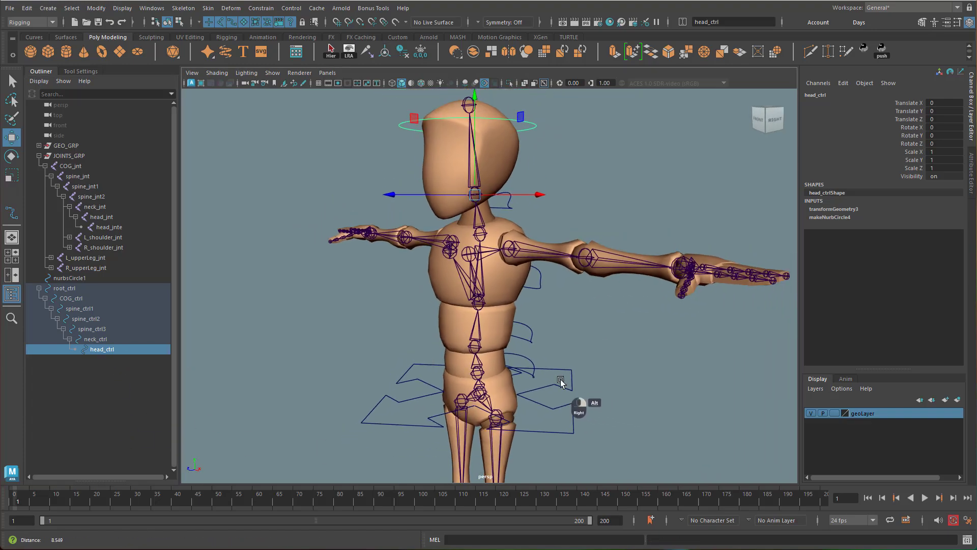
right_click_drag(561, 382, 611, 366, "alt")
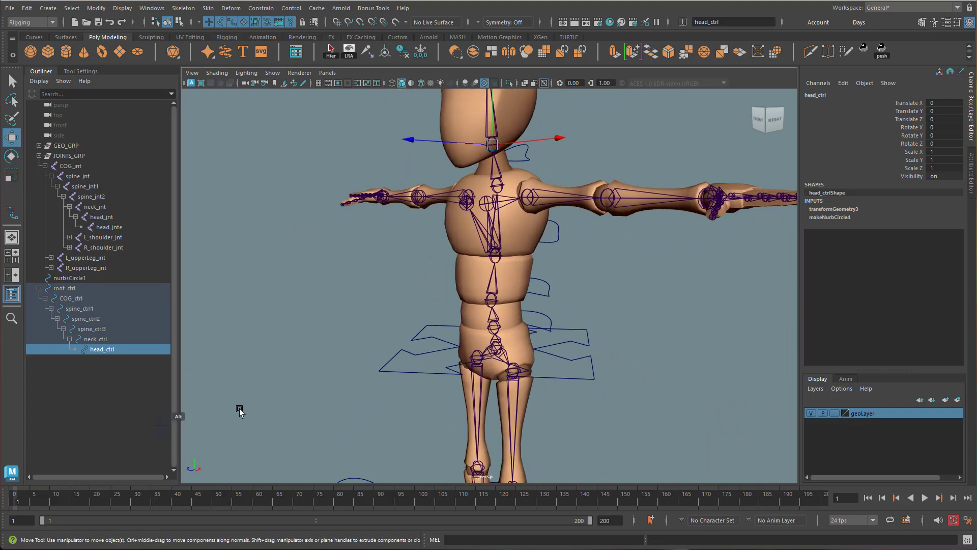
right_click_drag(598, 427, 504, 418, "alt")
middle_click_drag(545, 398, 540, 281, "alt")
left_click_drag(528, 288, 556, 296, "alt")
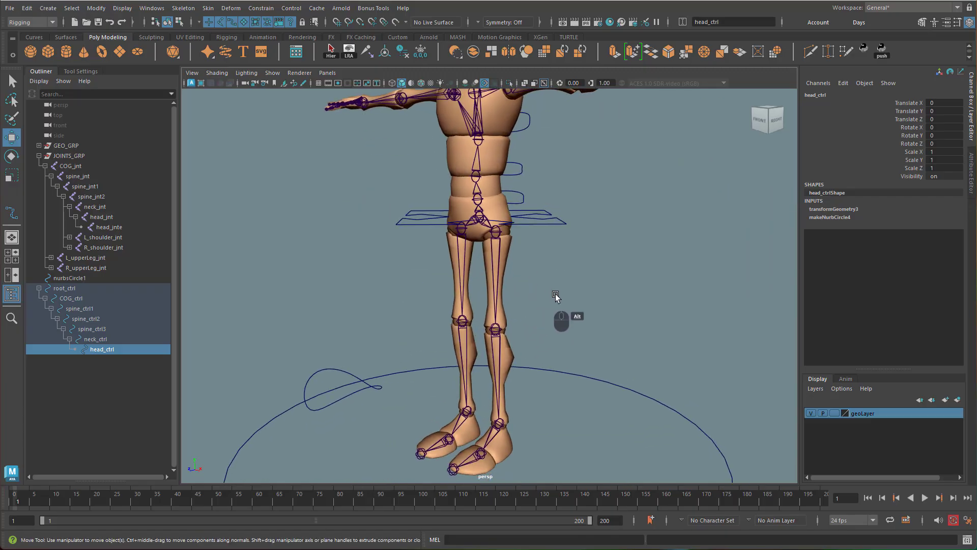
middle_click_drag(556, 297, 581, 334, "alt")
left_click(373, 423)
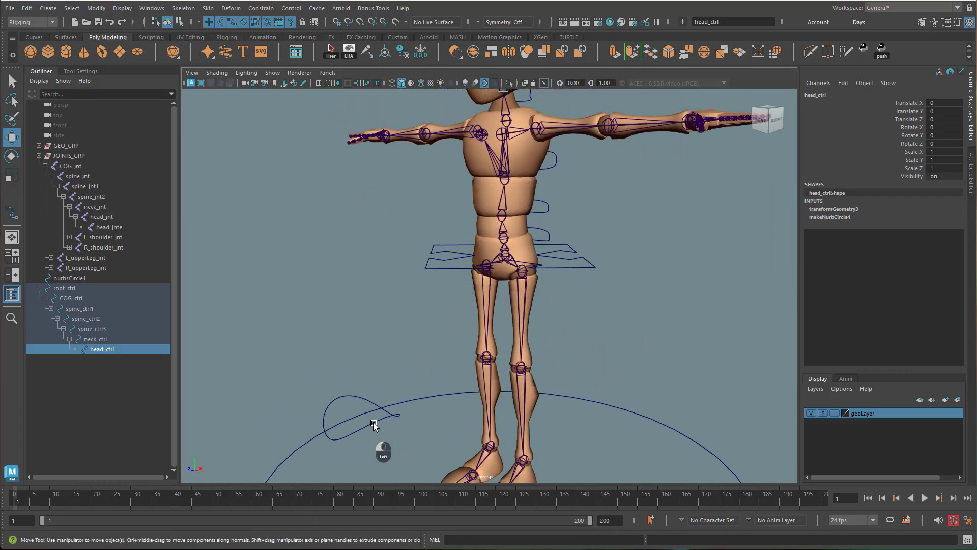
left_click_drag(477, 431, 510, 430, "alt")
middle_click_drag(478, 427, 496, 406, "alt")
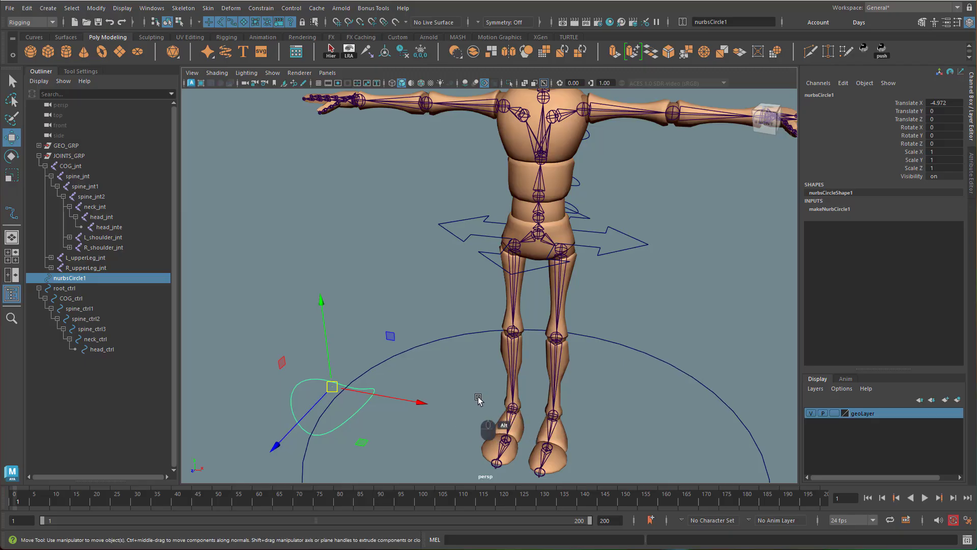
left_click(810, 413)
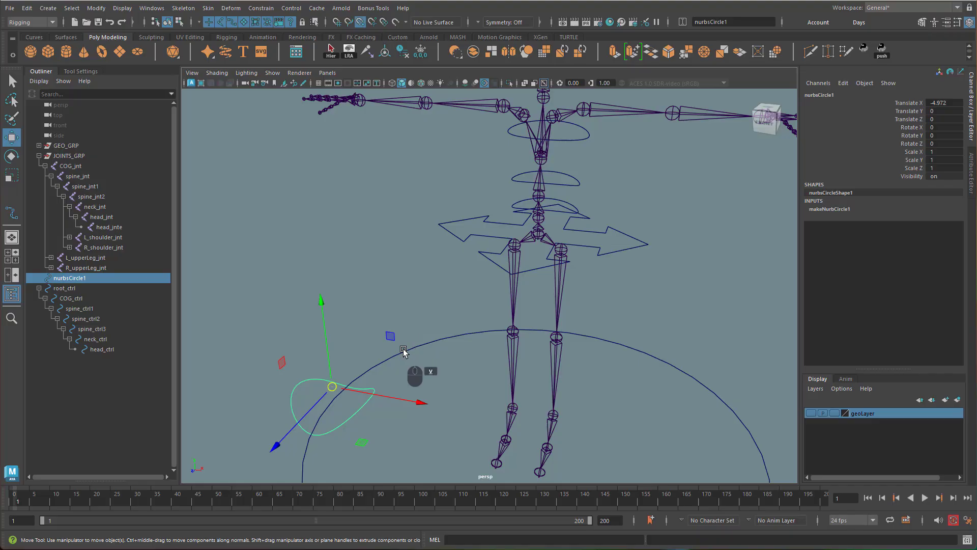
left_click_drag(343, 385, 615, 292)
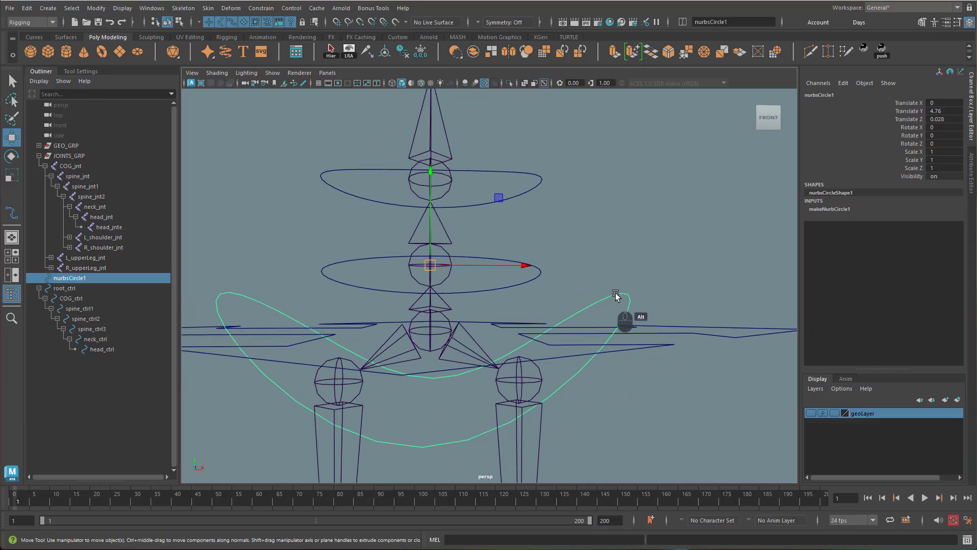
left_click(812, 414)
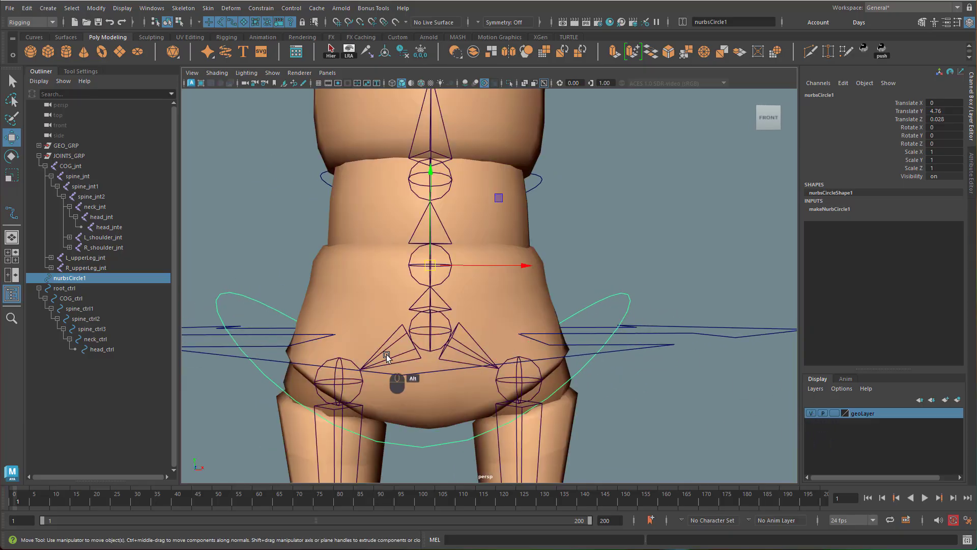
Step: Rename the curve around the hips hip_ctrl
left_click_drag(586, 351, 459, 274, "alt")
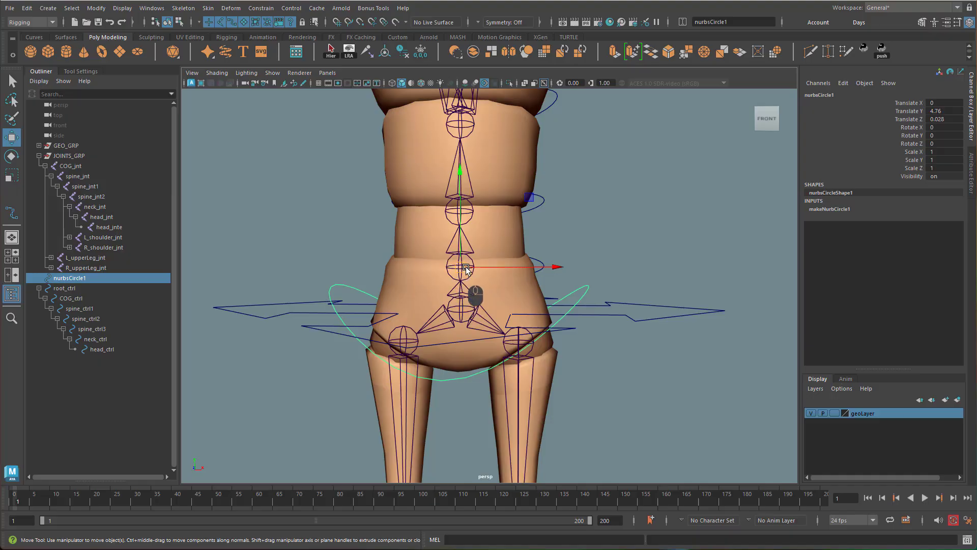
double_click(81, 278)
type("hip_c")
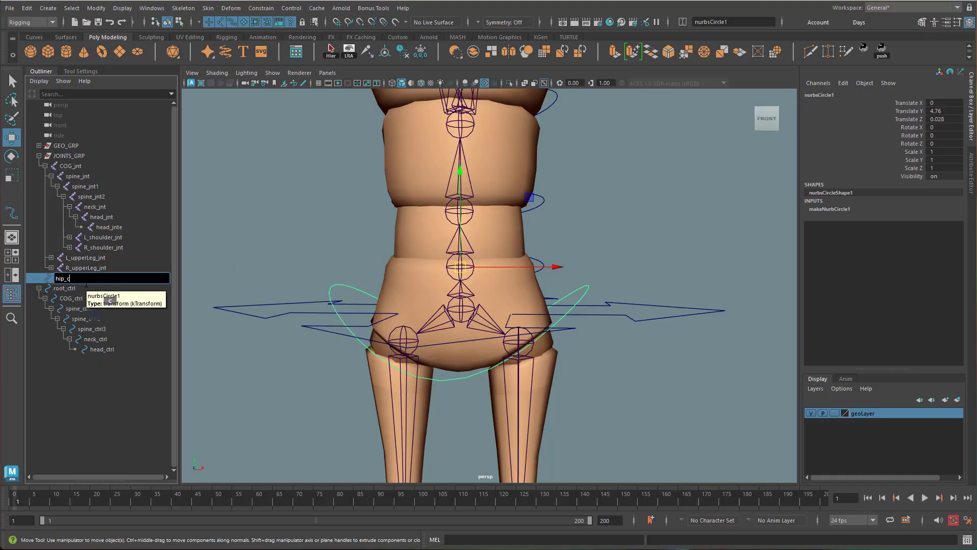
type("trl")
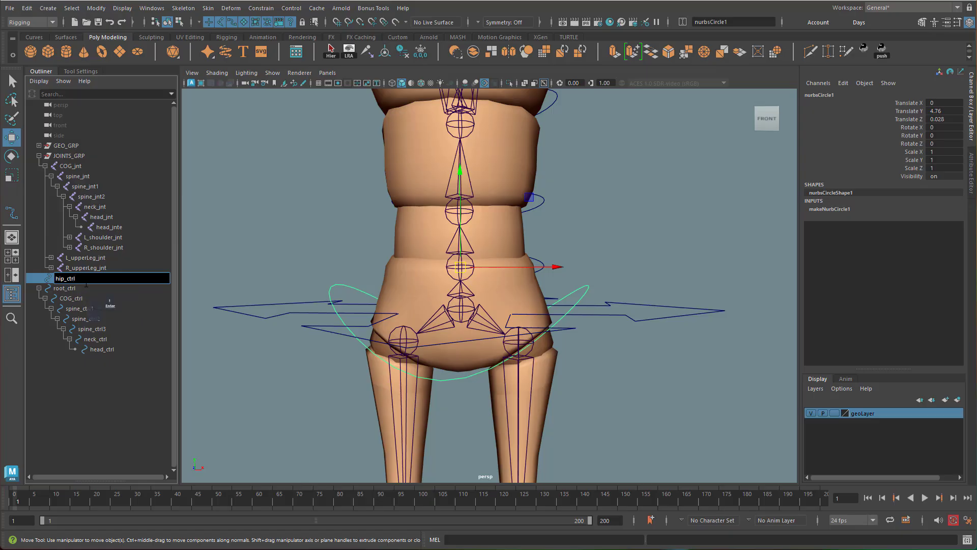
Step: Confirm the name hip_ctrl and parent the hip control under COG_ctrl
key("Return")
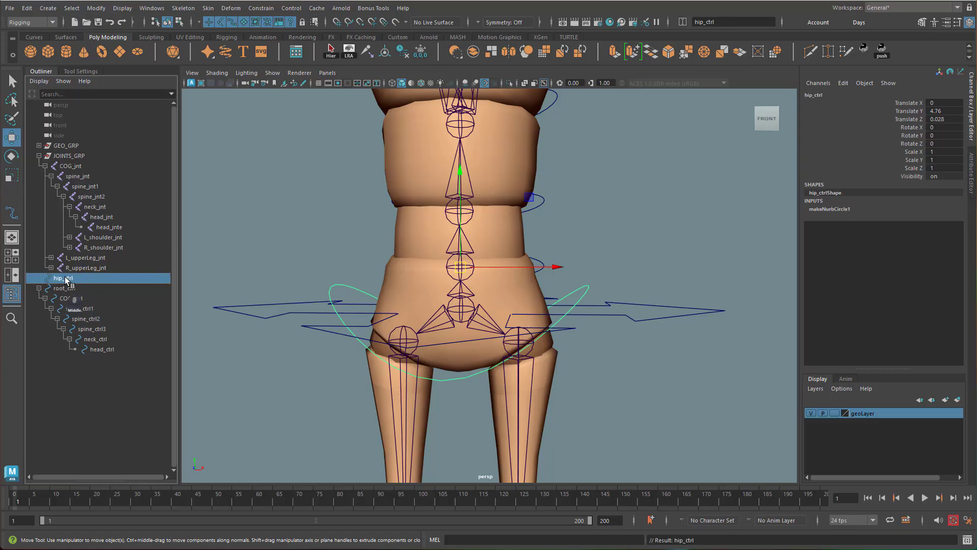
middle_click_drag(62, 301, 61, 301)
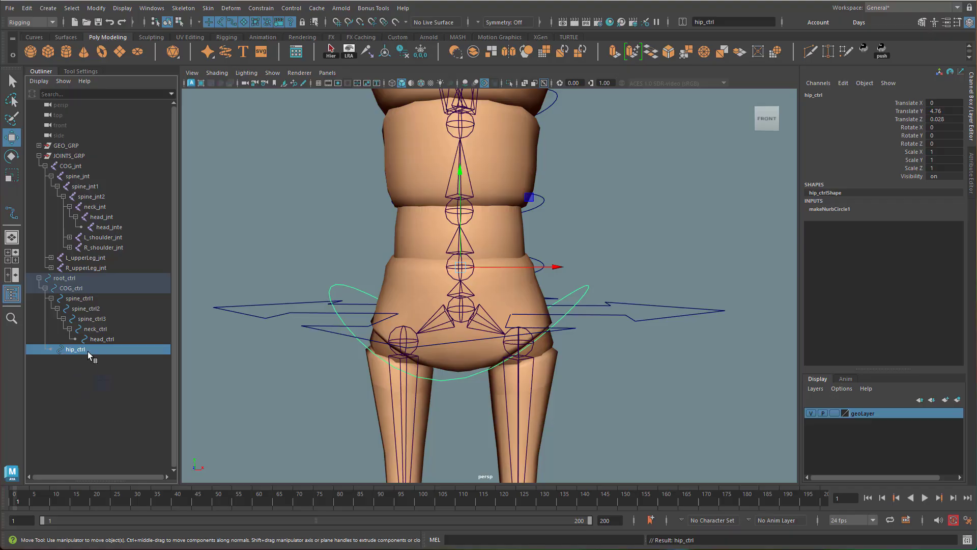
Step: Select COG_ctrl and examine which controls follow it around the hips and torso
left_click(654, 307)
left_click_drag(680, 340, 591, 365, "alt")
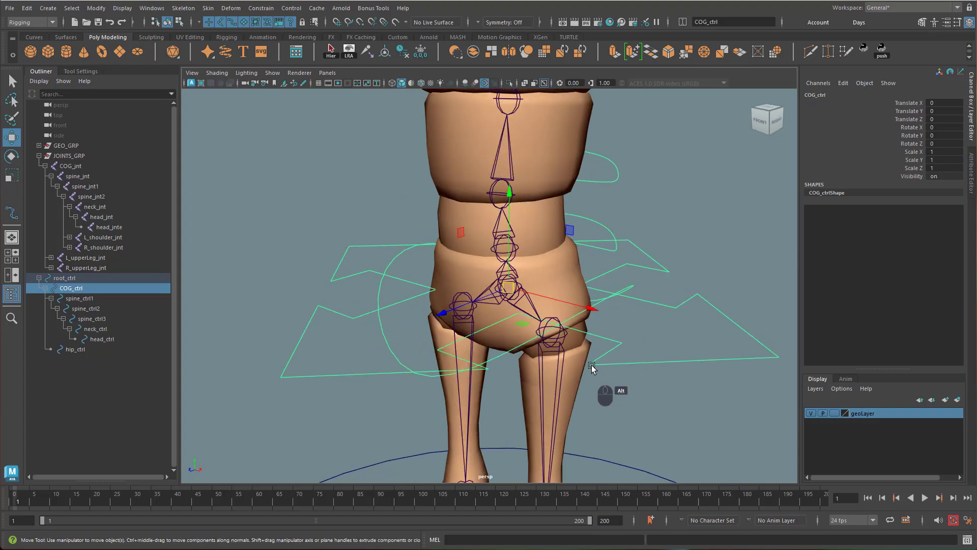
right_click_drag(592, 365, 432, 373, "alt")
left_click_drag(578, 359, 627, 350, "alt")
right_click_drag(627, 351, 564, 355, "alt")
middle_click_drag(564, 355, 567, 365, "alt")
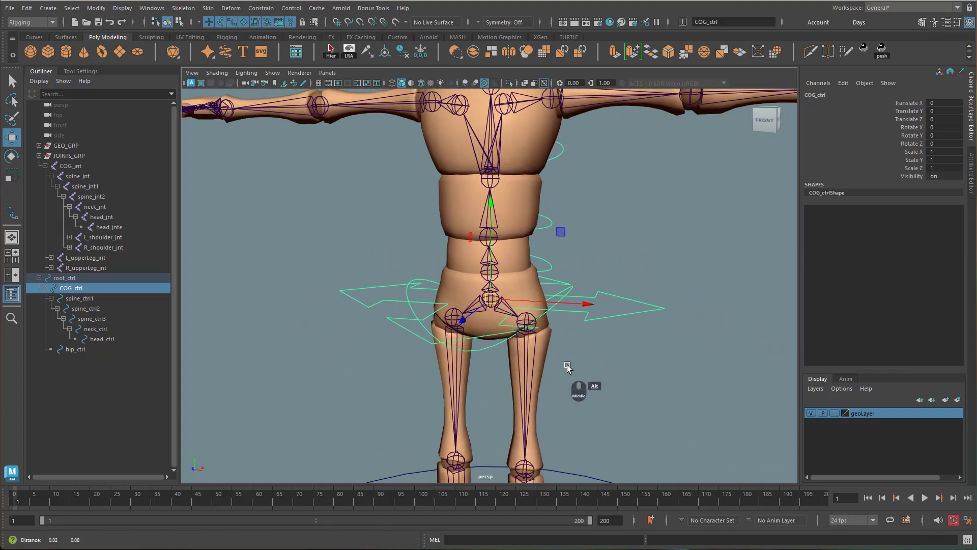
mouse_move(567, 365)
left_mouse_down("alt")
mouse_move(550, 363)
mouse_move(568, 359)
left_mouse_up("alt")
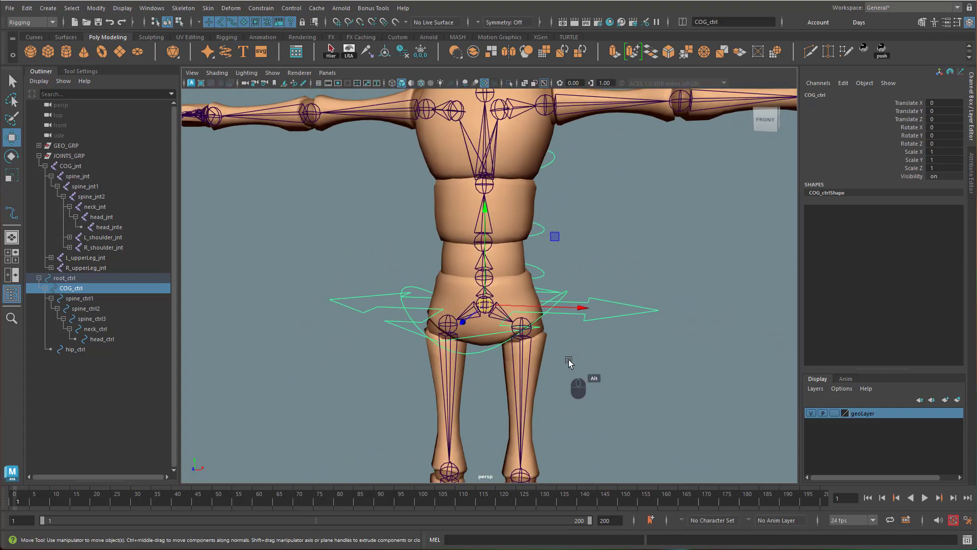
left_click(622, 254)
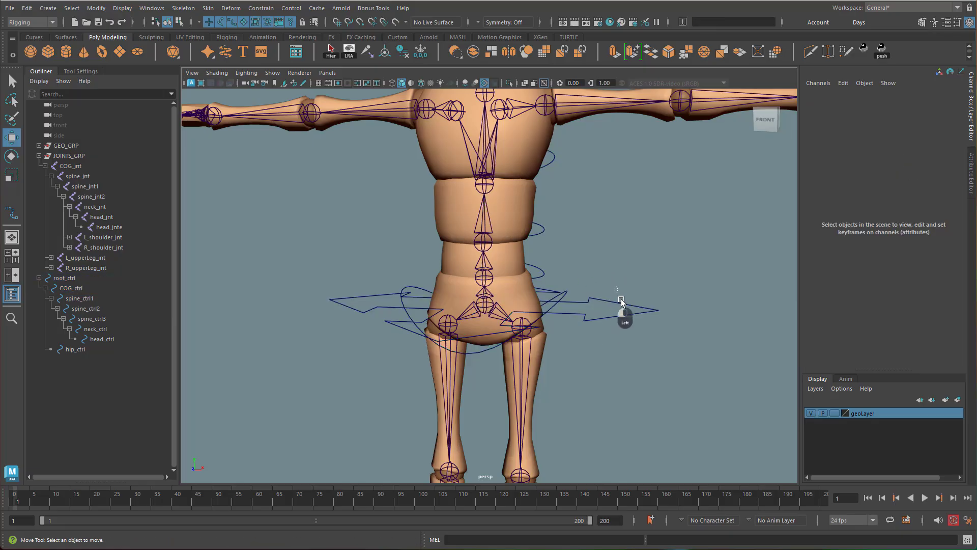
left_click(621, 300)
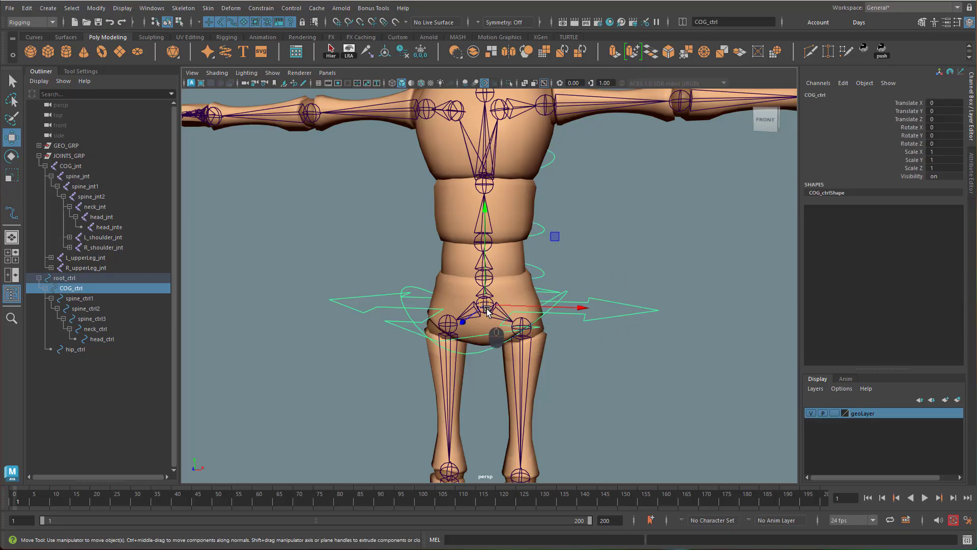
Step: Select hip_ctrl and inspect its pivot against the lowest spine joint from the front and side
right_click_drag(482, 311, 720, 314, "alt")
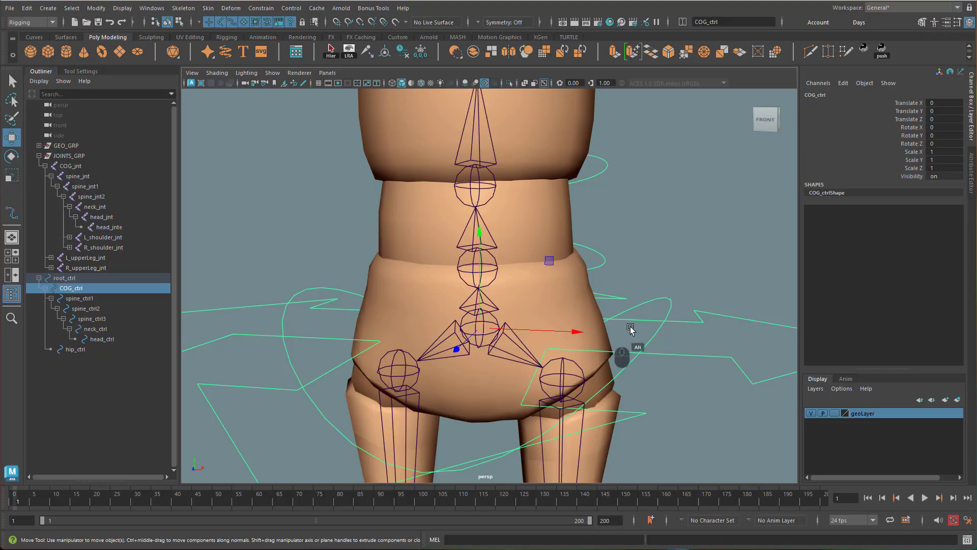
left_click_drag(649, 332, 669, 338)
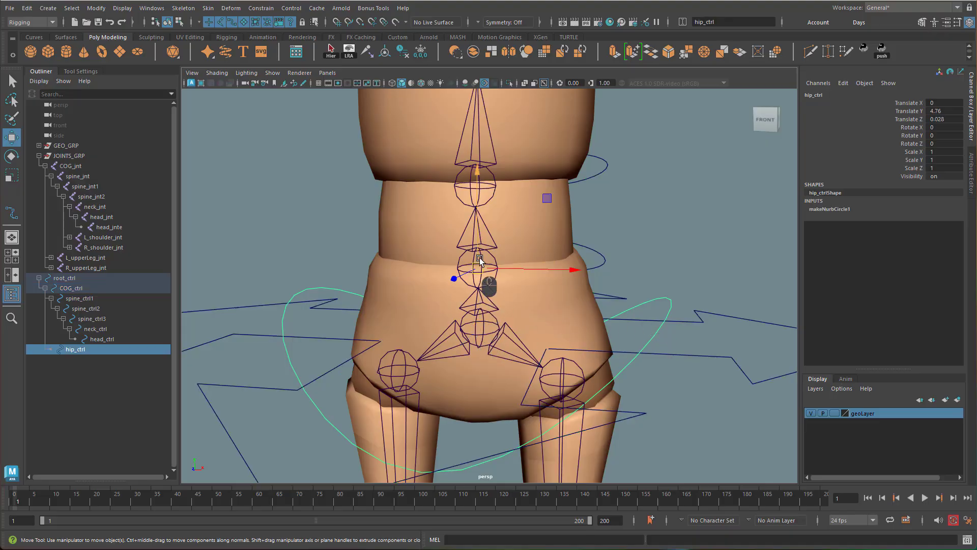
right_click_drag(533, 300, 325, 326, "alt")
left_click_drag(523, 358, 486, 363, "alt")
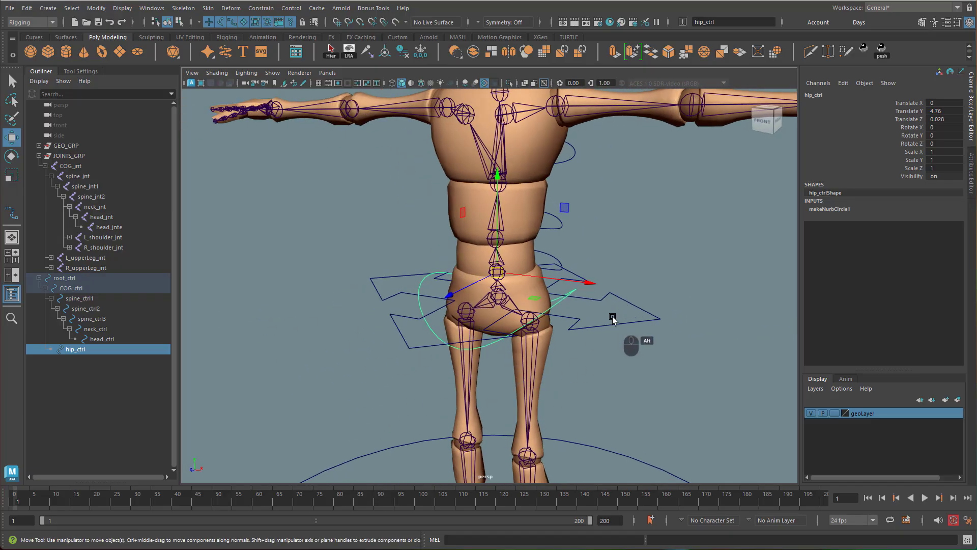
mouse_move(544, 331)
left_mouse_down("alt")
mouse_move(566, 346)
mouse_move(454, 340)
mouse_move(539, 347)
left_mouse_up("alt")
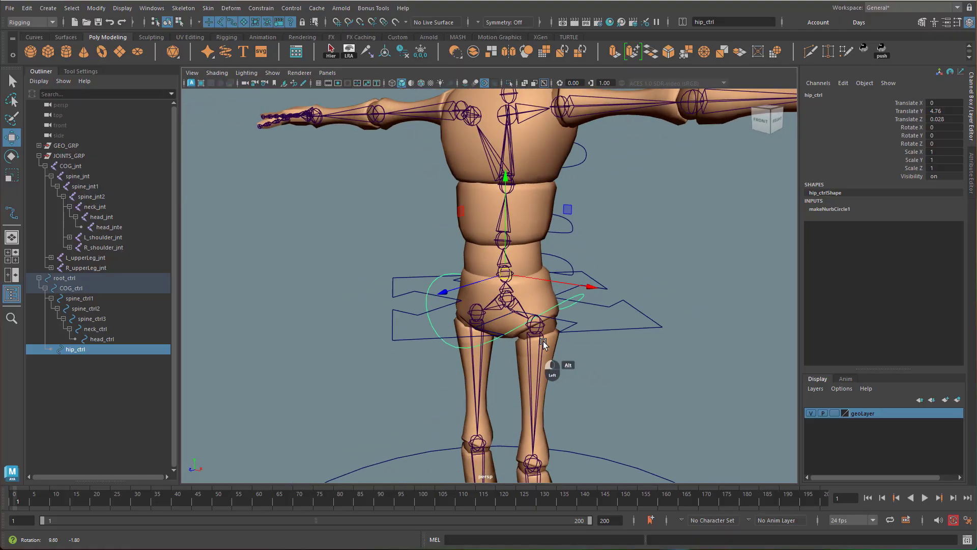
right_click_drag(661, 277, 634, 321, "alt")
left_click_drag(634, 321, 599, 356, "alt")
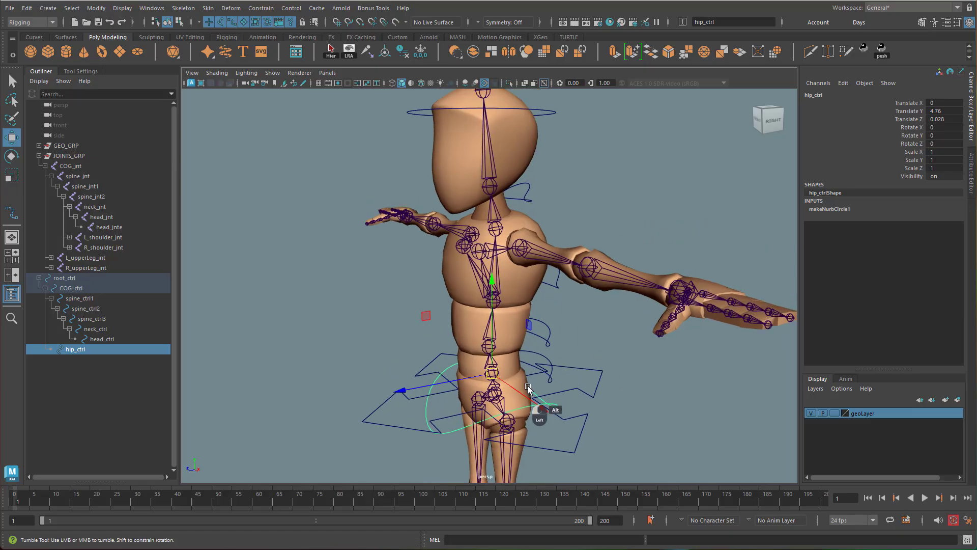
left_click_drag(545, 388, 505, 389, "alt")
middle_click_drag(547, 374, 510, 297, "alt")
right_click_drag(552, 295, 682, 288, "alt")
middle_click_drag(537, 325, 558, 279, "alt")
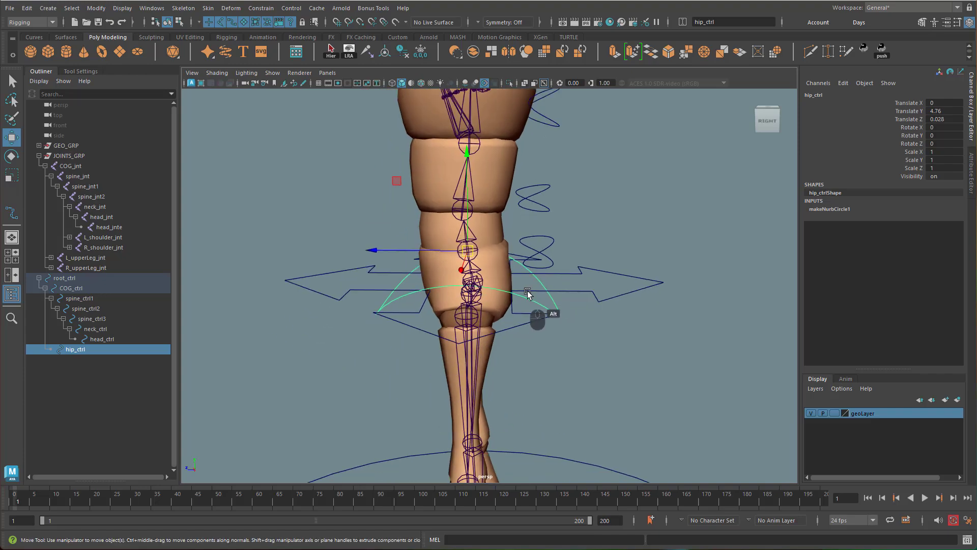
right_click_drag(527, 292, 617, 288, "alt")
left_click_drag(589, 292, 615, 294, "alt")
middle_click_drag(574, 293, 529, 315, "alt")
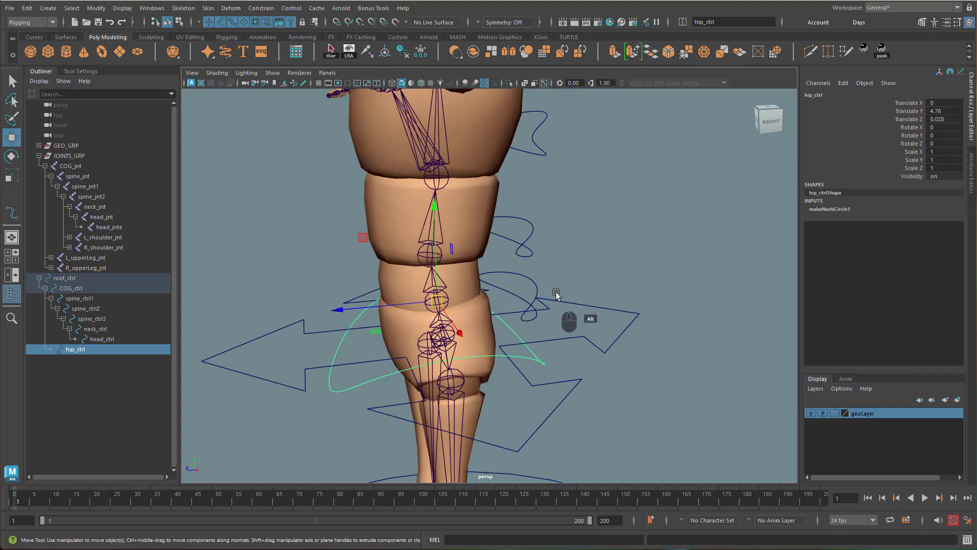
Step: Select spine_ctrl1 and hide geoLayer to expose the joints beside the spine controls
left_click(535, 282)
left_click_drag(495, 312, 501, 294, "alt")
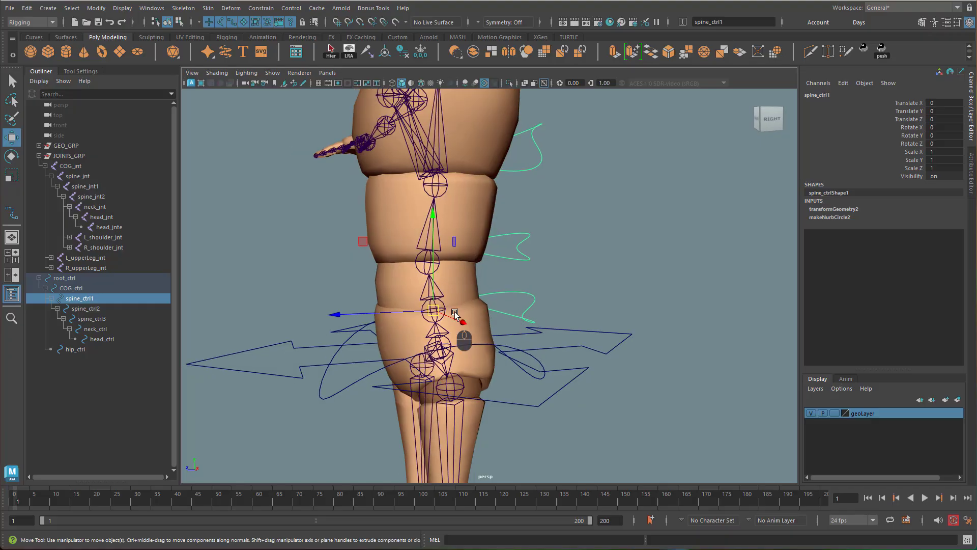
left_click(811, 416)
left_click_drag(473, 305, 622, 318, "alt")
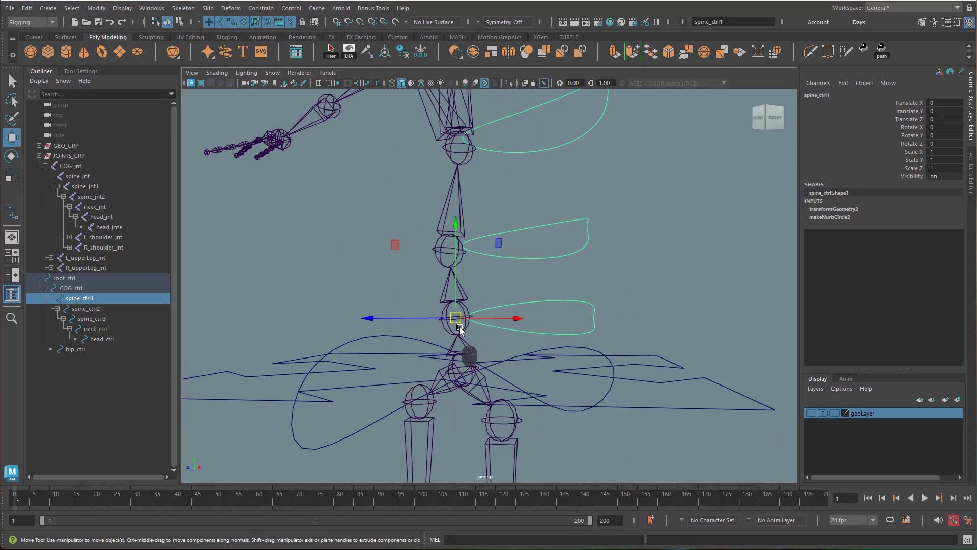
Step: Parent-constrain spine_jnt to spine_ctrl1 using reset options with Maintain offset on and all translate and rotate axes
key("q")
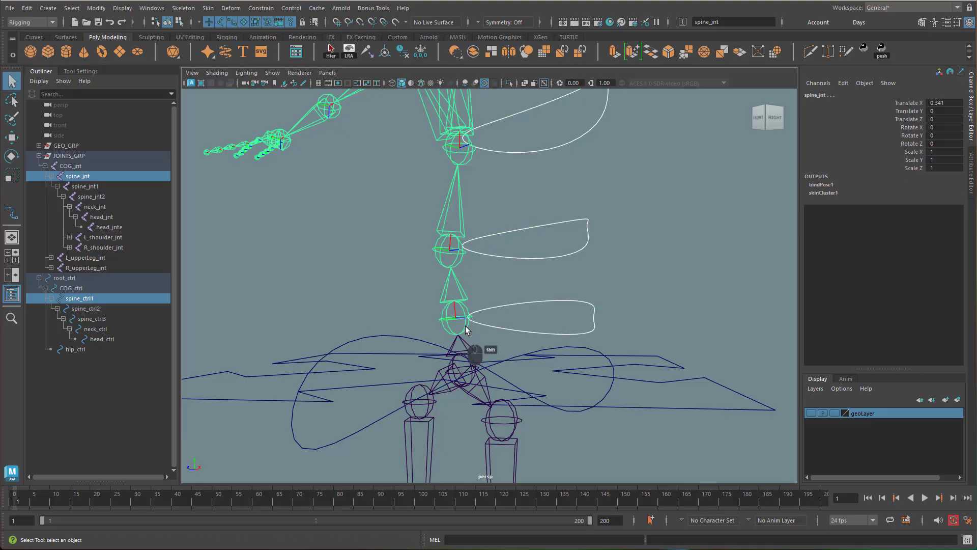
left_click(461, 314, "shift")
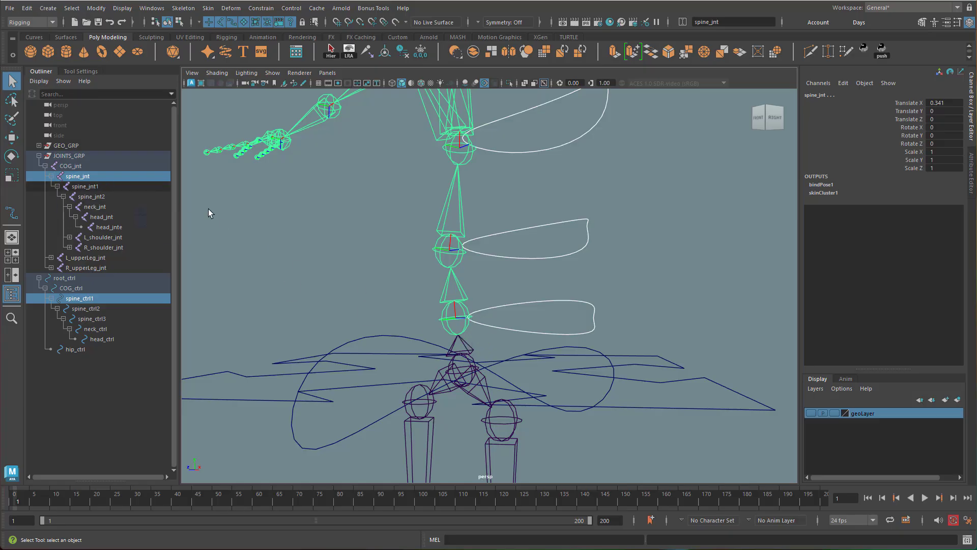
left_click_drag(742, 302, 585, 214, "alt")
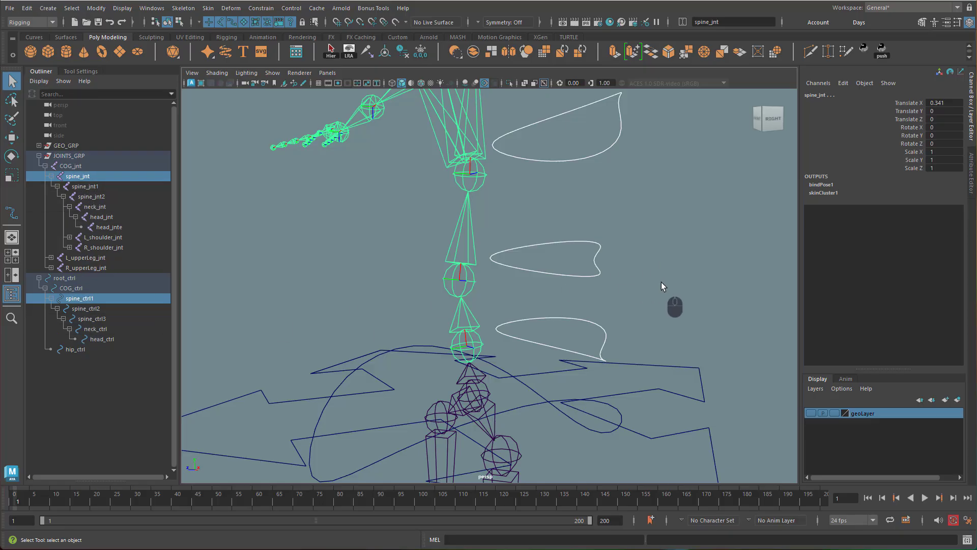
left_click_drag(661, 282, 625, 258, "alt")
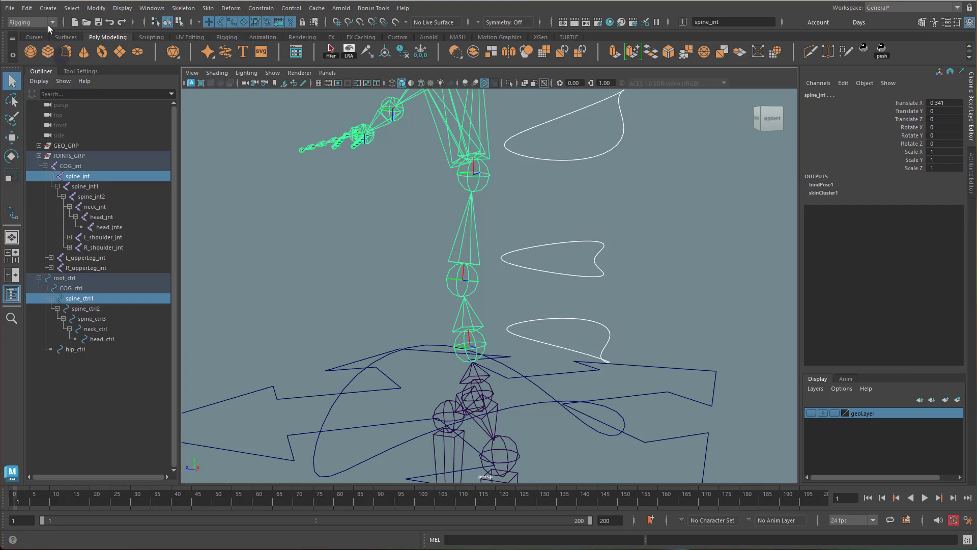
left_click(258, 8)
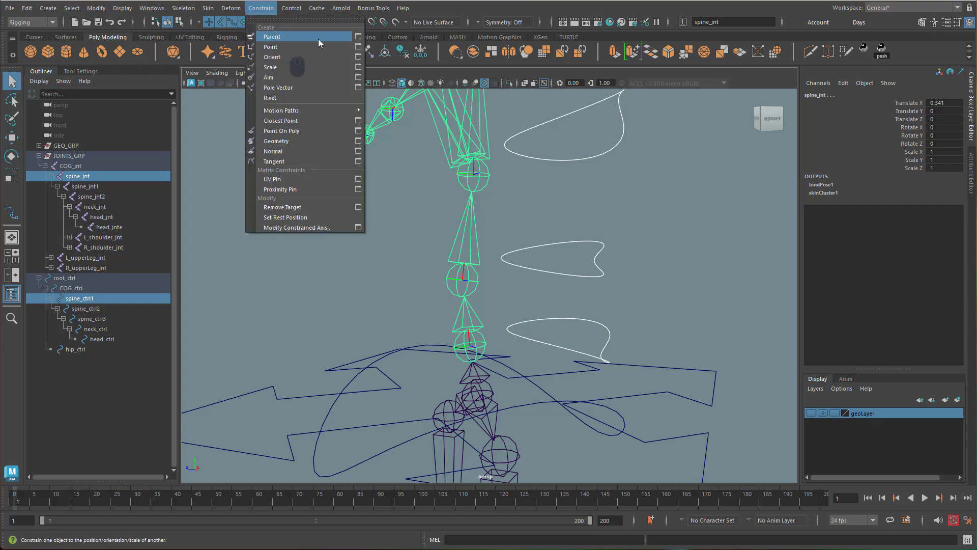
left_click(358, 37)
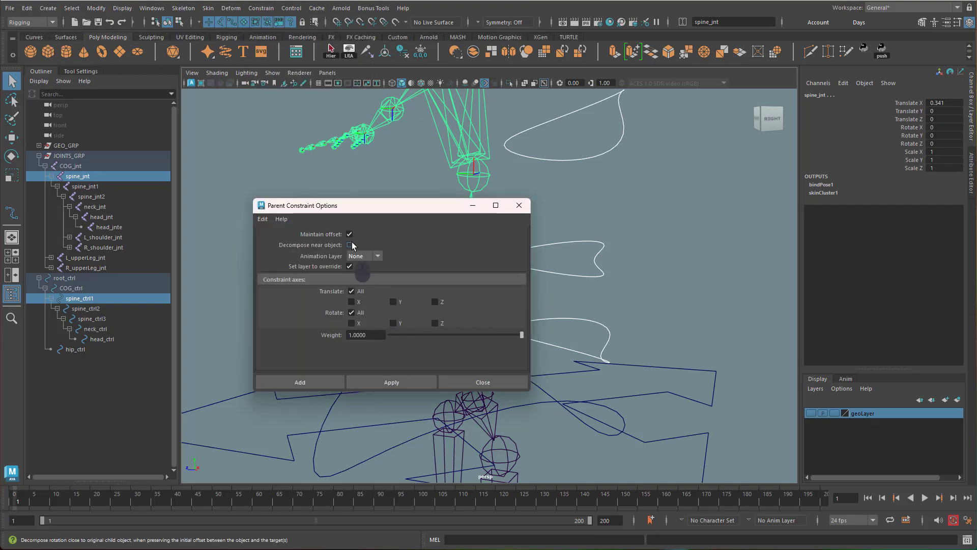
left_click(321, 190)
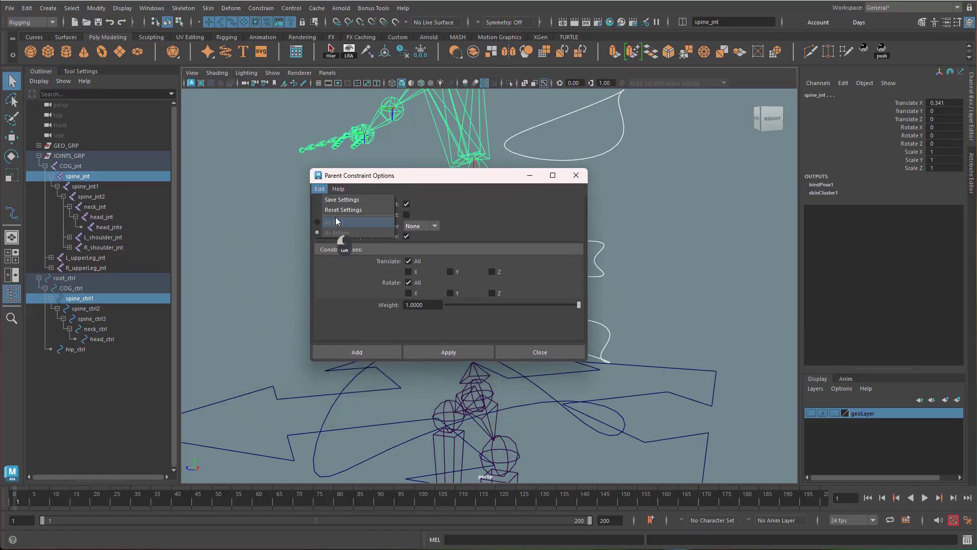
left_click(343, 210)
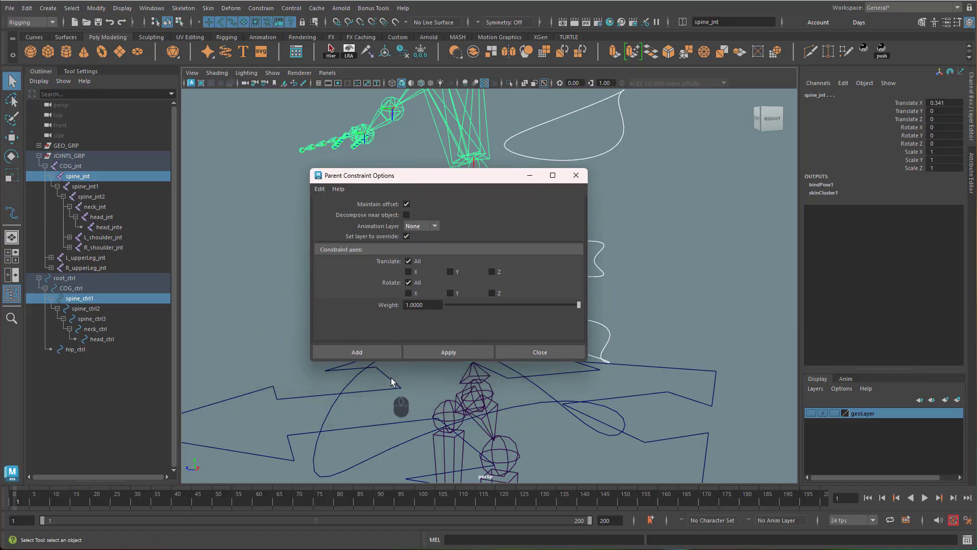
left_click(376, 347)
Step: Parent-constrain spine_jnt1 to spine_ctrl2 by repeating the last constraint command
left_click_drag(566, 302, 592, 312, "alt")
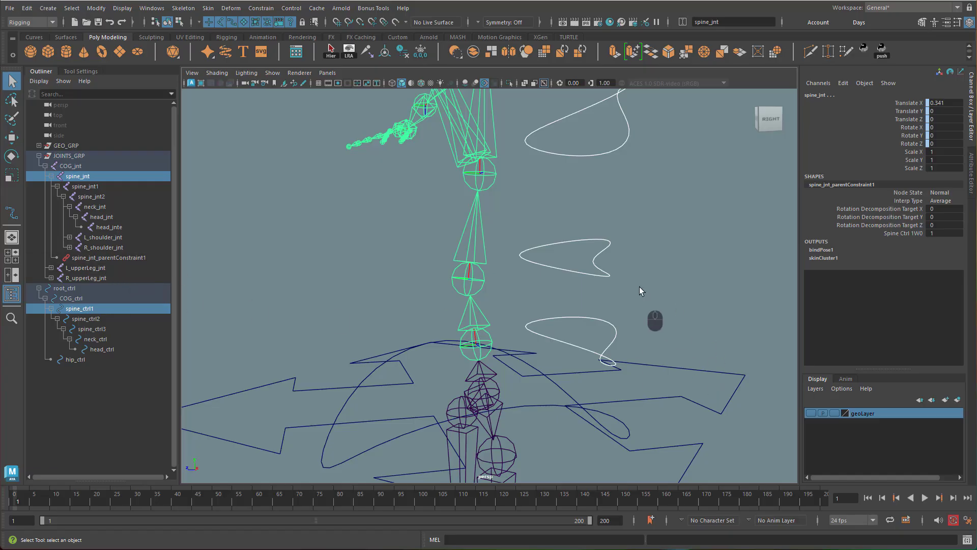
left_click_drag(569, 232, 634, 270)
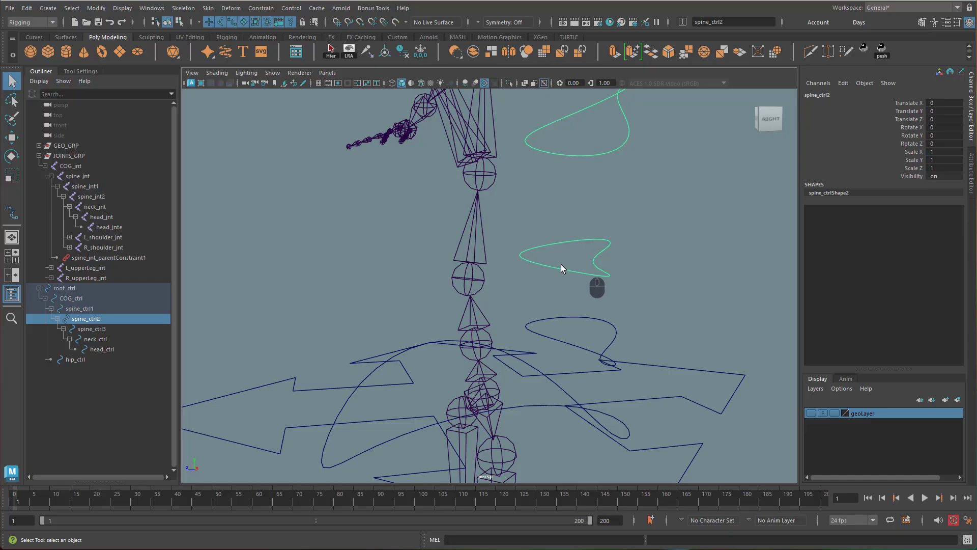
left_click(477, 281, "shift")
left_click_drag(588, 286, 581, 317, "alt")
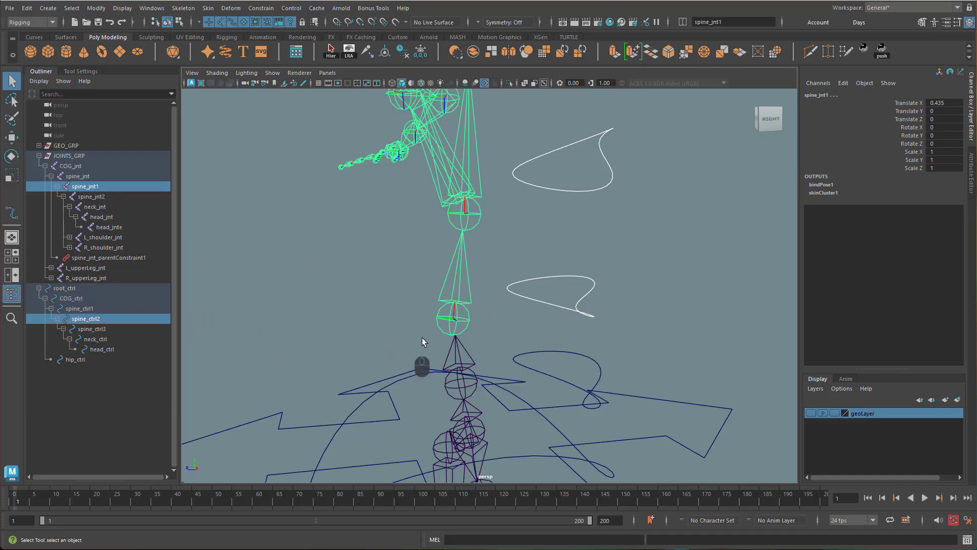
key("g")
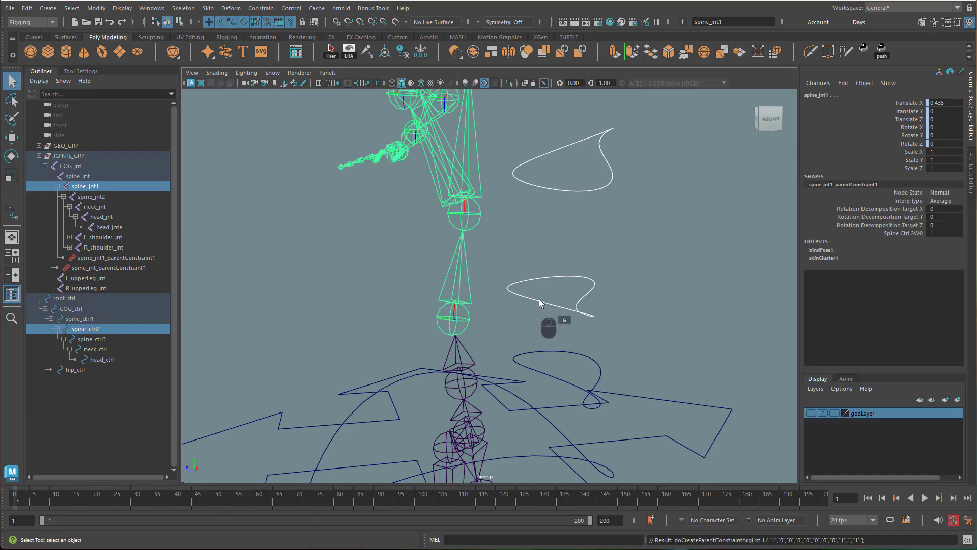
Step: Parent-constrain spine_jnt2 to spine_ctrl3 with the same constraint settings
left_click_drag(573, 249, 450, 143, "alt")
left_click_drag(532, 210, 523, 243, "alt")
left_click(560, 274)
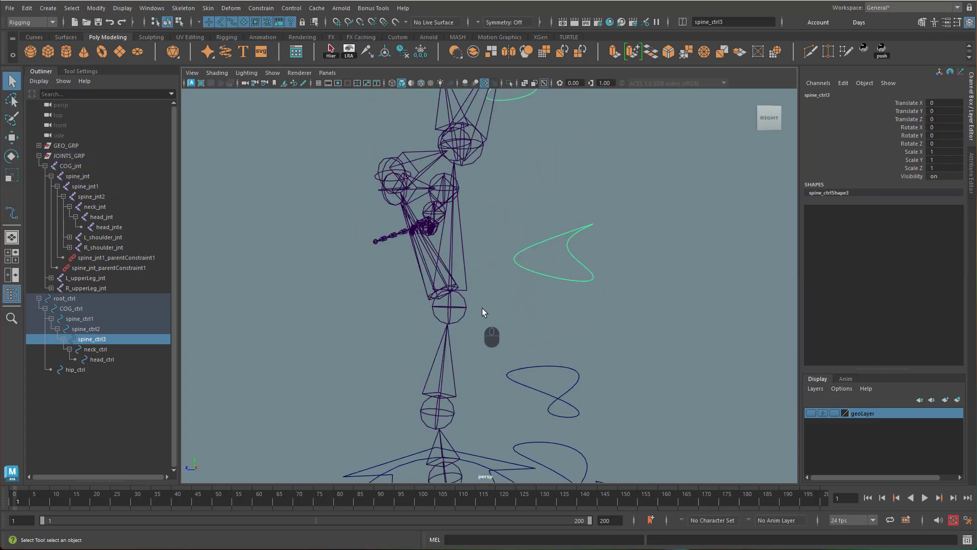
left_click(466, 305, "shift")
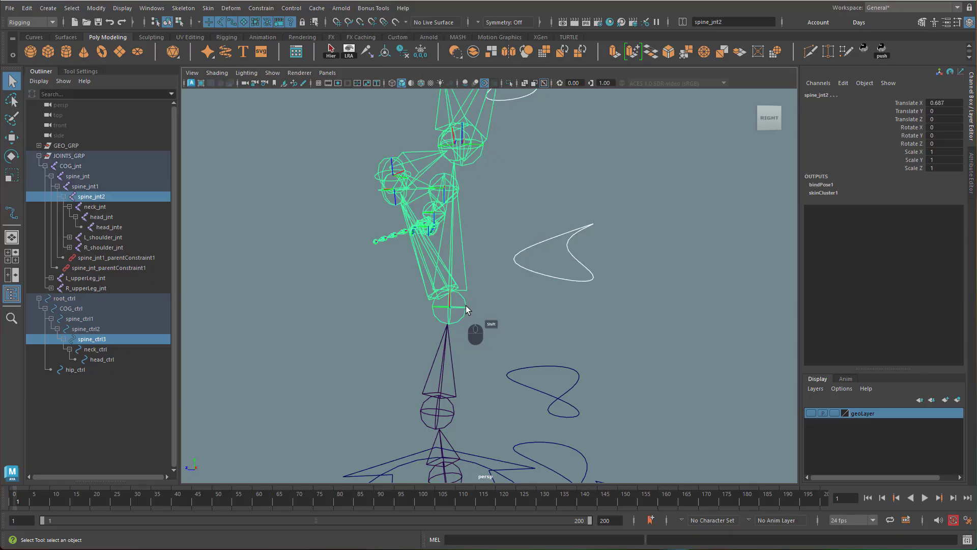
key("g")
Step: Parent-constrain neck_jnt to neck_ctrl with the same constraint settings
middle_click_drag(535, 224, 541, 301, "alt")
left_click_drag(541, 301, 559, 308, "alt")
middle_click_drag(559, 308, 563, 339, "alt")
left_click(502, 202)
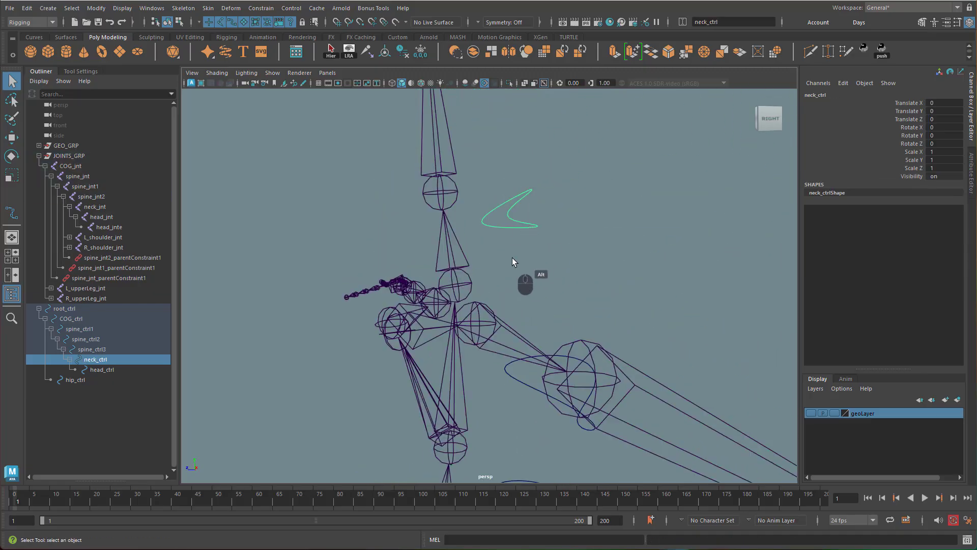
left_click(471, 282, "shift")
key("g")
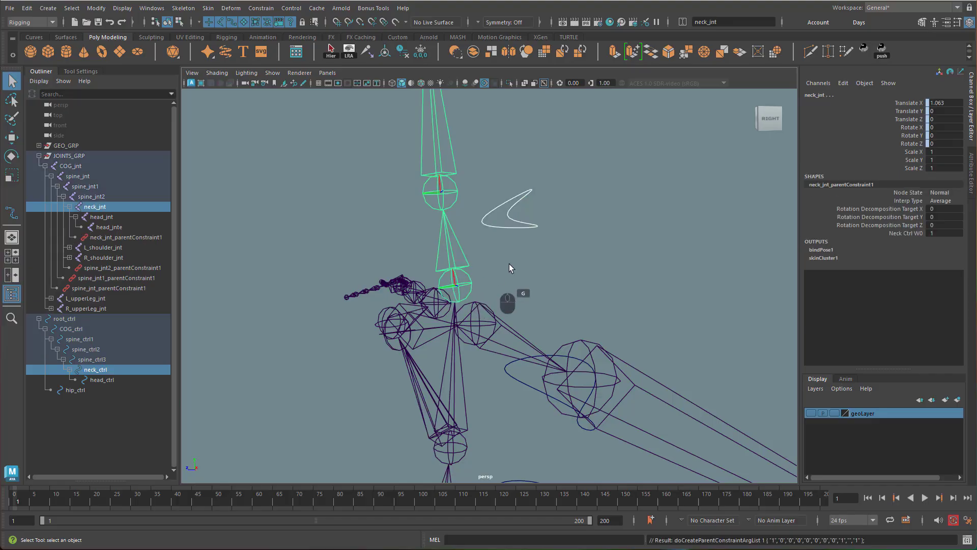
Step: Parent-constrain head_jnt to head_ctrl with the same constraint settings
left_click_drag(504, 267, 555, 185, "alt")
left_click(555, 187)
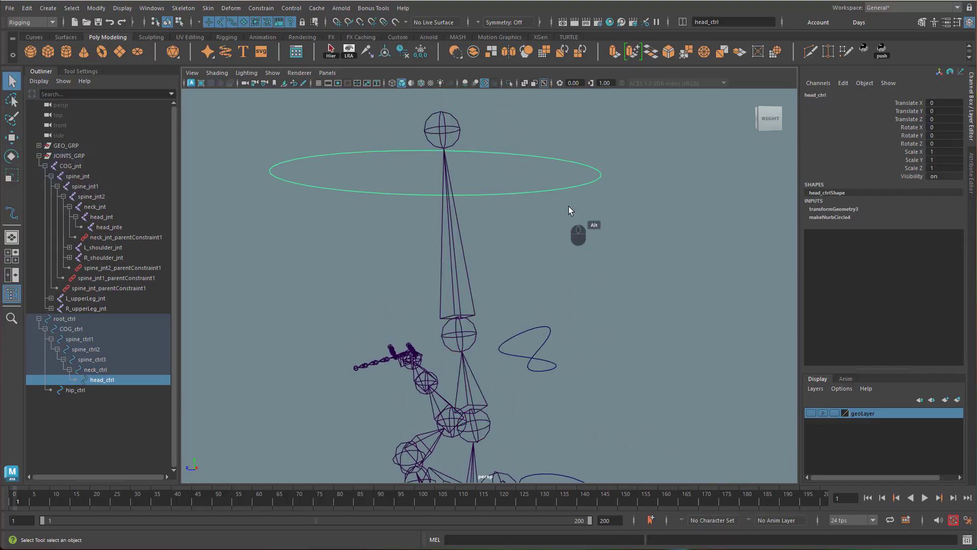
left_click(473, 333, "shift")
key("g")
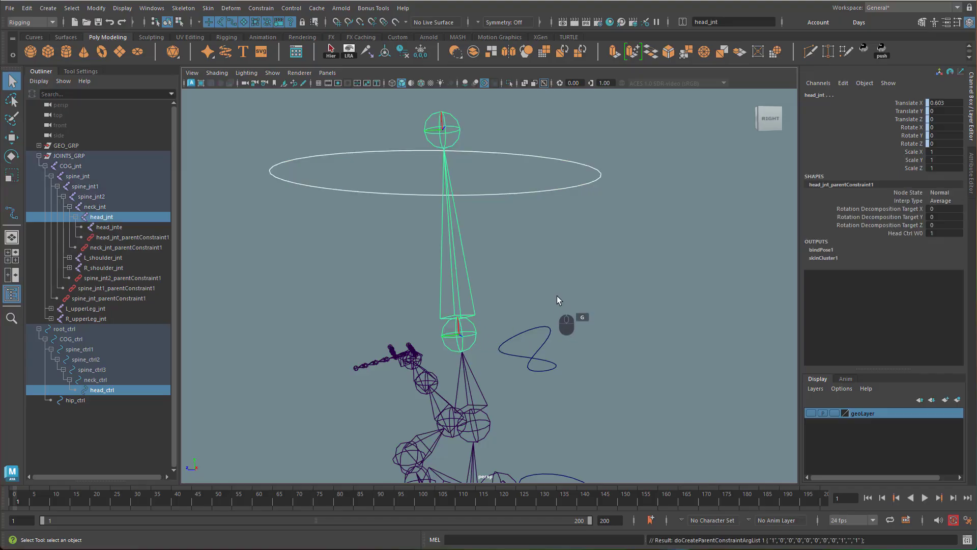
left_click_drag(609, 306, 610, 274, "alt")
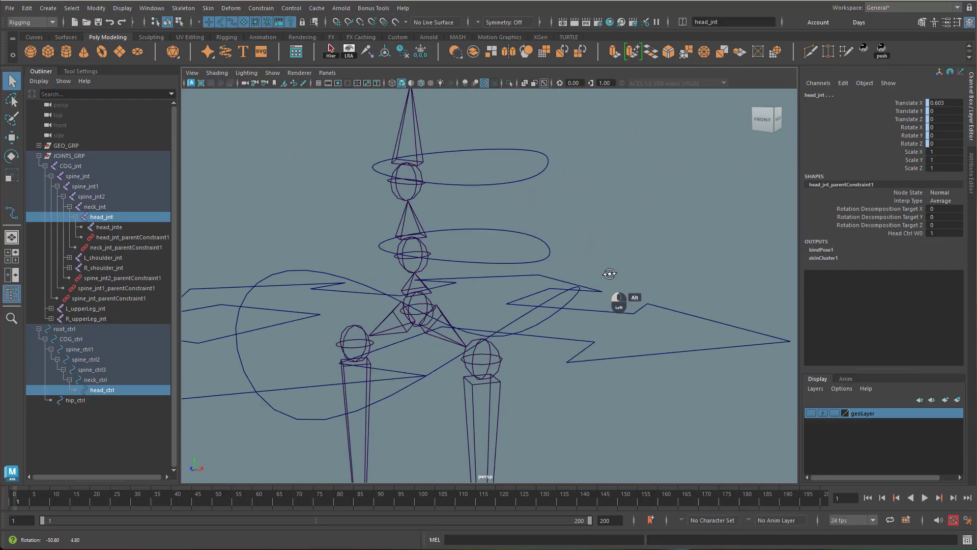
Step: Parent-constrain COG_jnt to hip_ctrl by repeating the last constraint command
left_click(523, 313)
left_click_drag(518, 316, 573, 321, "alt")
middle_click_drag(572, 320, 593, 313, "alt")
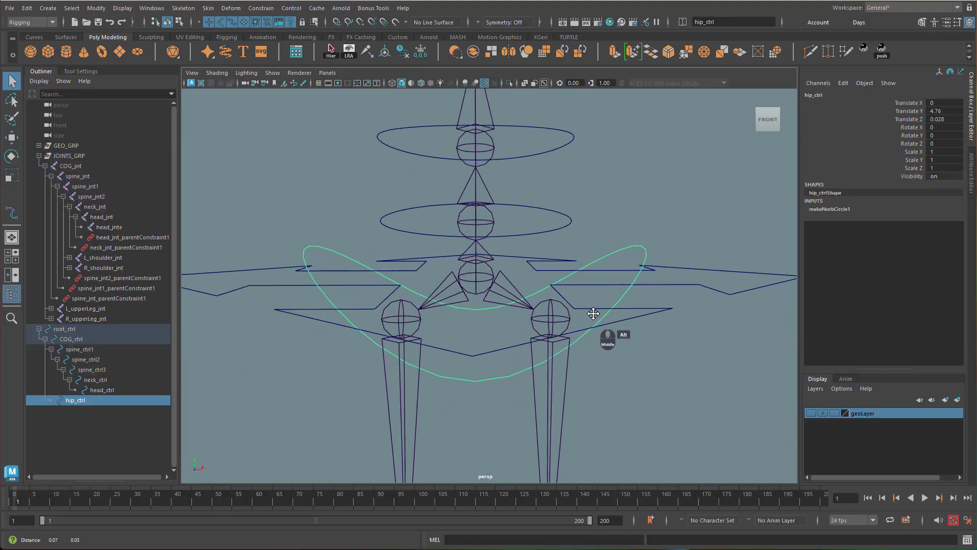
left_click_drag(594, 313, 482, 293, "alt")
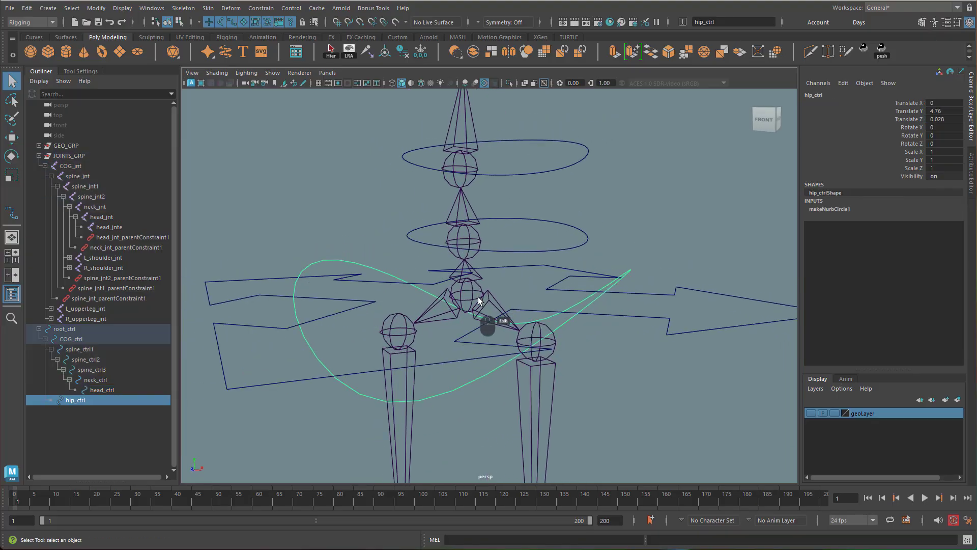
left_click(478, 297, "shift")
left_click_drag(544, 300, 562, 294, "alt")
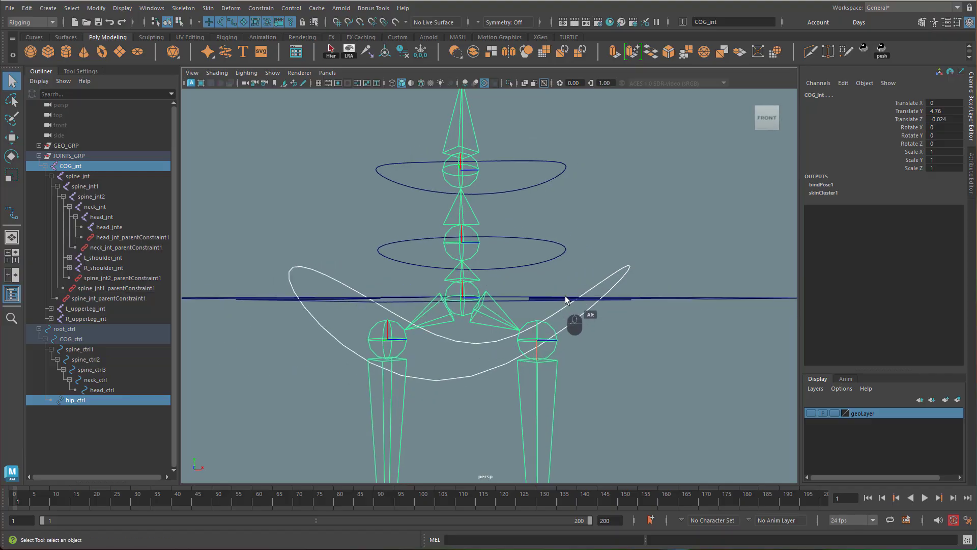
key("g")
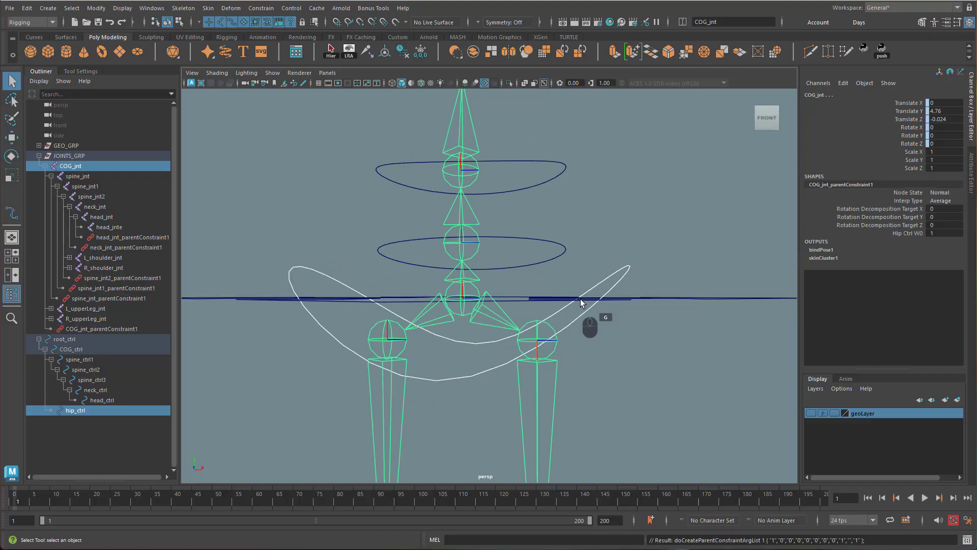
middle_click_drag(606, 334, 580, 328, "alt")
mouse_move(582, 333)
left_mouse_down("alt")
mouse_move(589, 347)
mouse_move(575, 356)
mouse_move(617, 308)
mouse_move(588, 340)
left_mouse_up("alt")
Step: Test COG_ctrl by moving it sideways along X, and undo the movement
left_click(637, 321)
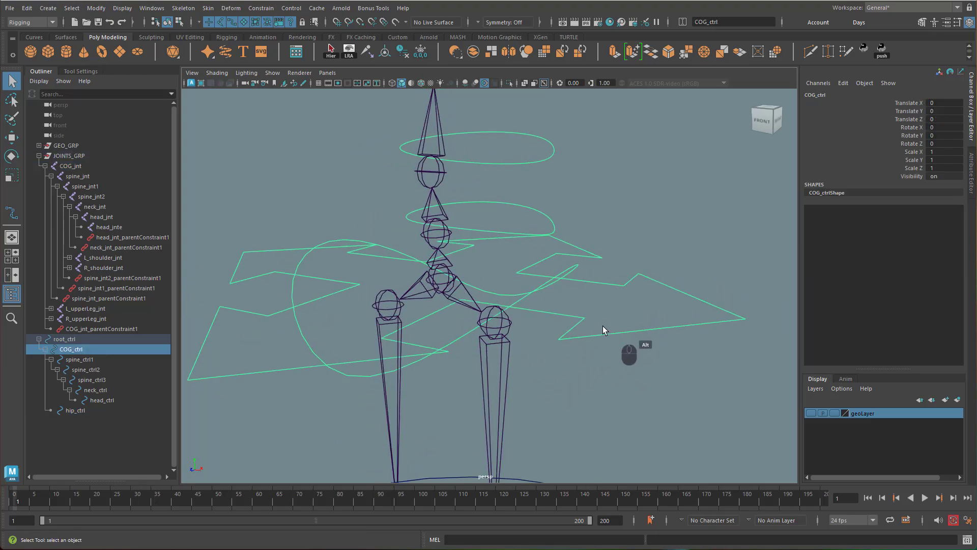
left_click(593, 322)
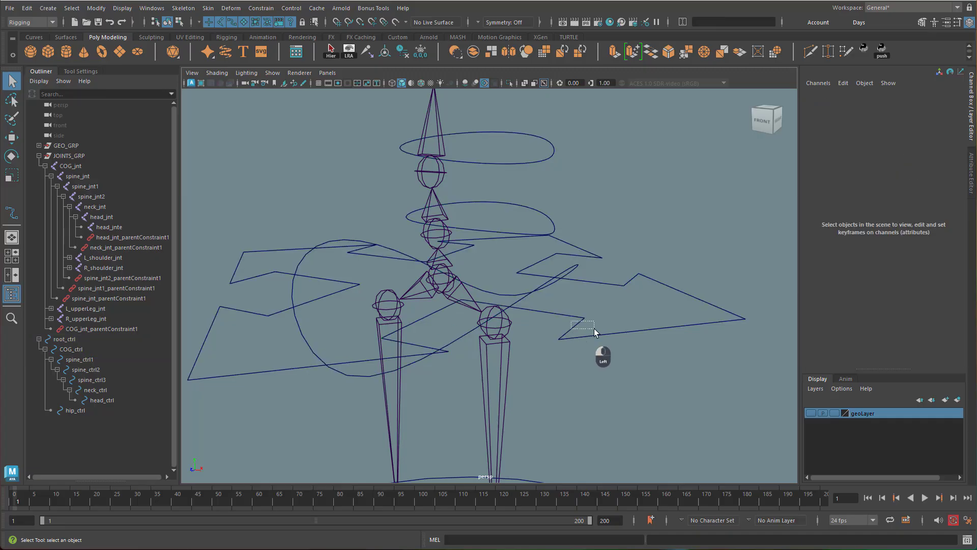
left_click(594, 328)
left_click(543, 285)
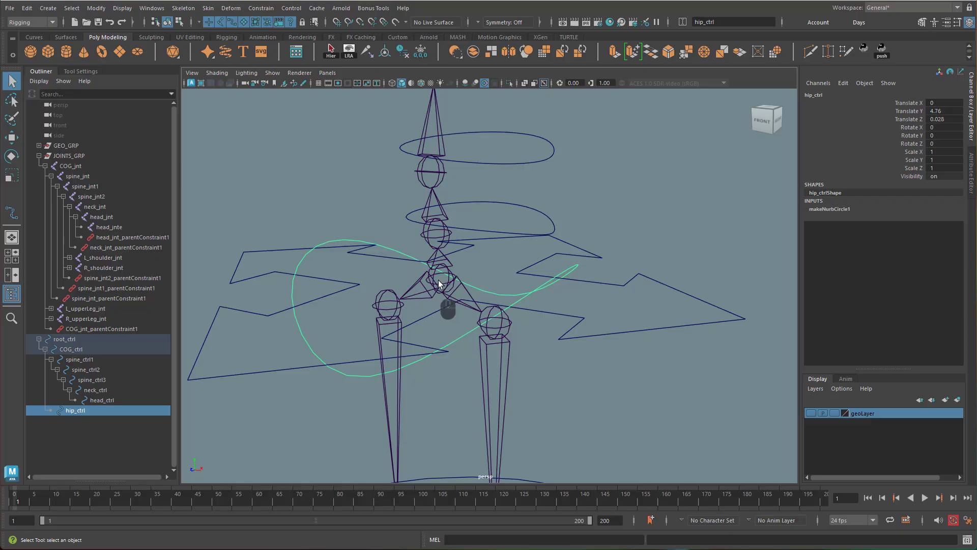
left_click(622, 332)
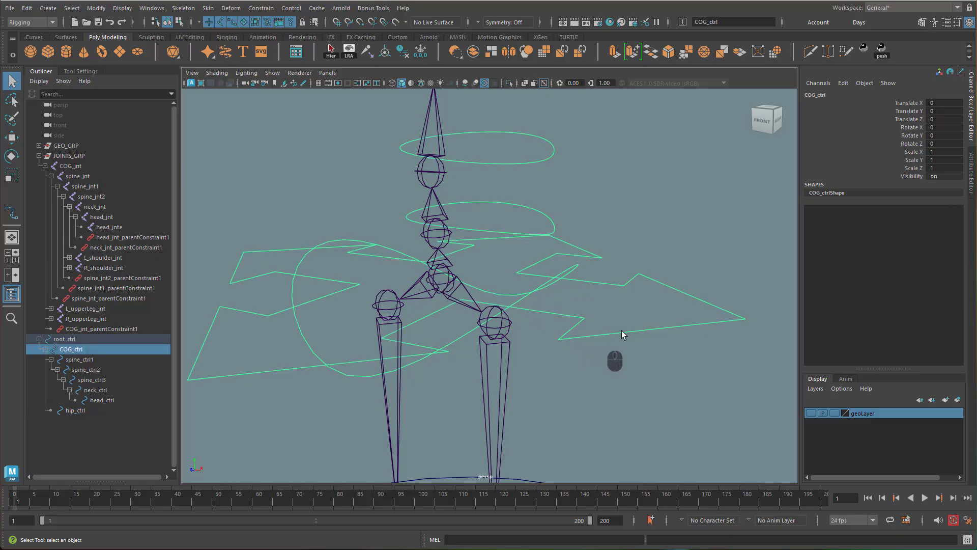
left_click_drag(622, 334, 544, 333, "alt")
key("w")
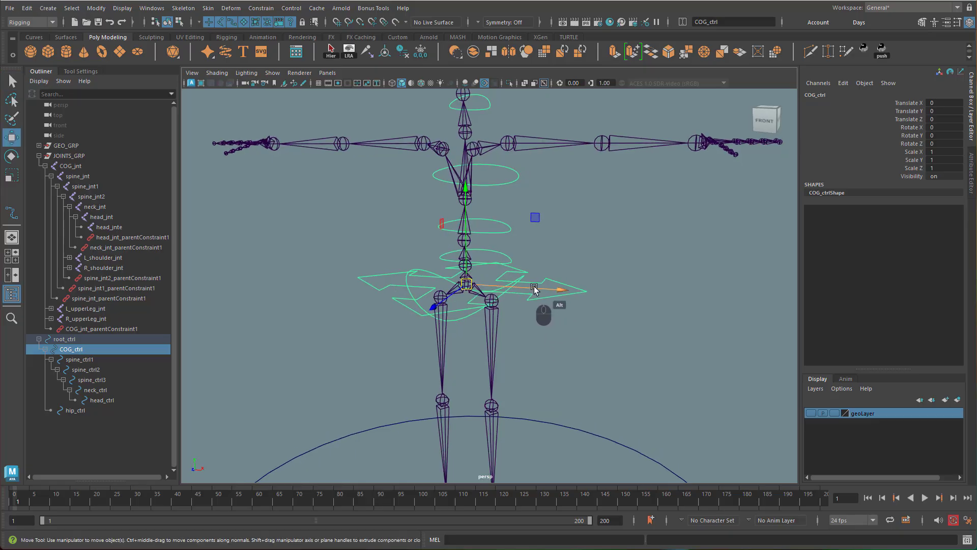
left_click_drag(561, 289, 505, 288)
key("ctrl+z")
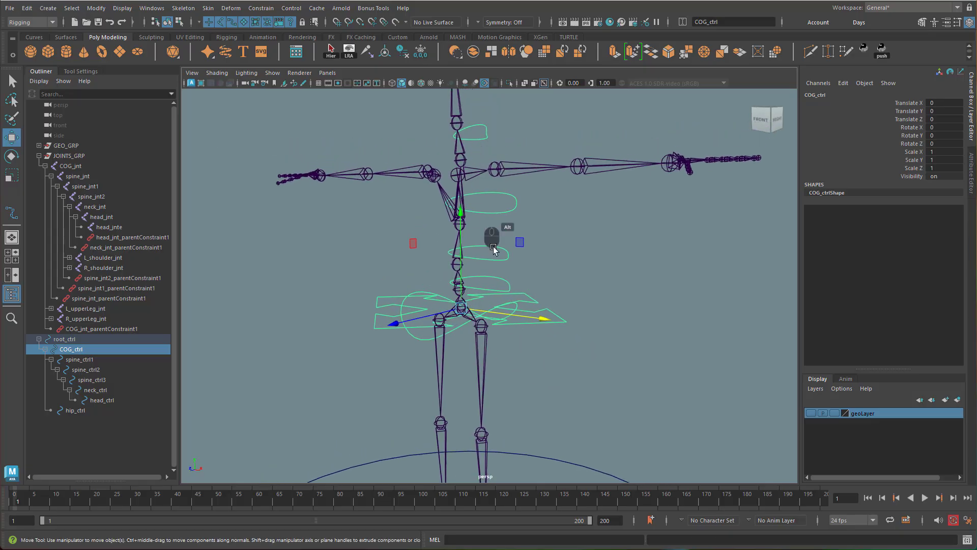
Step: Test hip_ctrl by rotating it about the Z axis, and undo the rotation
left_click_drag(493, 248, 479, 306, "alt")
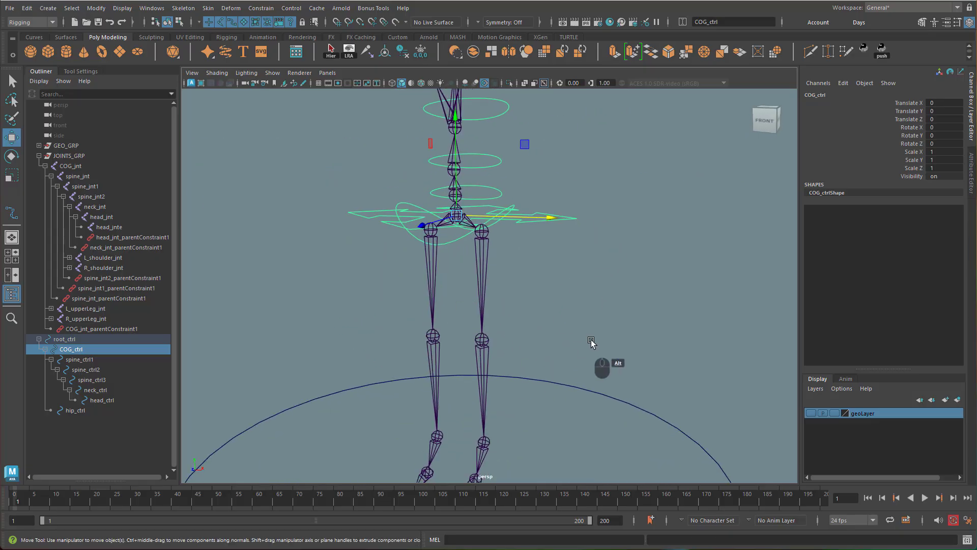
left_click_drag(591, 342, 498, 349, "alt")
left_click_drag(521, 307, 459, 330, "alt")
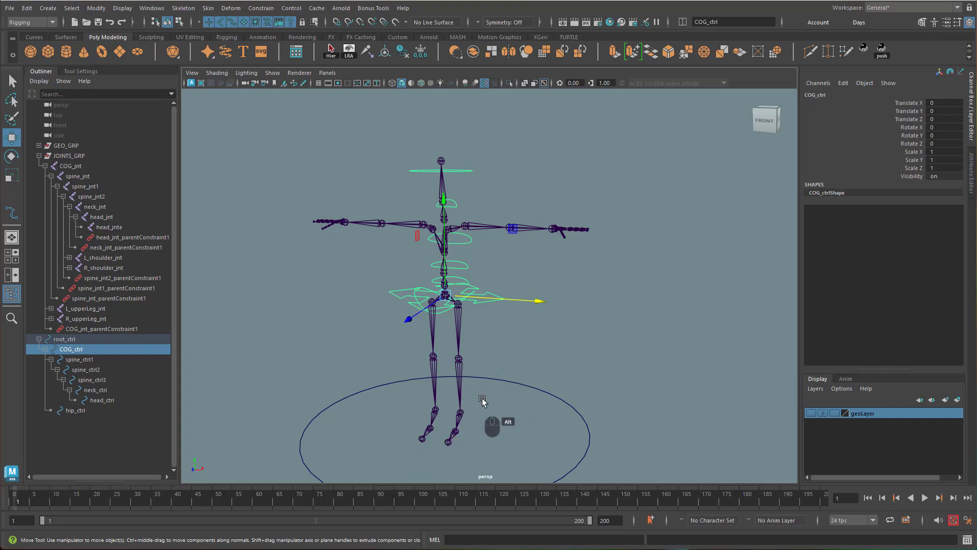
left_click_drag(482, 400, 620, 402, "alt")
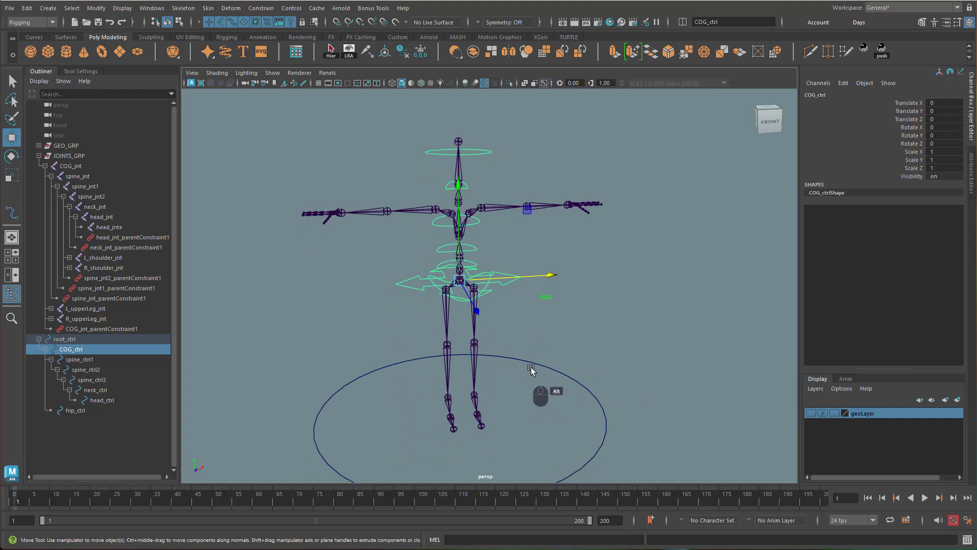
left_click_drag(530, 369, 519, 342, "alt")
right_click_drag(519, 342, 584, 353, "alt")
middle_click_drag(455, 347, 472, 334, "alt")
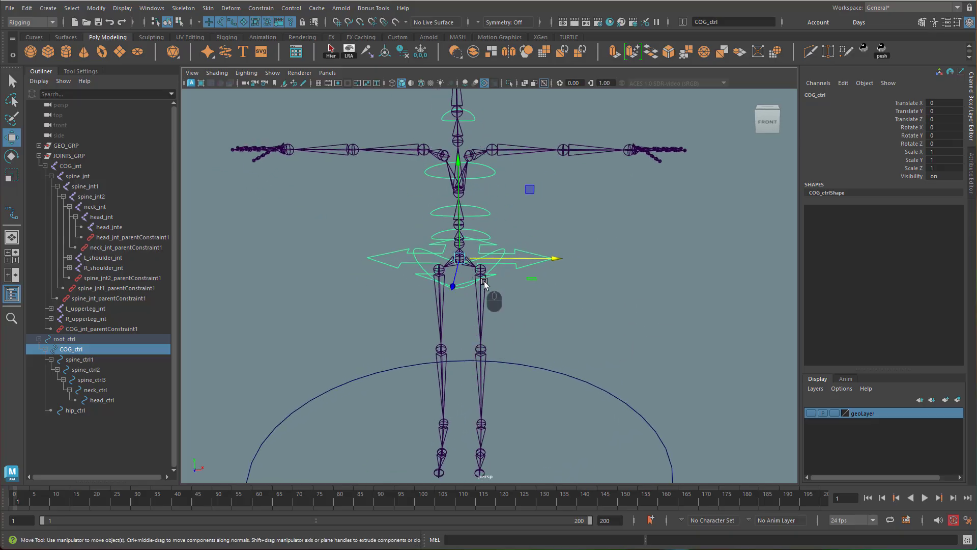
left_click(514, 308)
left_click(494, 267)
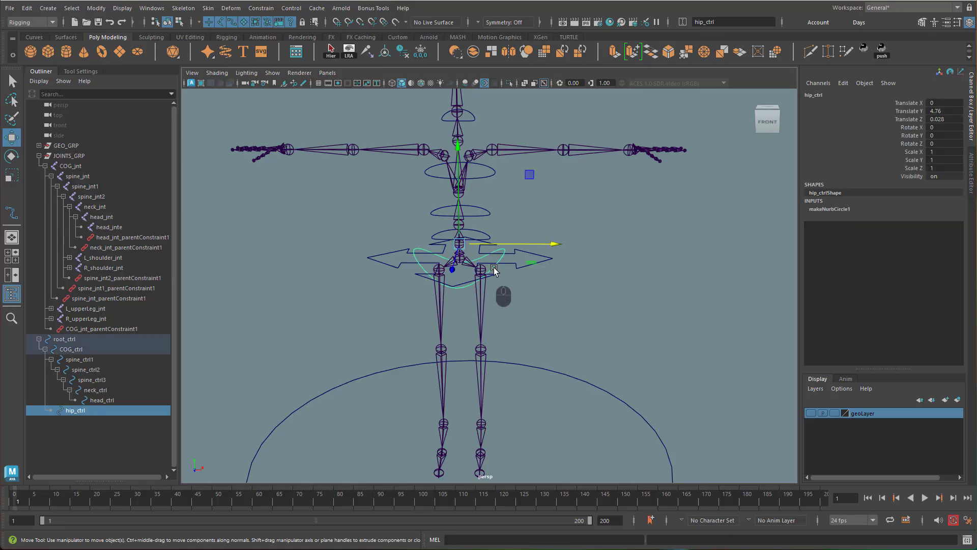
key("e")
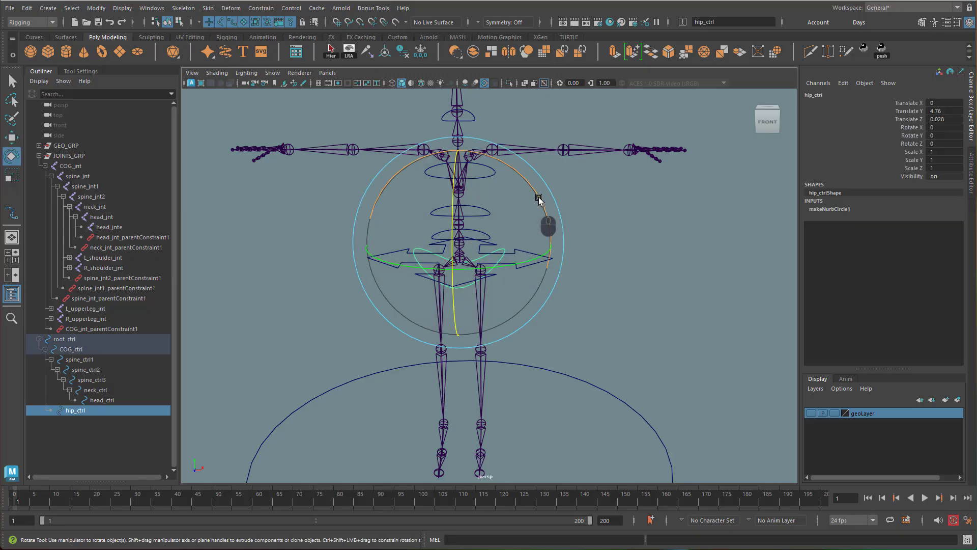
left_click_drag(540, 197, 560, 229)
key("ctrl+z")
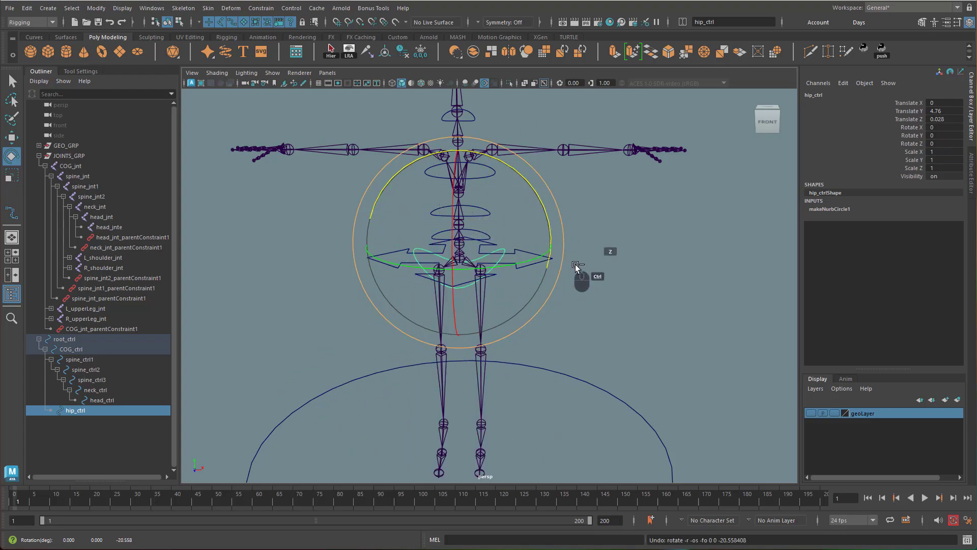
Step: Test-rotate spine_ctrl1, spine_ctrl2 and spine_ctrl3 together in two directions, undoing each rotation
left_click_drag(608, 299, 587, 287, "alt")
middle_click_drag(586, 288, 606, 339, "alt")
left_click(643, 297)
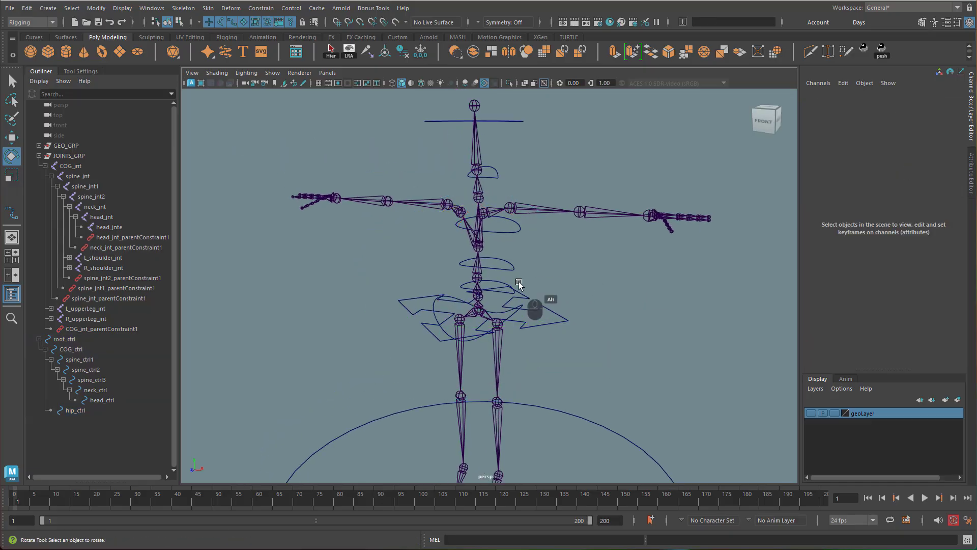
left_click_drag(508, 289, 567, 252, "alt")
key("ctrl+z")
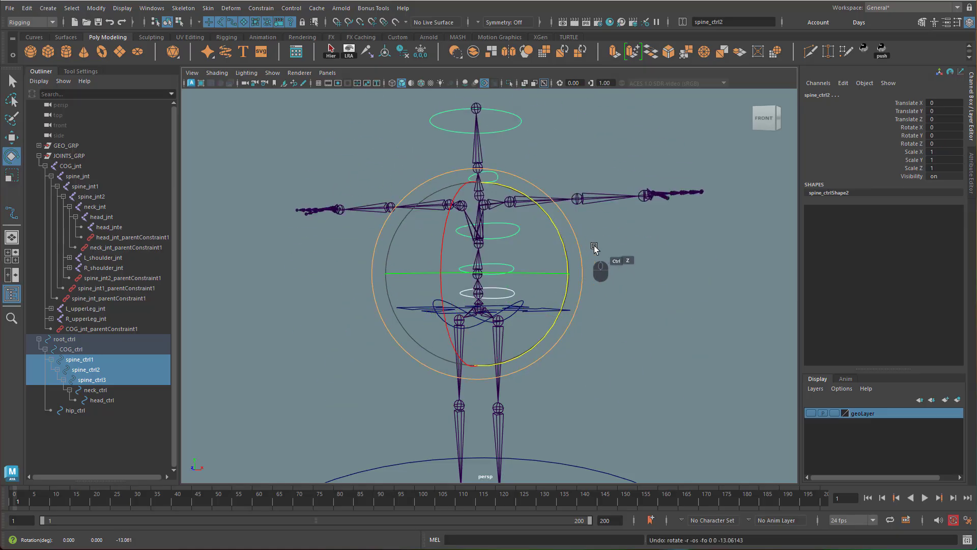
left_click_drag(504, 359, 456, 393, "alt")
left_click_drag(407, 271, 420, 286)
key("ctrl+z")
Step: Test neck_ctrl by rotating it, and undo the rotation
left_click_drag(562, 234, 633, 243, "alt")
middle_click_drag(633, 243, 647, 322, "alt")
left_click(571, 232)
left_click(502, 250)
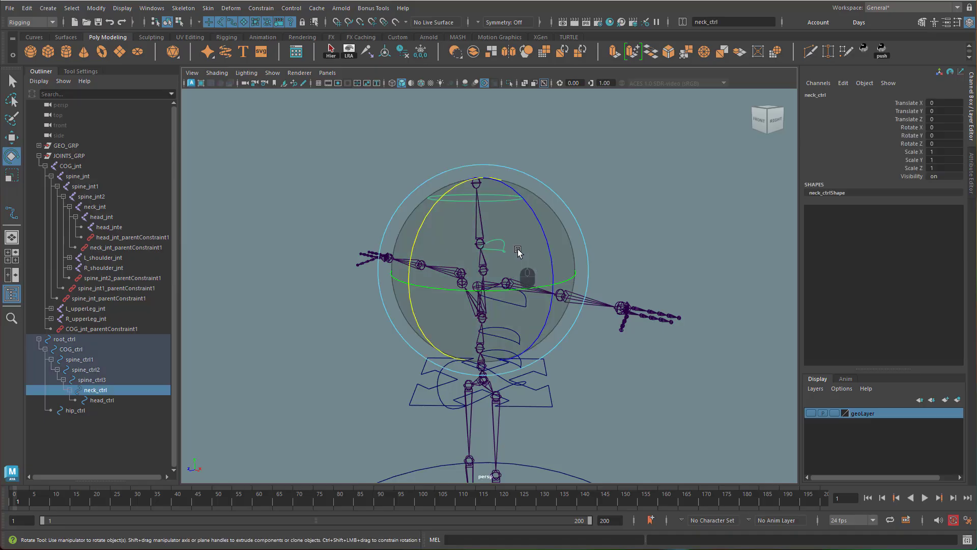
mouse_move(555, 236)
left_mouse_down()
mouse_move(546, 250)
mouse_move(521, 188)
mouse_move(549, 239)
left_mouse_up()
key("ctrl+z")
key("ctrl+z")
Step: Test head_ctrl by rotating it, undo the rotation and clear the selection
left_click(522, 198)
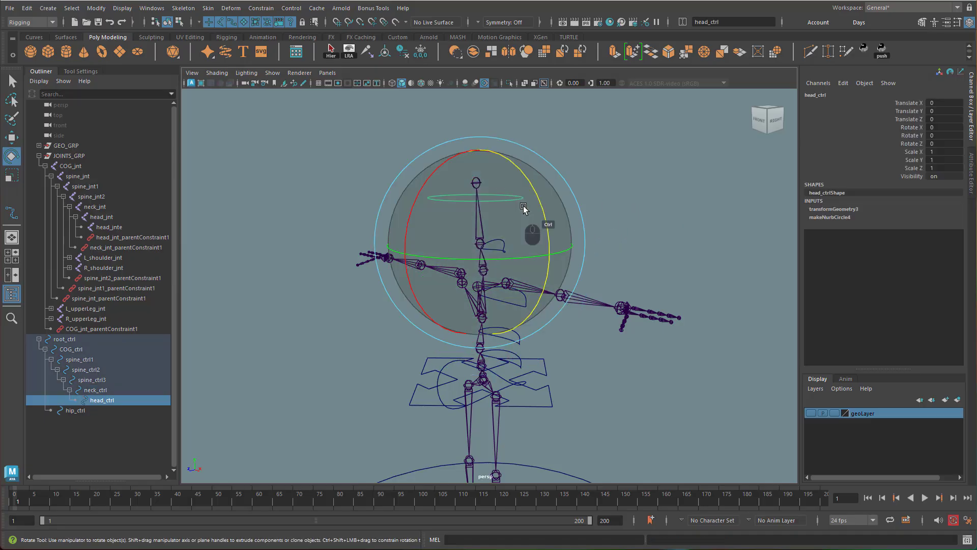
left_click_drag(406, 220, 425, 204)
key("ctrl+z")
left_click_drag(617, 364, 565, 305, "alt")
left_click(598, 370)
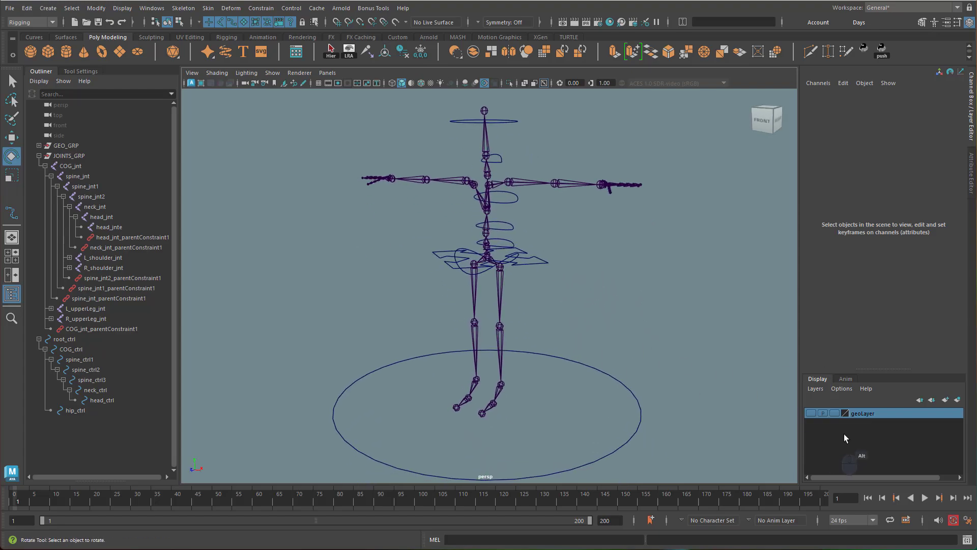
Step: Make geoLayer visible to show the character mesh, and collapse the COG_jnt hierarchy
left_click(811, 414)
left_click_drag(660, 398, 673, 331, "alt")
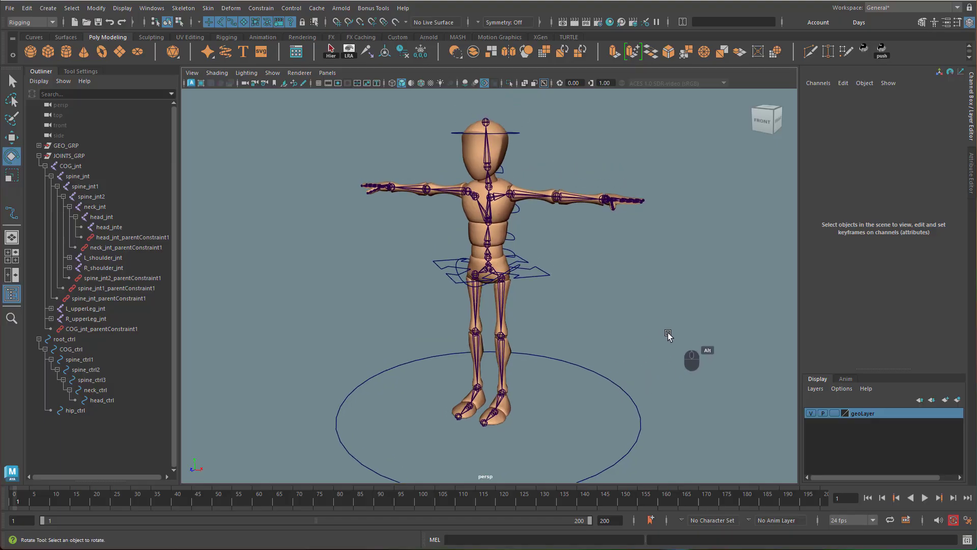
left_click(44, 166)
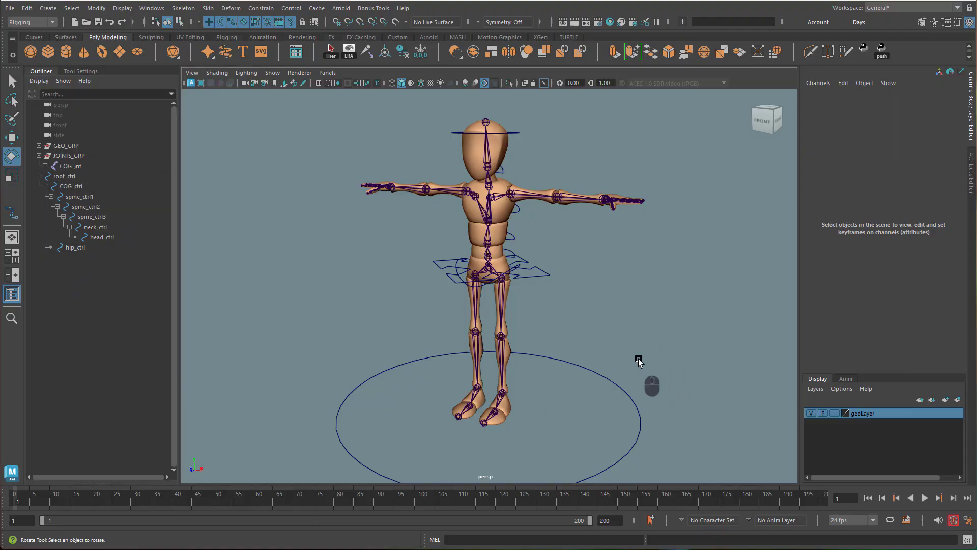
left_click_drag(634, 353, 645, 393, "alt")
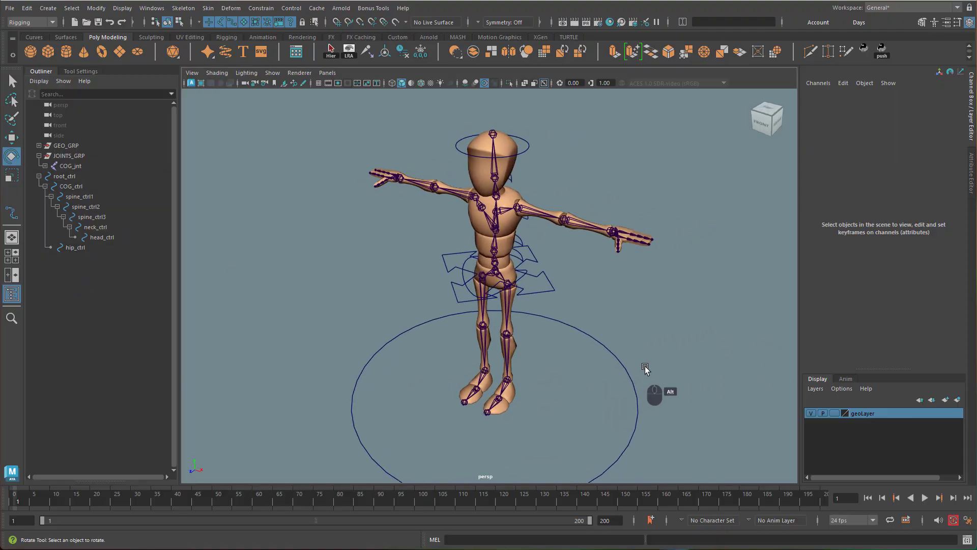
Step: Enable drawing overrides on the root_ctrl transform and set its index color to yellow
left_click(629, 361)
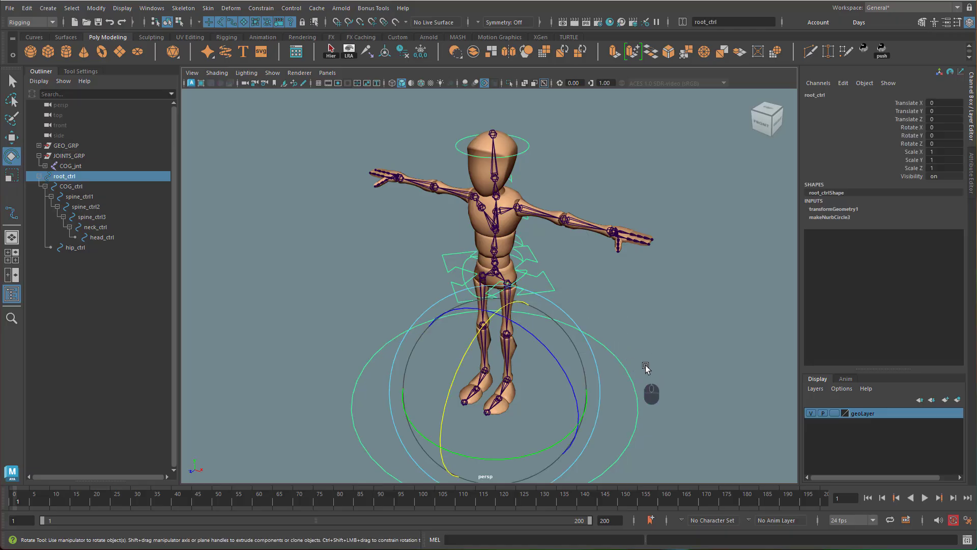
left_click(970, 176)
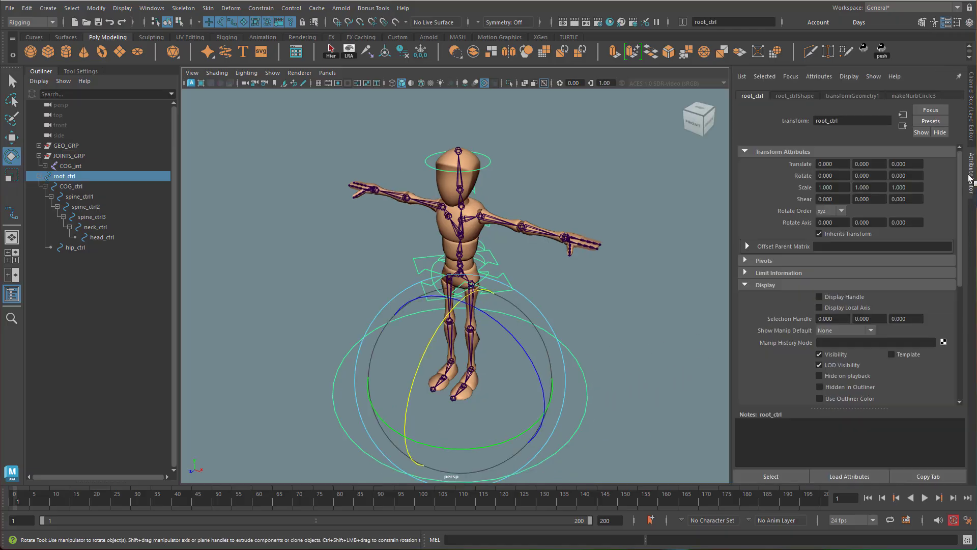
left_click(602, 342)
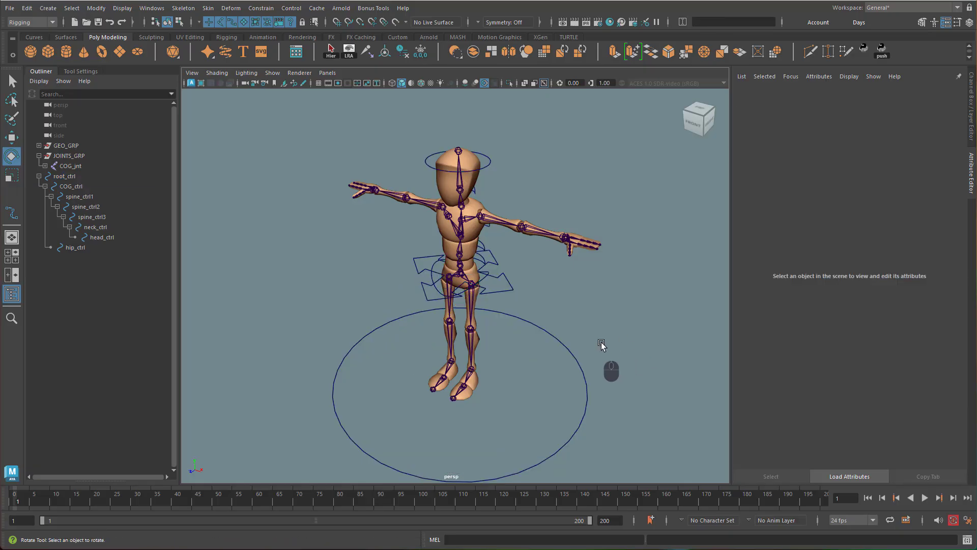
left_click(566, 350)
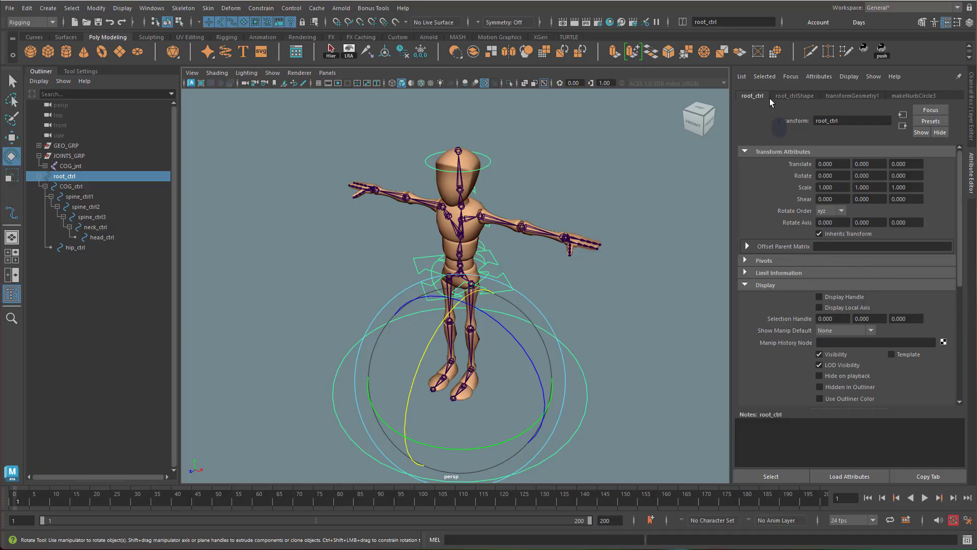
left_click_drag(967, 214, 960, 336)
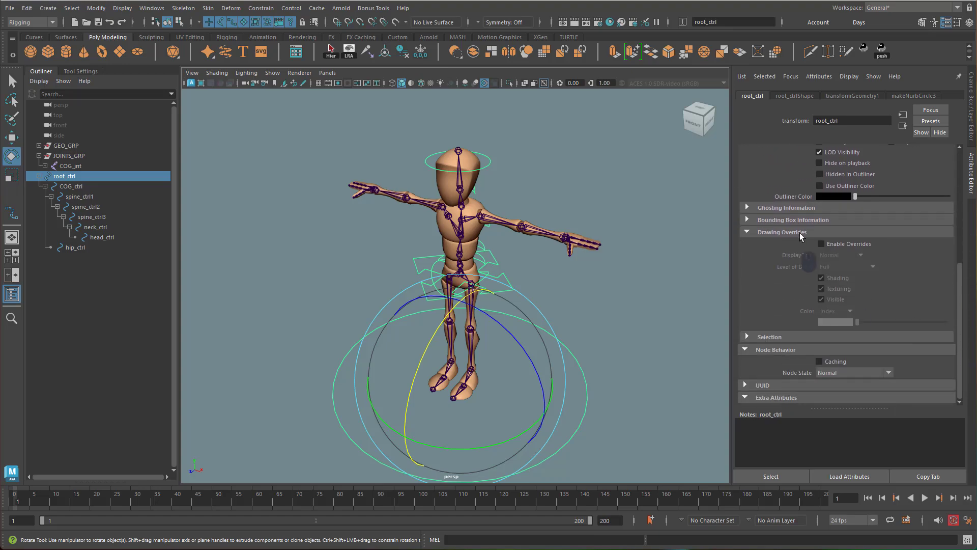
left_click(821, 244)
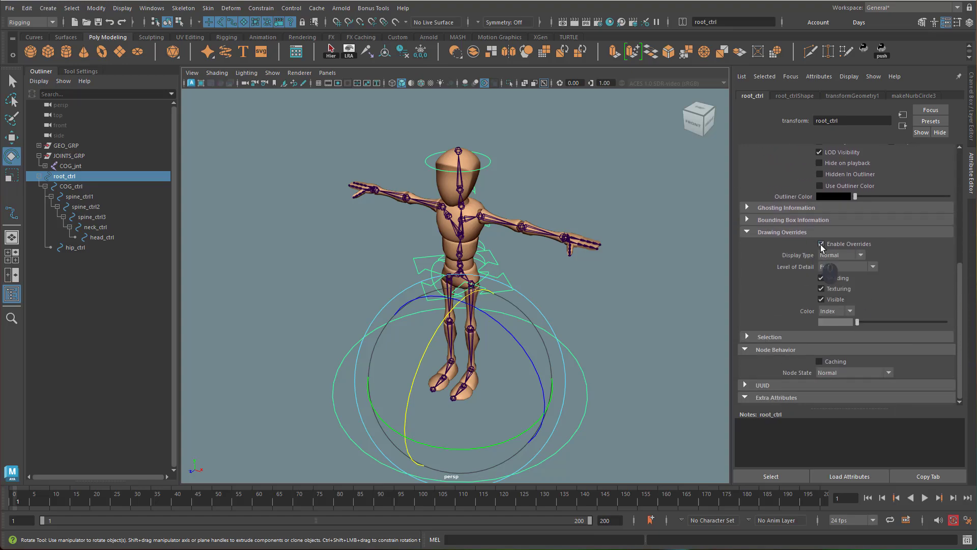
left_click_drag(857, 321, 919, 327)
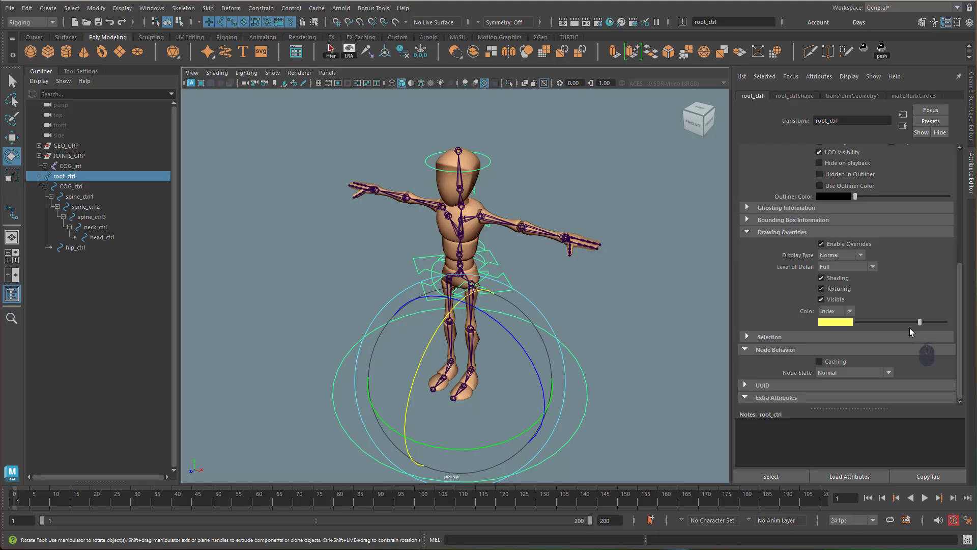
left_click(635, 362)
left_click_drag(634, 363, 531, 340, "alt")
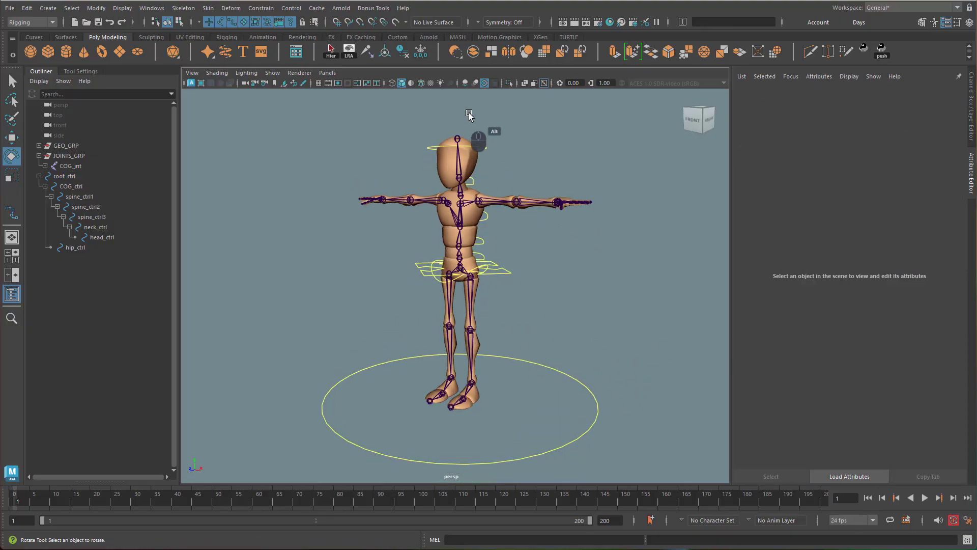
left_click_drag(443, 369, 509, 385, "alt")
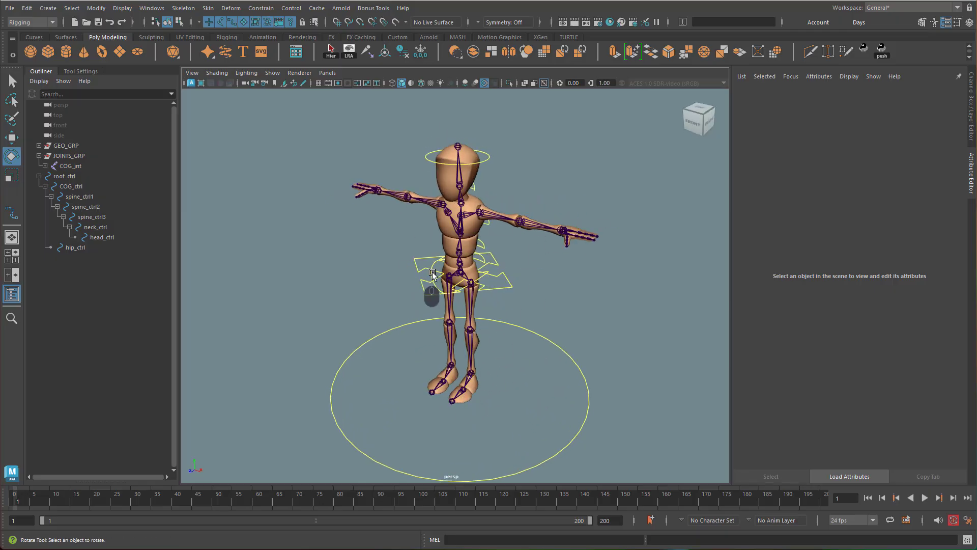
middle_click_drag(629, 313, 650, 335, "alt")
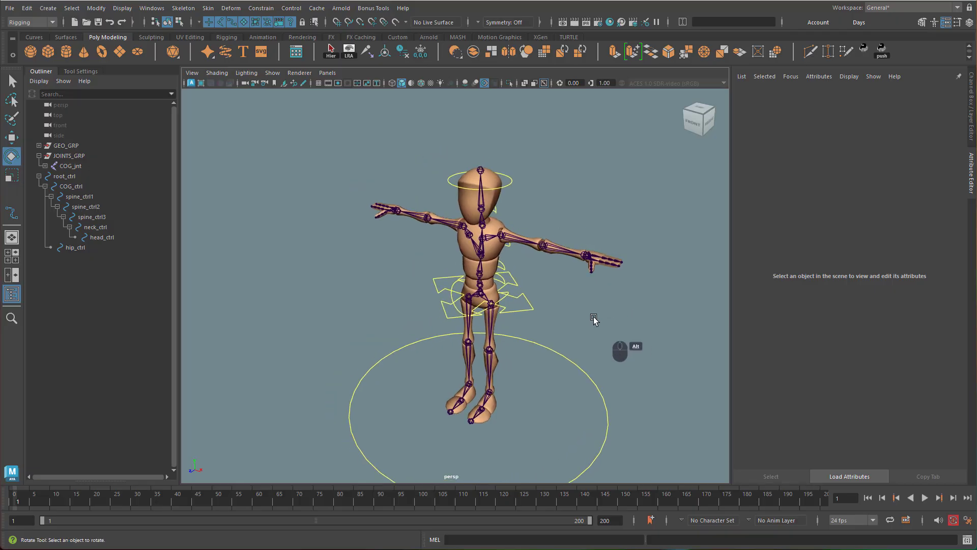
Step: Examine the yellow control curves around the character mesh from several angles
right_click_drag(595, 316, 679, 313, "alt")
middle_click_drag(679, 314, 624, 313, "alt")
mouse_move(624, 313)
left_mouse_down("alt")
mouse_move(539, 305)
mouse_move(621, 316)
left_mouse_up("alt")
right_click_drag(621, 316, 534, 314, "alt")
middle_click_drag(602, 307, 606, 268, "alt")
left_click_drag(605, 268, 601, 268, "alt")
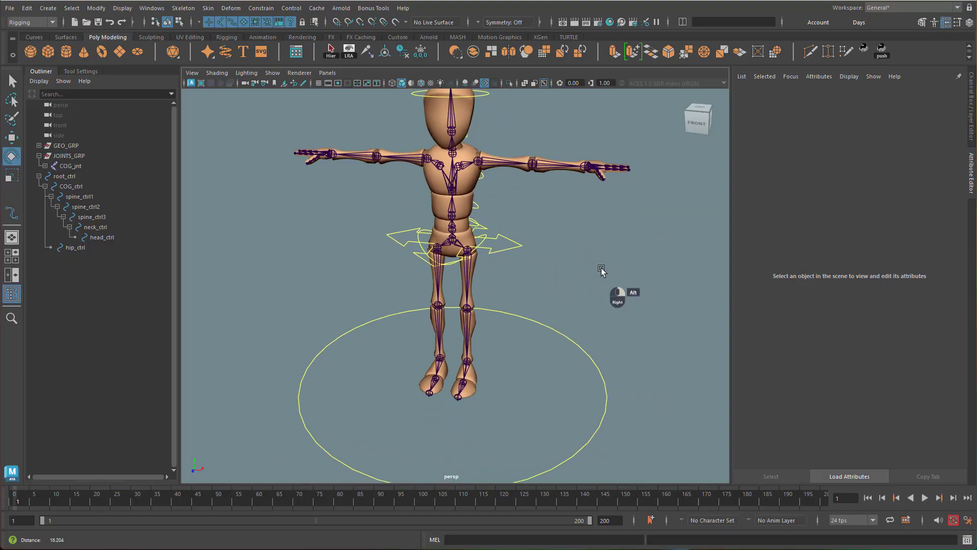
right_click_drag(601, 268, 584, 269, "alt")
left_click_drag(585, 270, 584, 278, "alt")
Step: Select root_ctrl and display its transform channels in place of its detailed attributes
left_click(590, 360)
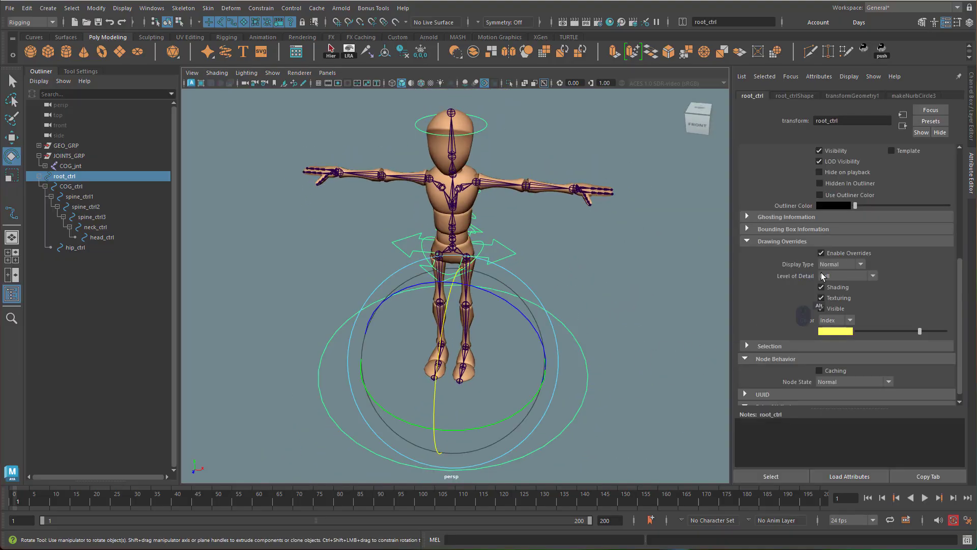
left_click(973, 126)
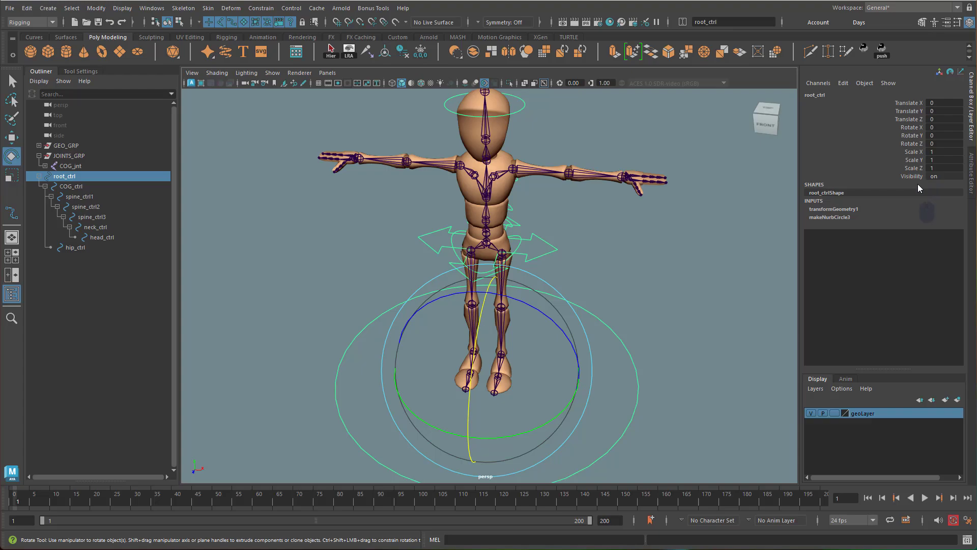
left_click_drag(657, 334, 708, 306, "alt")
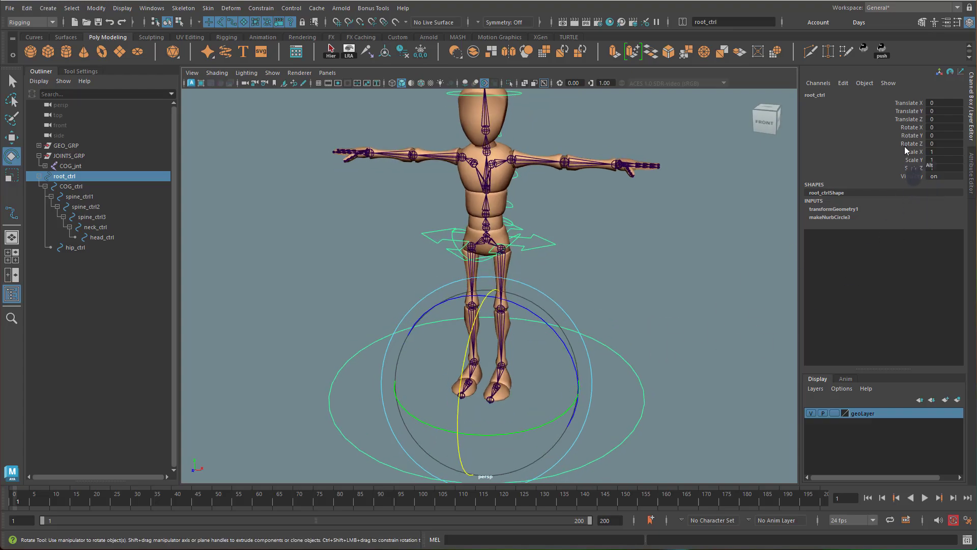
Step: Test root_ctrl by scaling it uniformly, undo the scaling and leave root_ctrl selected
key("r")
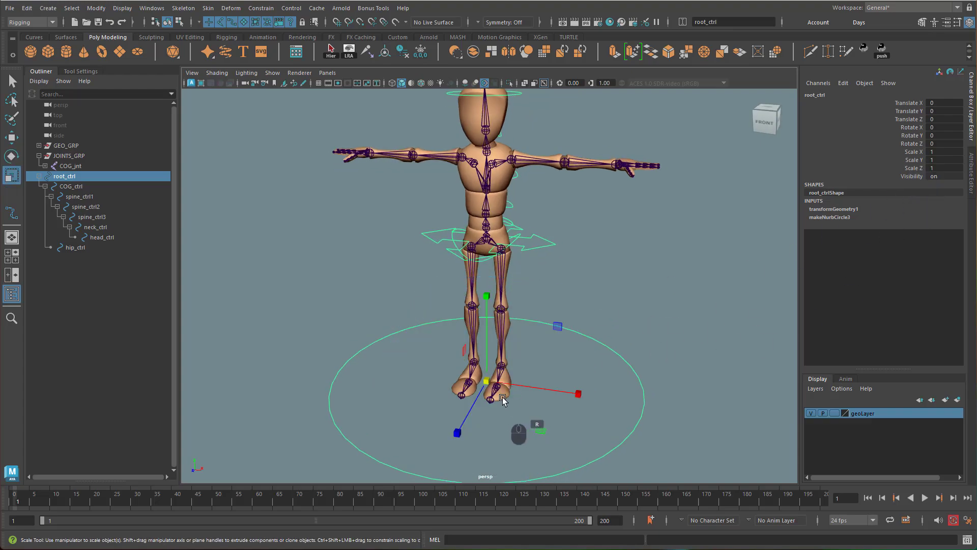
left_click_drag(486, 382, 588, 346)
key("ctrl+z")
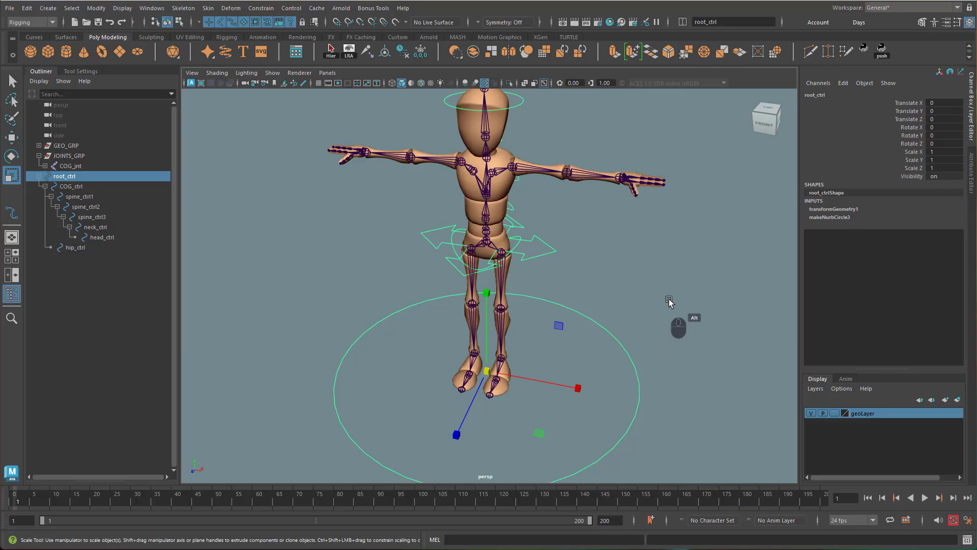
left_click(686, 321)
left_click_drag(613, 273, 612, 338, "alt")
left_click(628, 399)
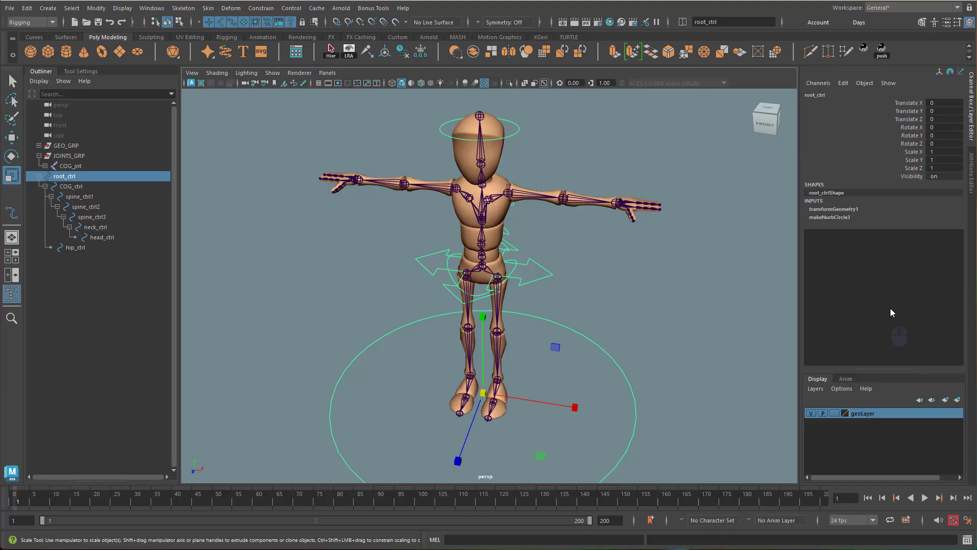
Step: Lock and hide the Scale X, Y, Z and Visibility channels of COG_ctrl, and clear the selection
right_click_drag(583, 291, 743, 301, "alt")
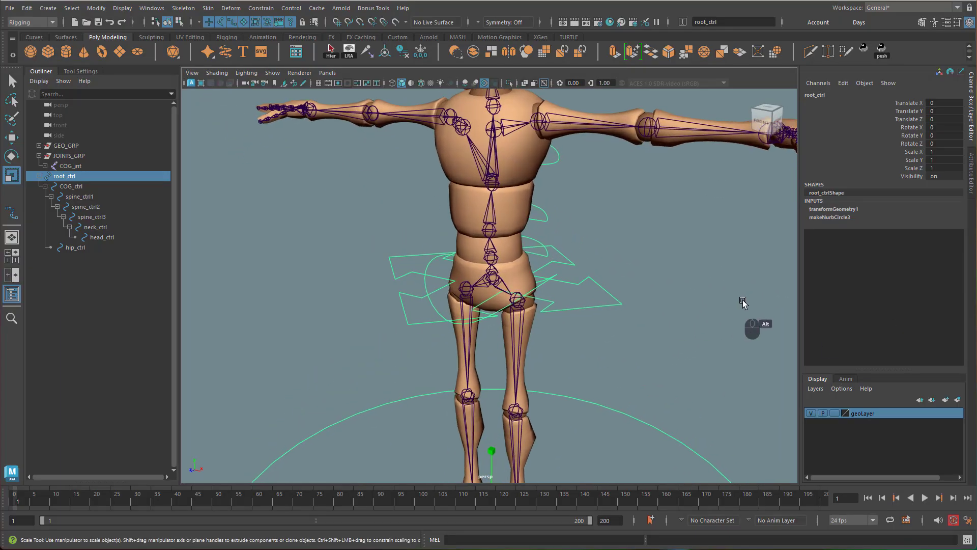
left_click(599, 306)
left_click_drag(639, 314, 622, 304, "alt")
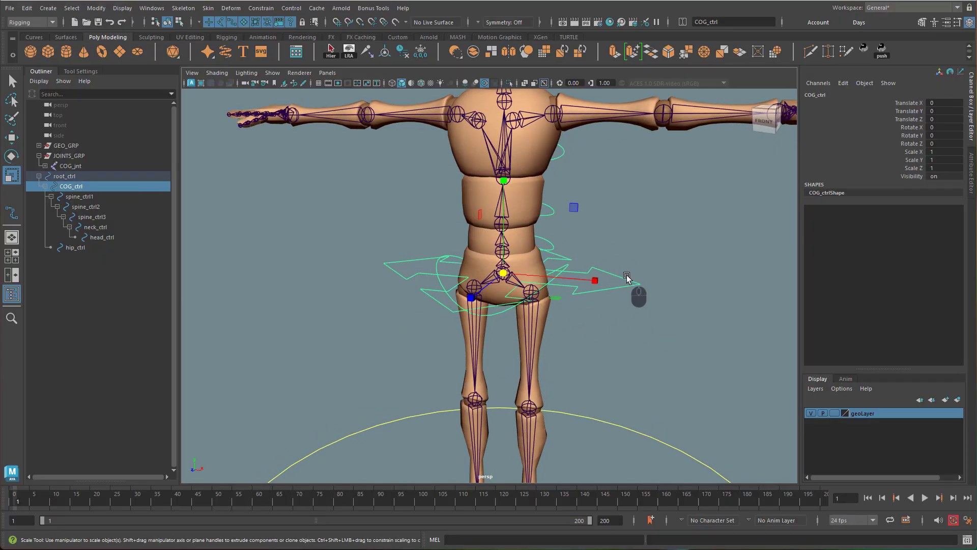
middle_click_drag(709, 215, 715, 304, "alt")
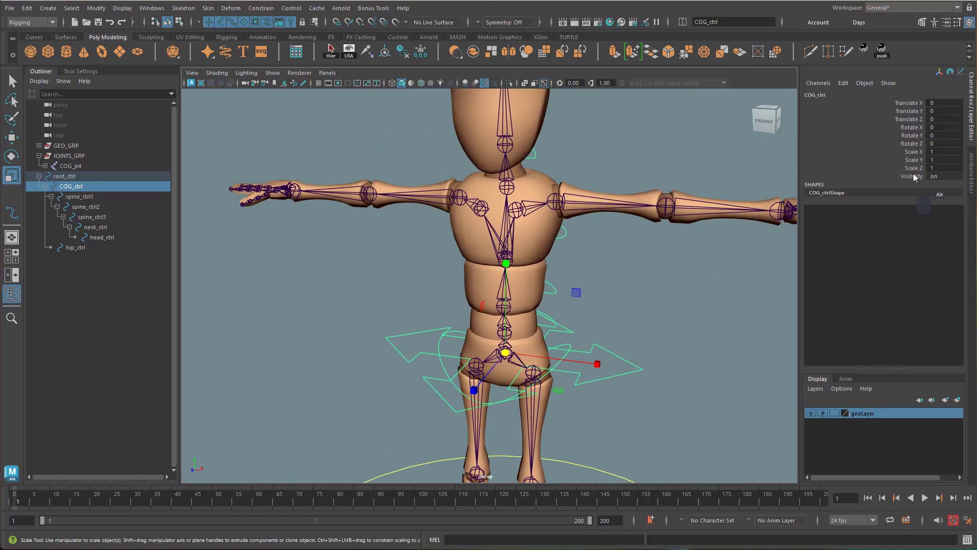
left_click_drag(622, 324, 647, 402)
left_click_drag(916, 154, 911, 177)
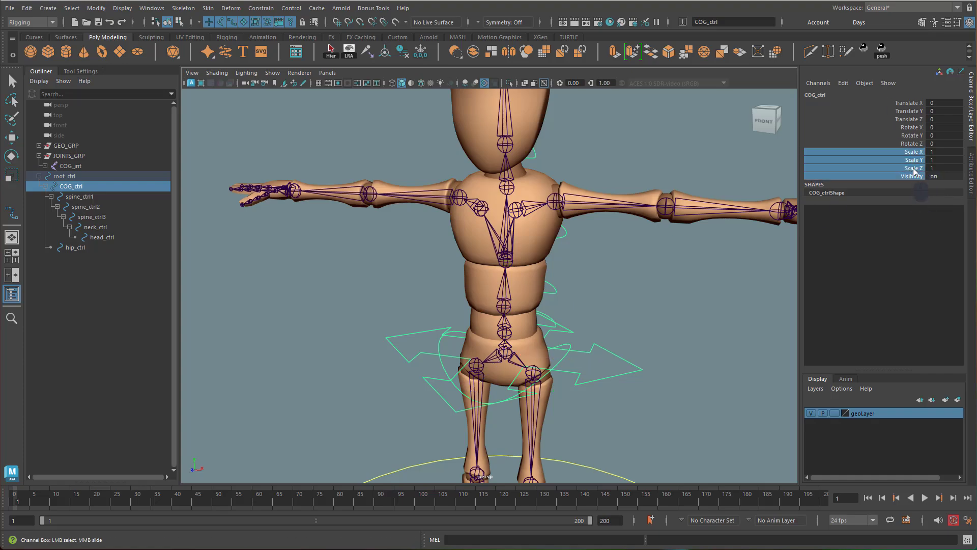
right_click(912, 178)
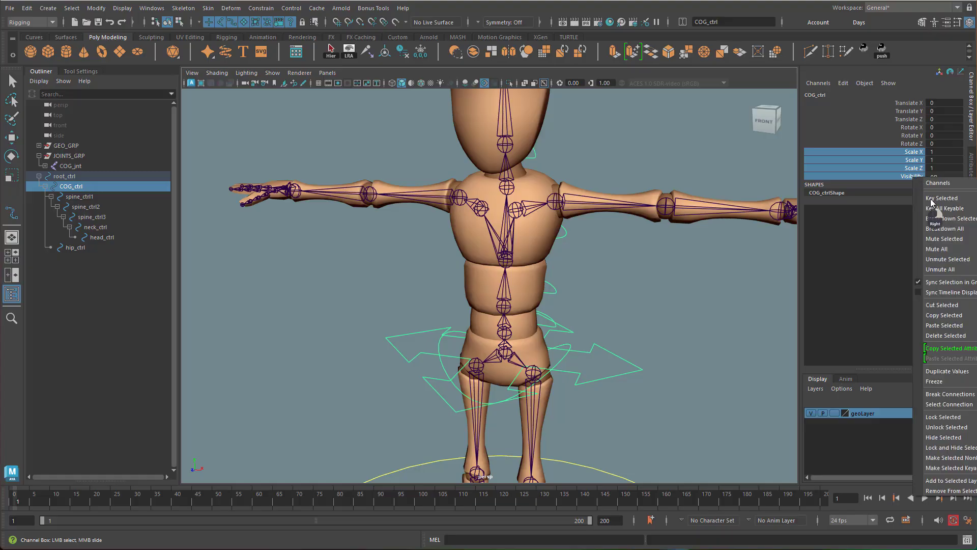
left_click(951, 448)
left_click(639, 426)
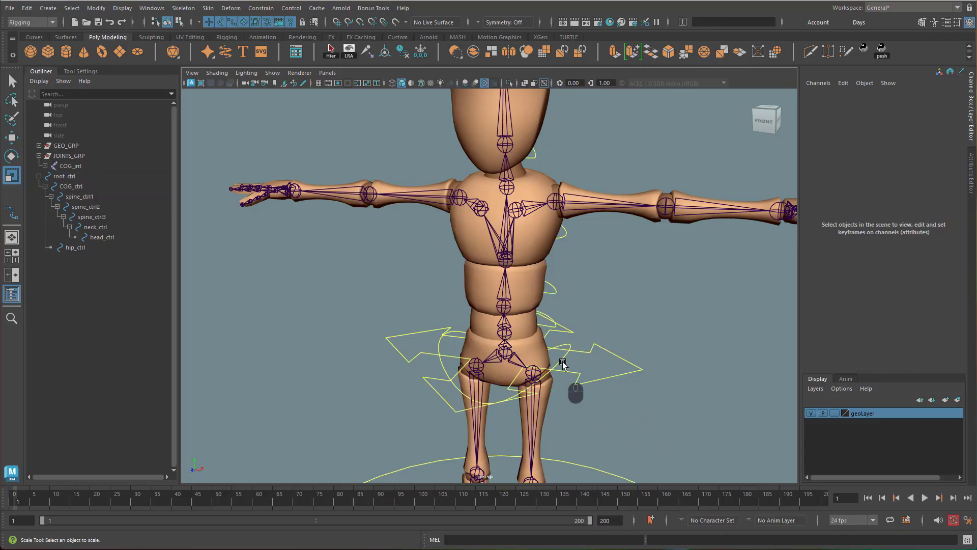
Step: Hide the Translate, Scale and Visibility channels of hip_ctrl, spine_ctrl1, spine_ctrl2, spine_ctrl3, neck_ctrl and head_ctrl together, and clear the selection
left_click(560, 360)
key("r")
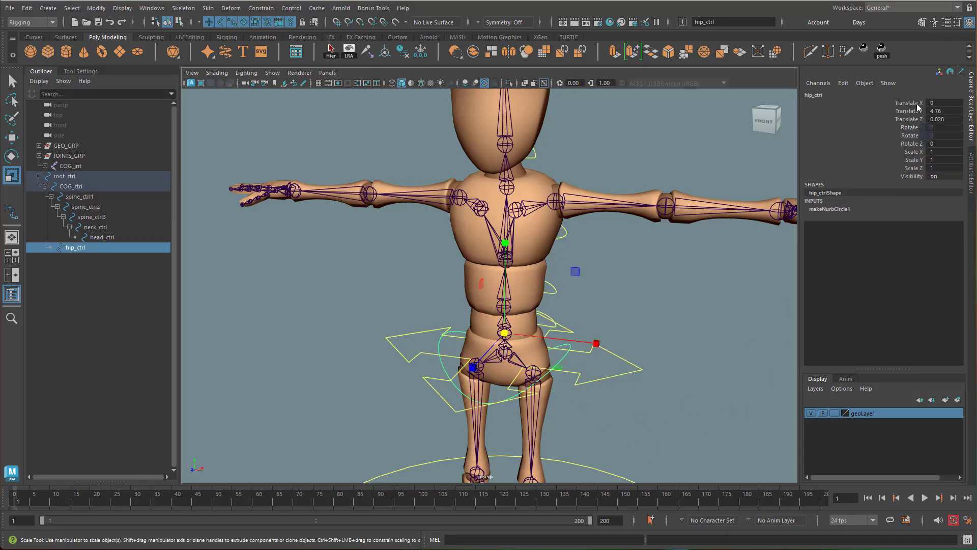
left_click_drag(756, 283, 528, 168, "alt")
left_click_drag(610, 283, 685, 322, "alt")
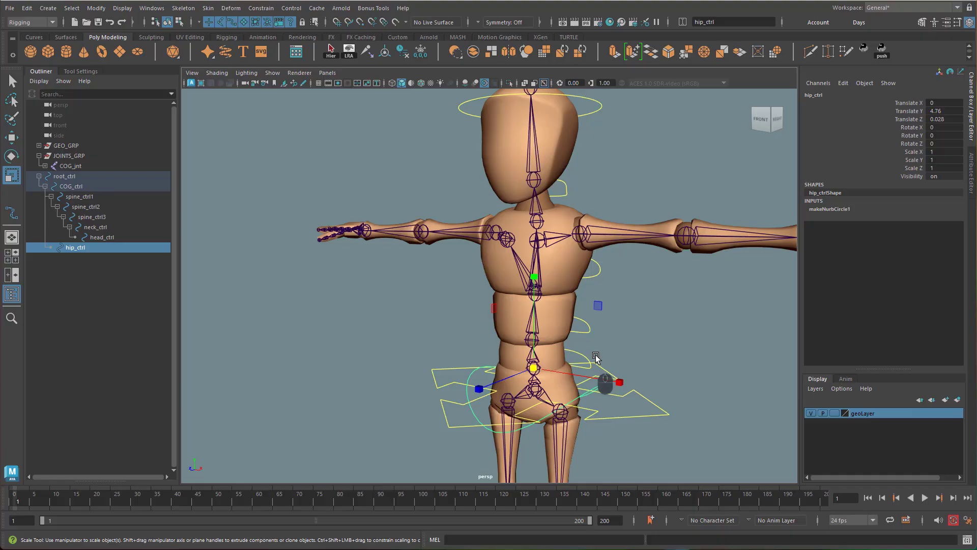
key("q")
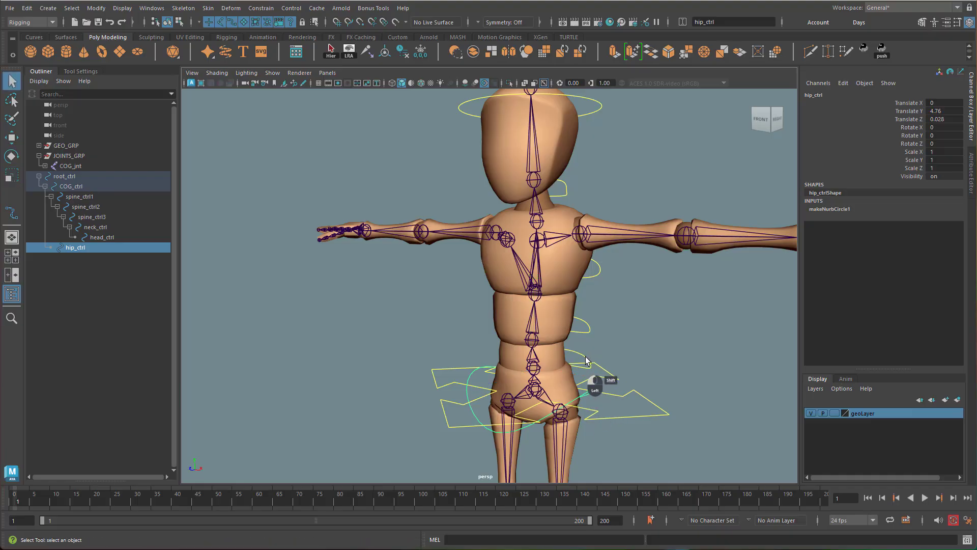
left_click(586, 359, "shift")
left_click(591, 329, "shift")
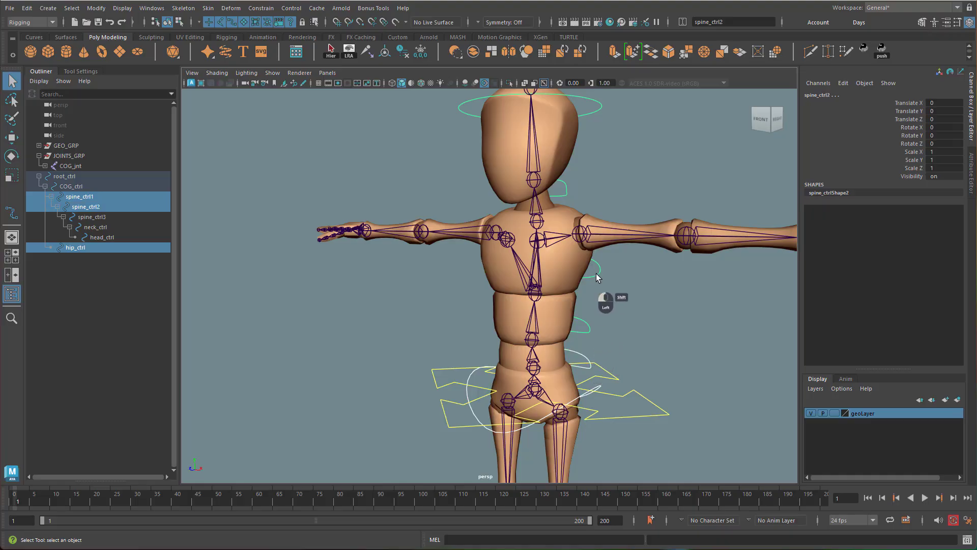
left_click(597, 274, "shift")
left_click(566, 191, "shift")
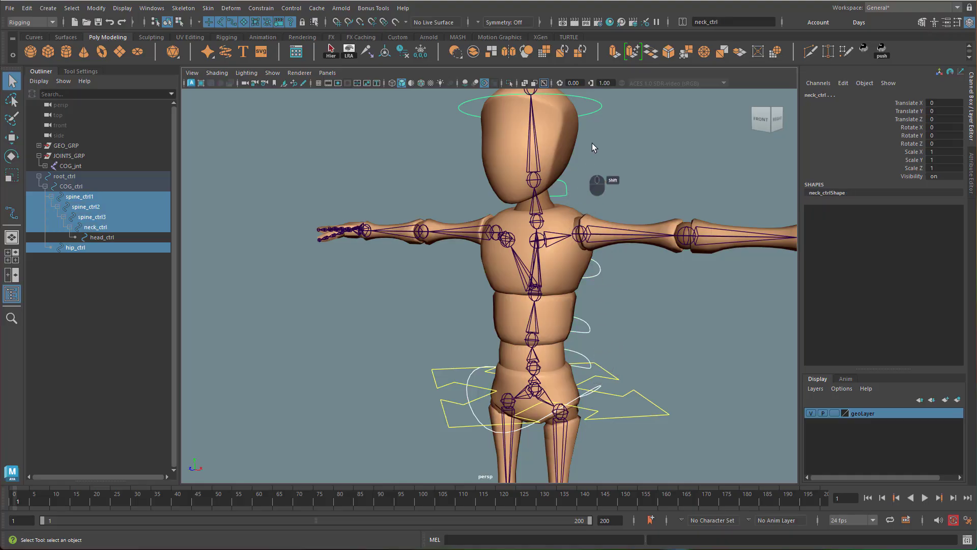
left_click(593, 111, "shift")
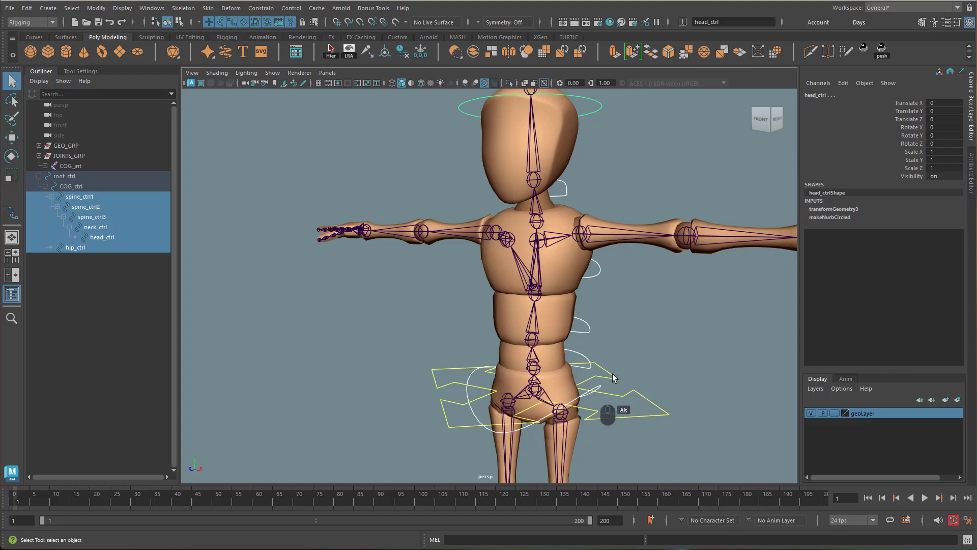
left_click_drag(612, 373, 585, 386, "alt")
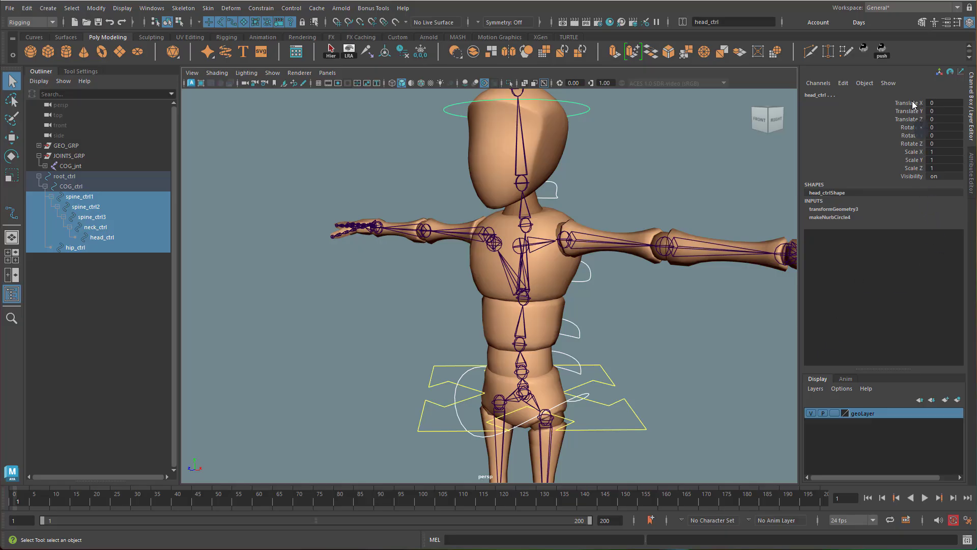
left_click_drag(916, 104, 914, 178)
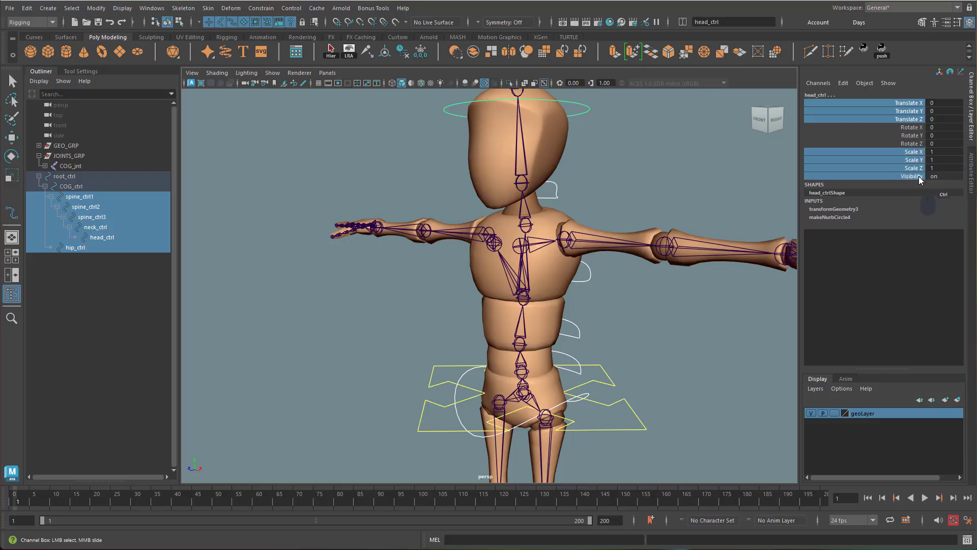
right_click(921, 180)
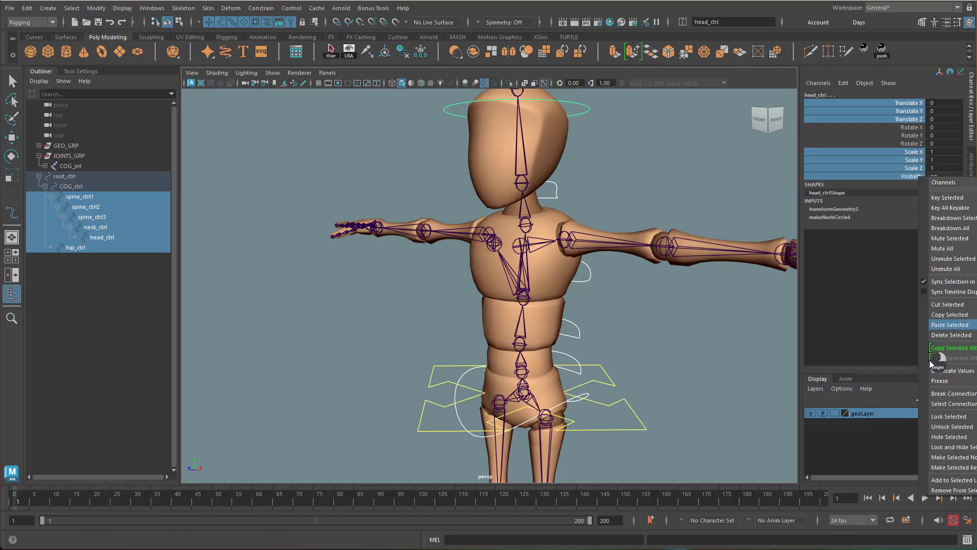
left_click(950, 437)
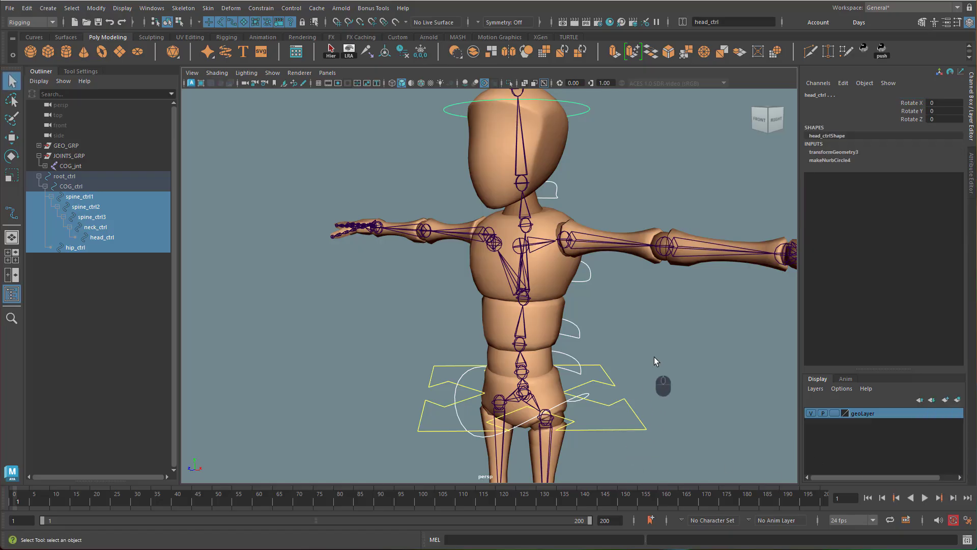
scroll(626, 360, "down", 4)
left_click(704, 360)
left_click_drag(704, 360, 640, 312, "alt")
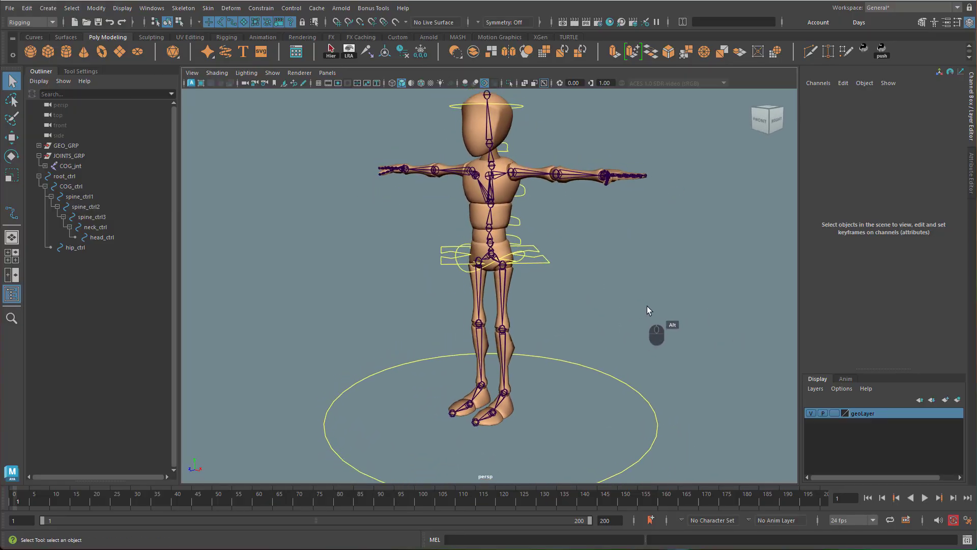